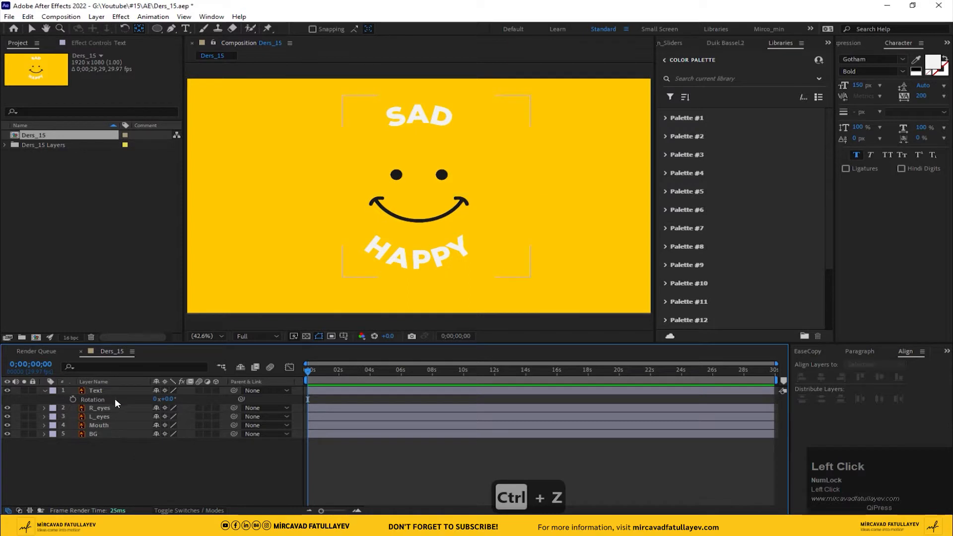
# Step: Create a new text layer reading SAD HAPPY in the composition
pyautogui.click(115, 392)
pyautogui.click(145, 470)
pyautogui.click(188, 31)
pyautogui.click(333, 122)
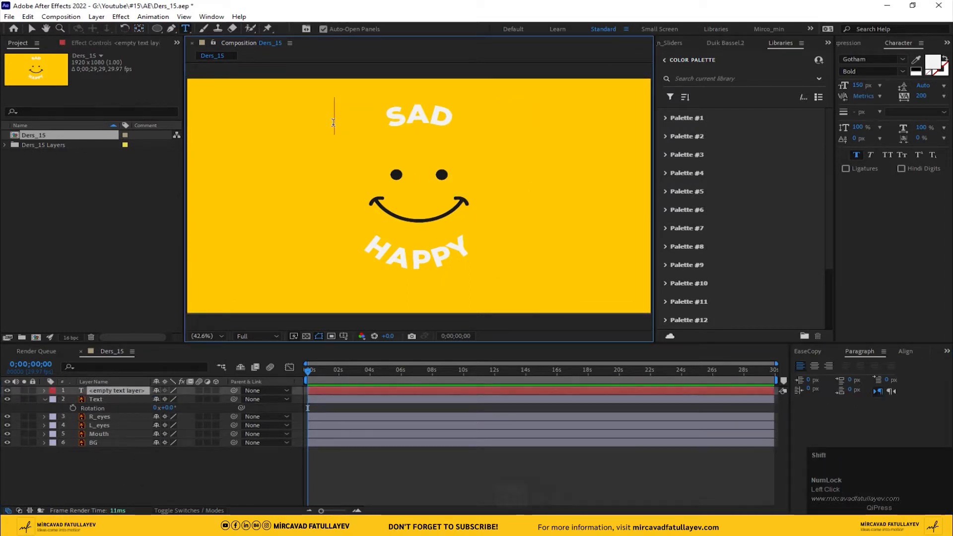
pyautogui.write('SAD')
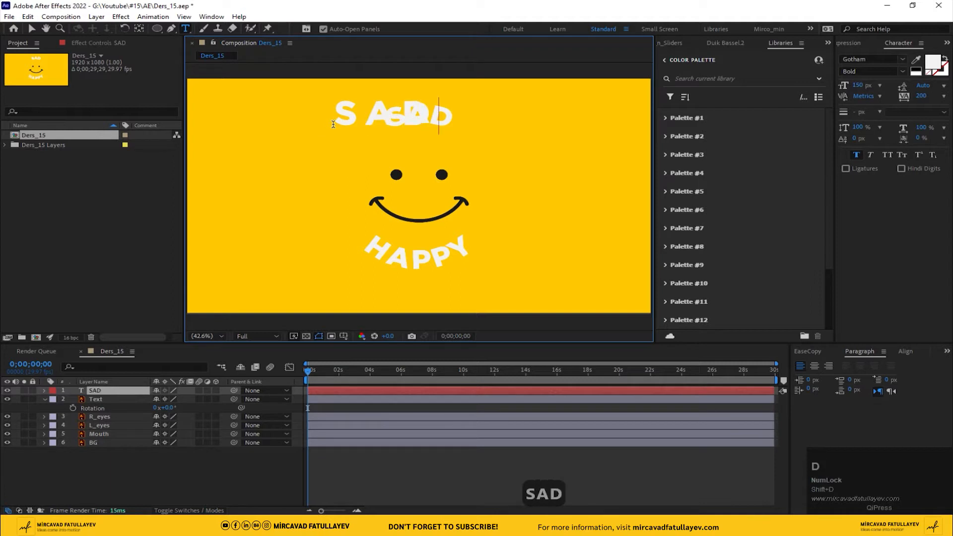
pyautogui.write(' HAPP')
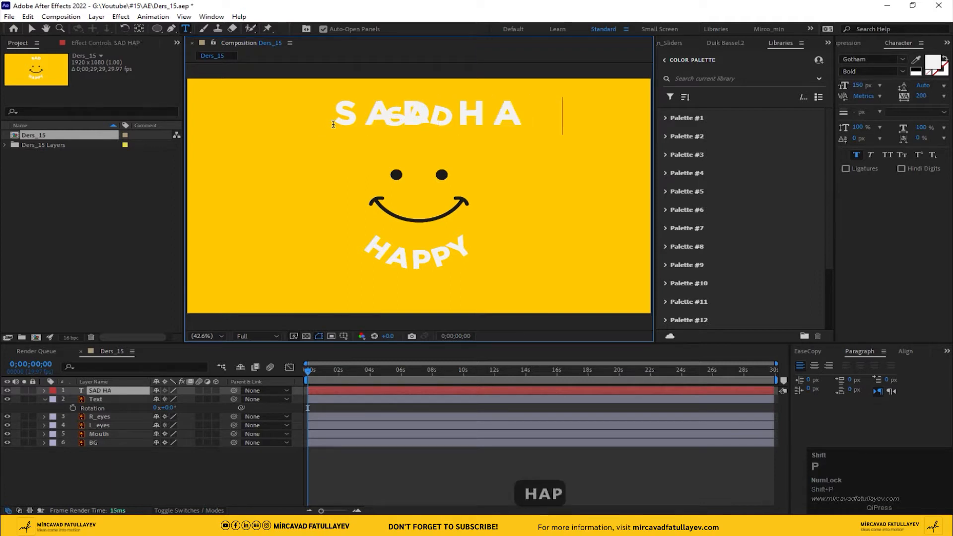
pyautogui.write('Y')
# Step: Set the tracking of the whole SAD HAPPY text to 0
pyautogui.hotkey('ctrl', 'a')
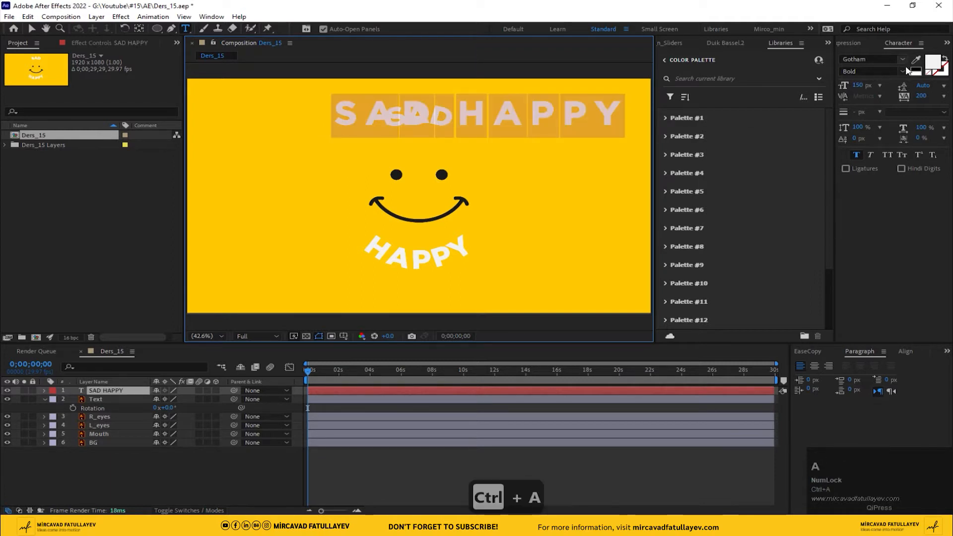
pyautogui.click(943, 96)
pyautogui.click(893, 178)
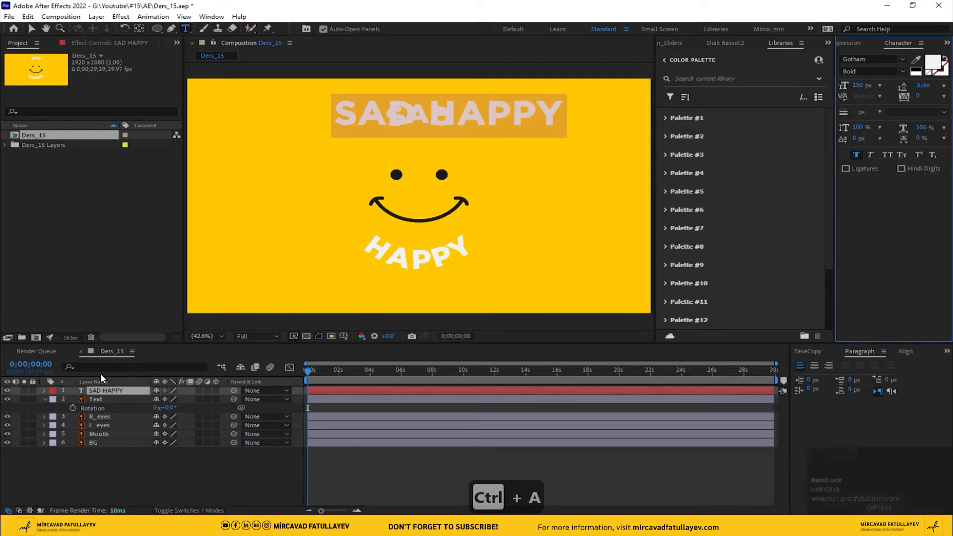
# Step: Center the SAD HAPPY text layer horizontally and vertically in the composition
pyautogui.click(104, 390)
pyautogui.click(906, 351)
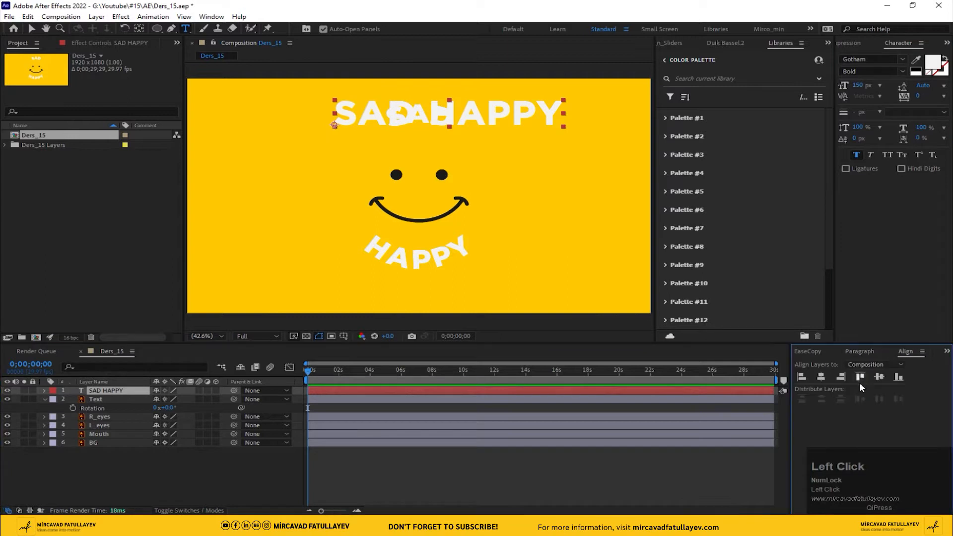
pyautogui.click(821, 377)
pyautogui.click(880, 377)
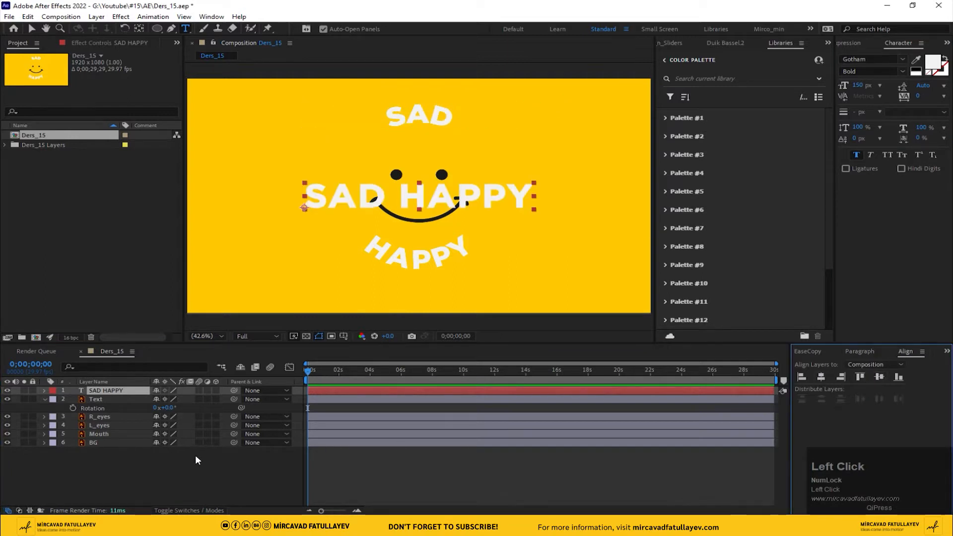
pyautogui.click(164, 459)
# Step: Show the Title/Action Safe guides and draw a circular mask around the smiley face on the SAD HAPPY layer
pyautogui.click(110, 390)
pyautogui.click(157, 28)
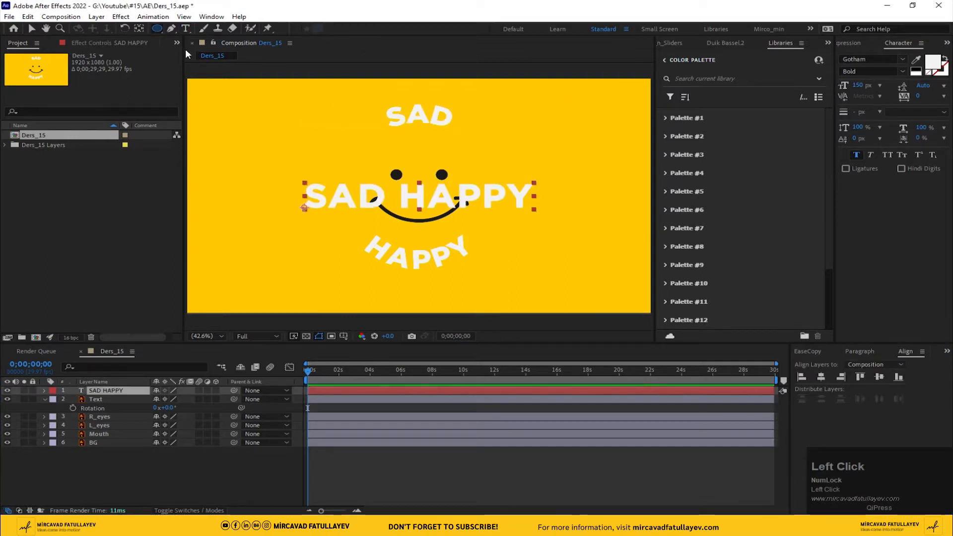
pyautogui.click(344, 338)
pyautogui.click(377, 346)
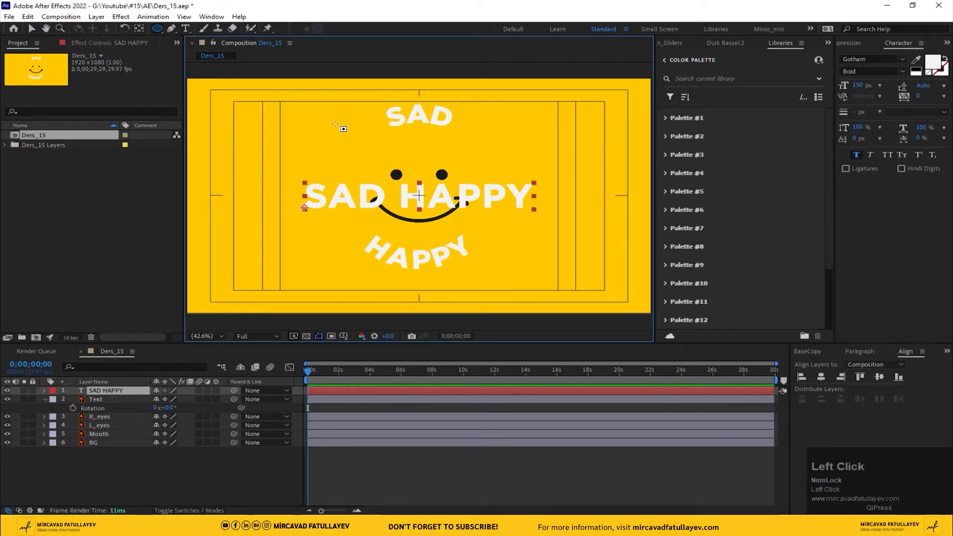
pyautogui.moveTo(335, 124)
pyautogui.mouseDown()
pyautogui.moveTo(388, 180)
pyautogui.moveTo(437, 203)
pyautogui.moveTo(425, 193)
pyautogui.moveTo(483, 260)
pyautogui.moveTo(508, 251)
pyautogui.moveTo(531, 282)
pyautogui.mouseUp()
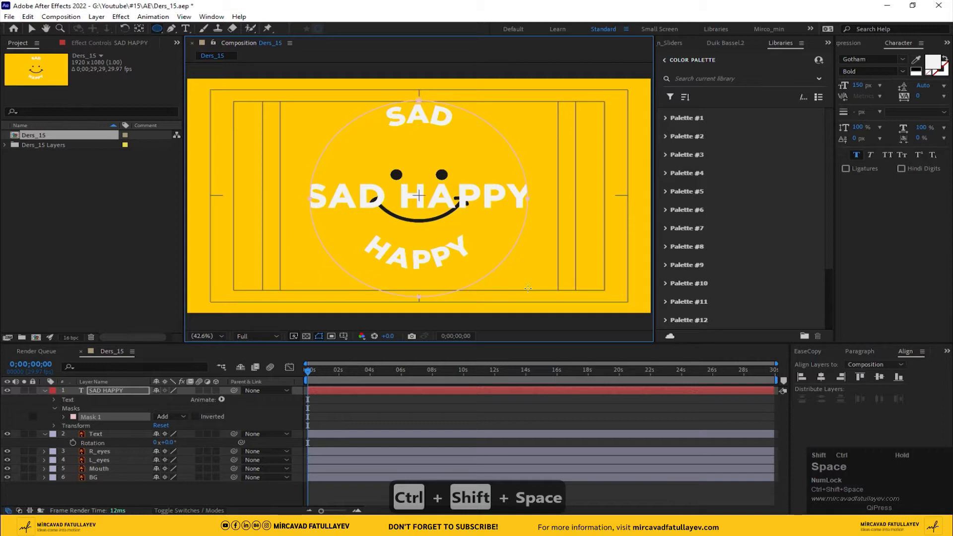
pyautogui.moveTo(526, 285); pyautogui.dragTo(506, 260)
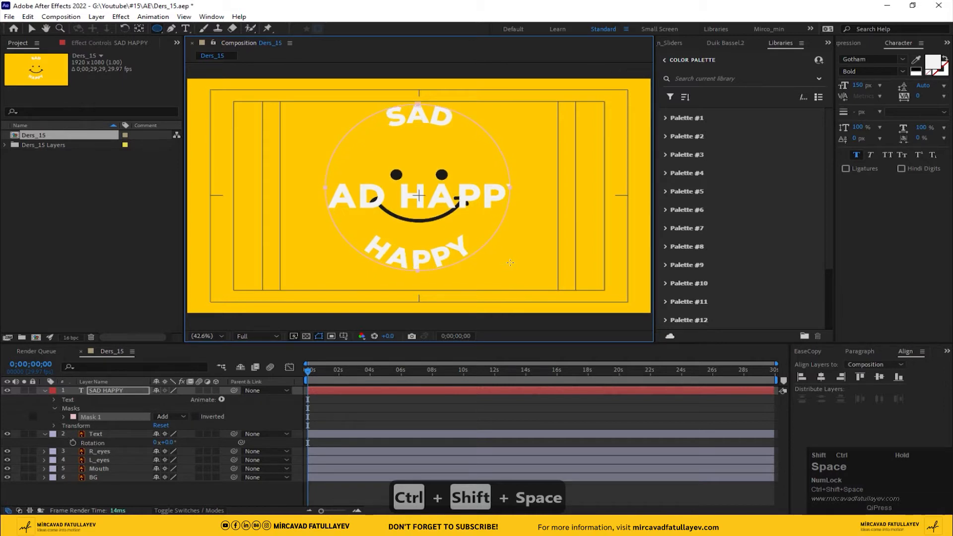
# Step: Set the SAD HAPPY layer's text path to Mask 1 in its Path Options
pyautogui.click(97, 388)
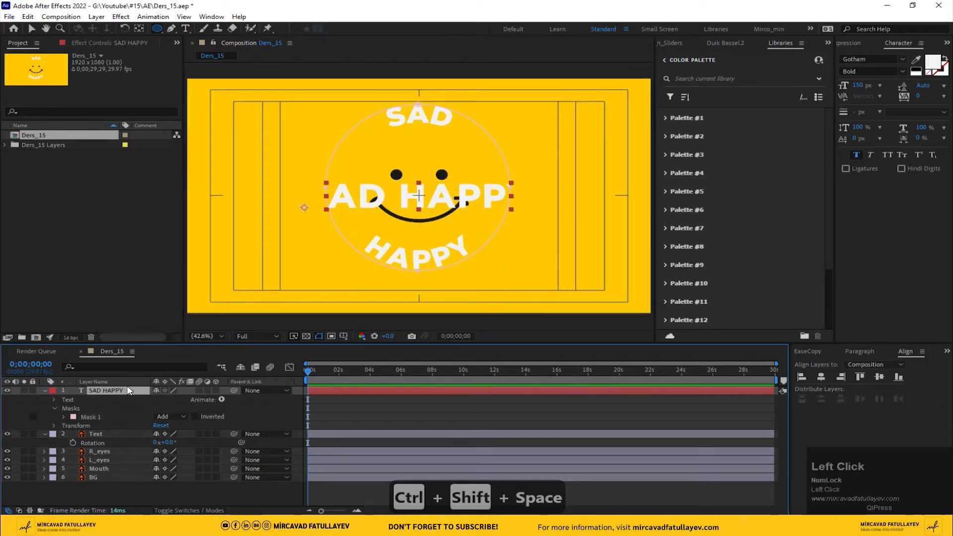
pyautogui.click(53, 400)
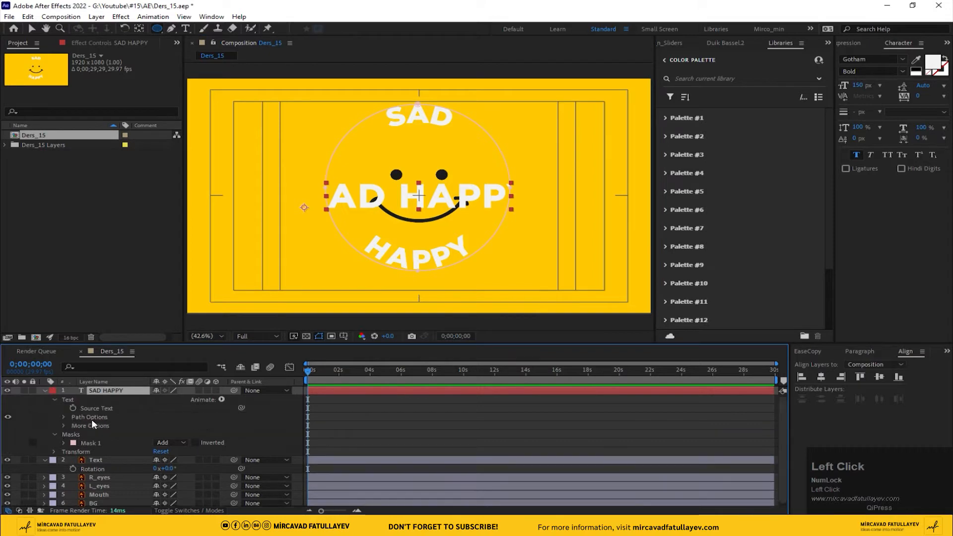
pyautogui.click(63, 417)
pyautogui.click(189, 425)
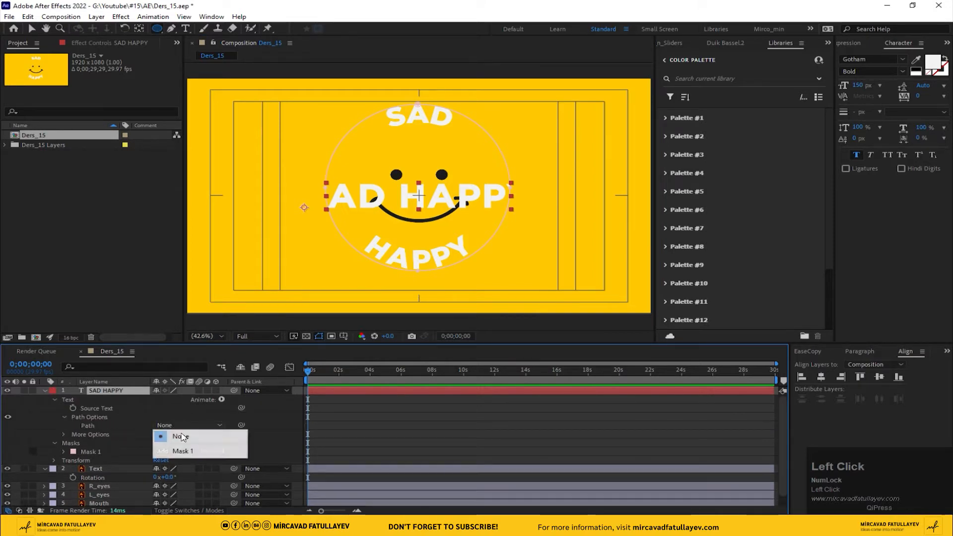
pyautogui.click(198, 453)
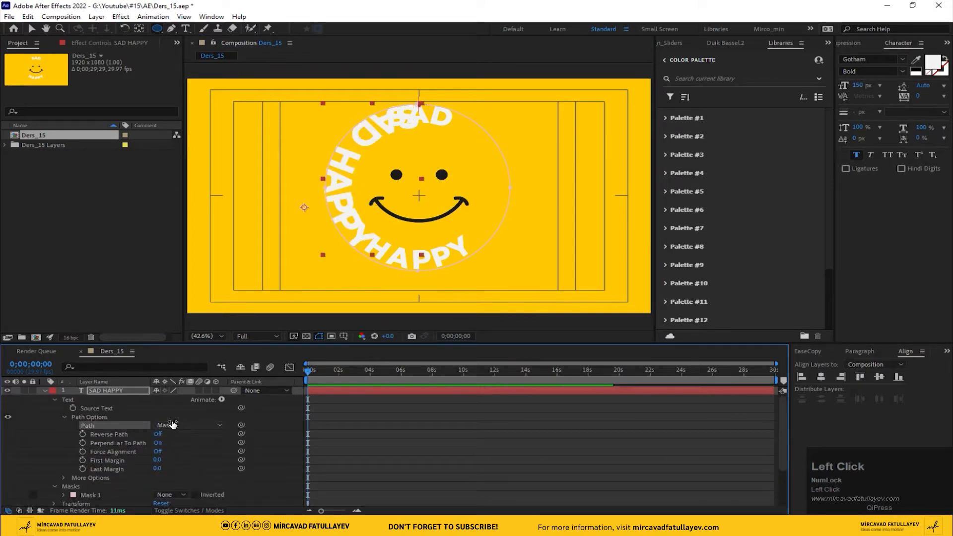
# Step: Collapse the SAD HAPPY layer's properties and hide the original Text layer
pyautogui.click(44, 391)
pyautogui.click(8, 398)
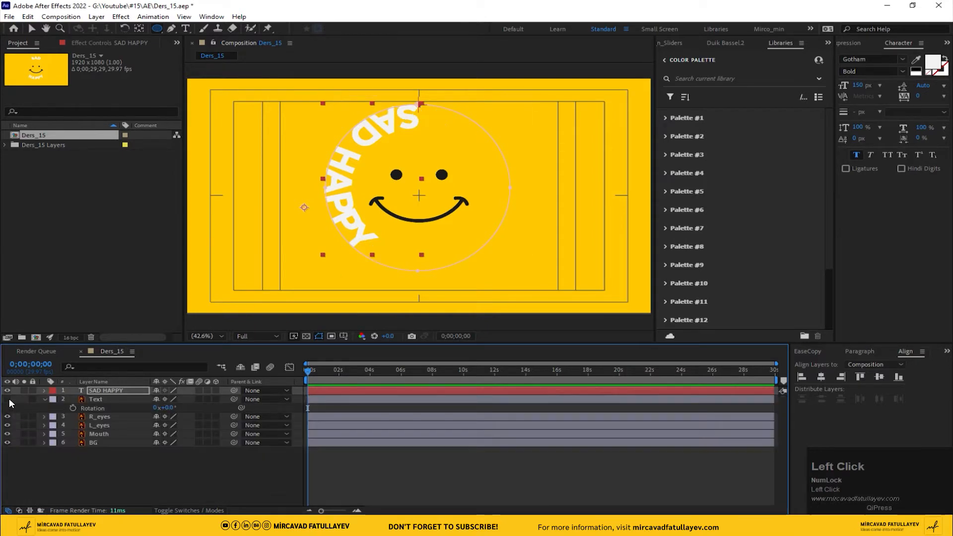
pyautogui.click(156, 468)
# Step: Set the First Margin of the SAD HAPPY text path to -166
pyautogui.click(43, 391)
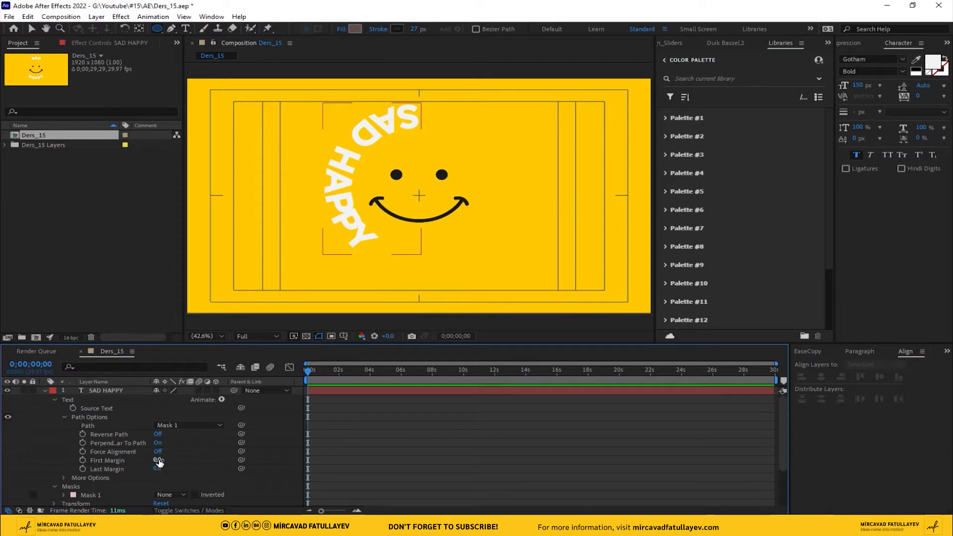
pyautogui.moveTo(158, 460); pyautogui.dragTo(42, 436)
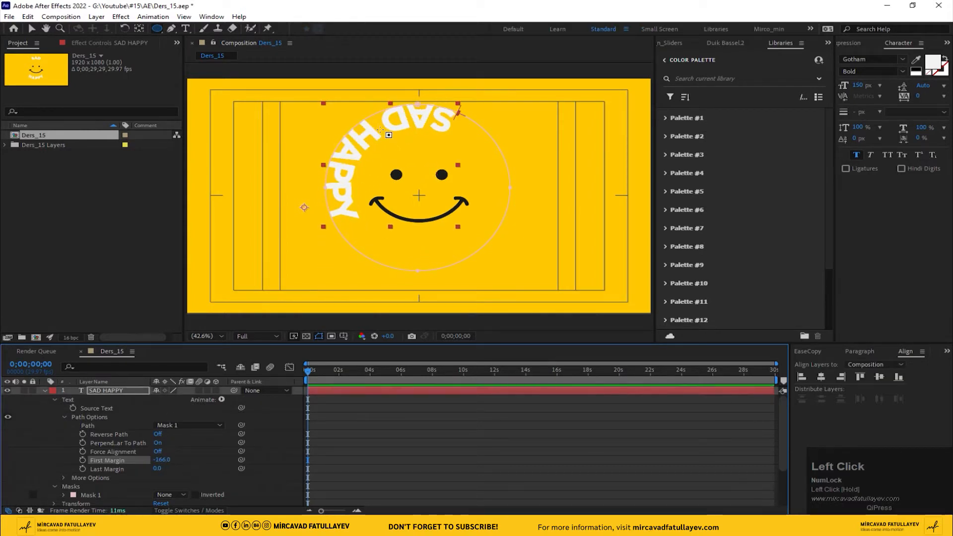
pyautogui.press('v')
# Step: Insert spaces between SAD and HAPPY until HAPPY sits at the bottom of the circle, and set the First Margin to -153
pyautogui.click(185, 28)
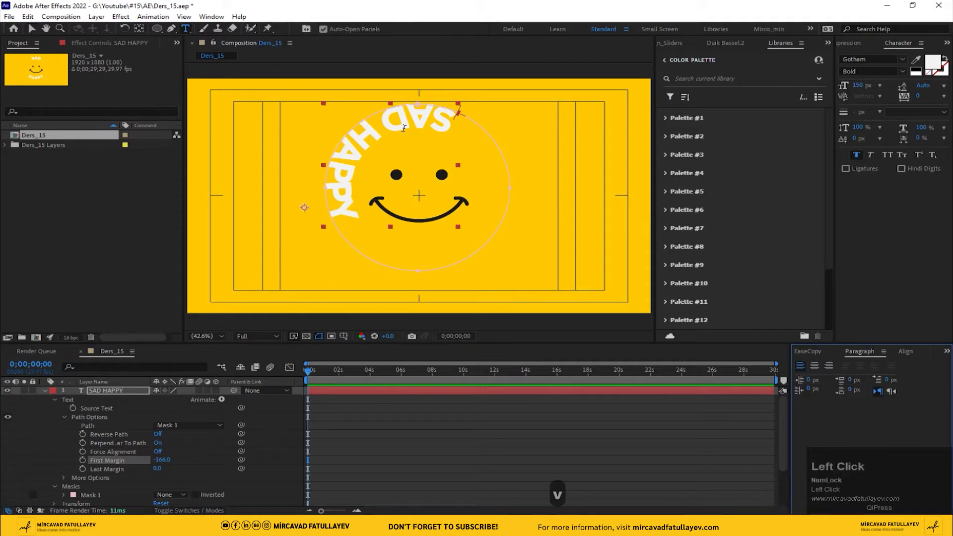
pyautogui.click(378, 124)
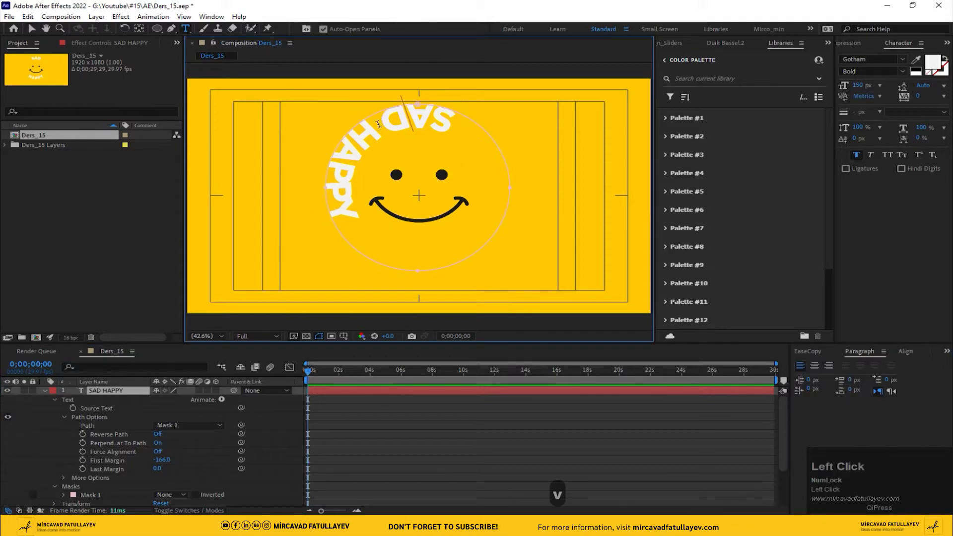
pyautogui.press('Return')
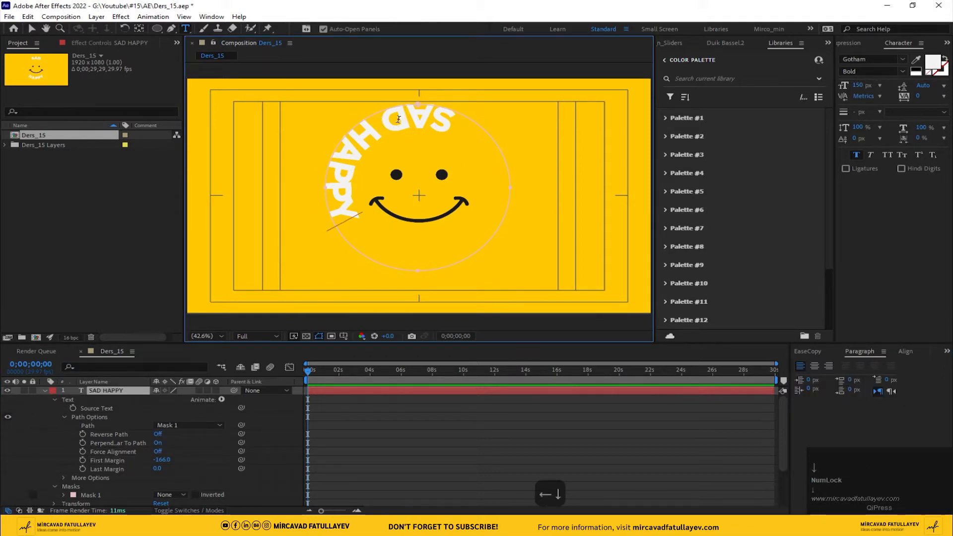
pyautogui.click(380, 122)
pyautogui.press('Right')
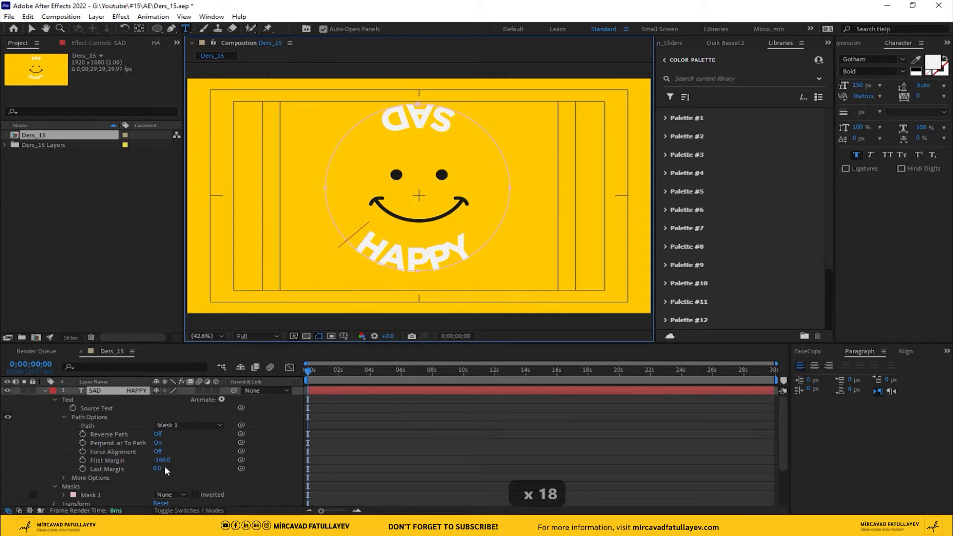
pyautogui.moveTo(161, 459)
pyautogui.mouseDown()
pyautogui.moveTo(179, 458)
pyautogui.moveTo(166, 457)
pyautogui.mouseUp()
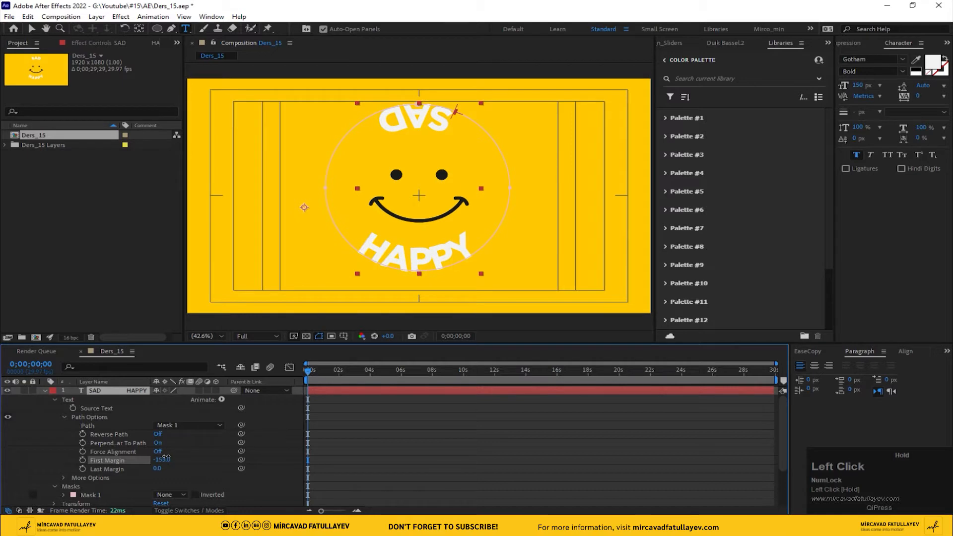
# Step: Try a different tracking value on the whole circular text, then undo it
pyautogui.doubleClick(101, 389)
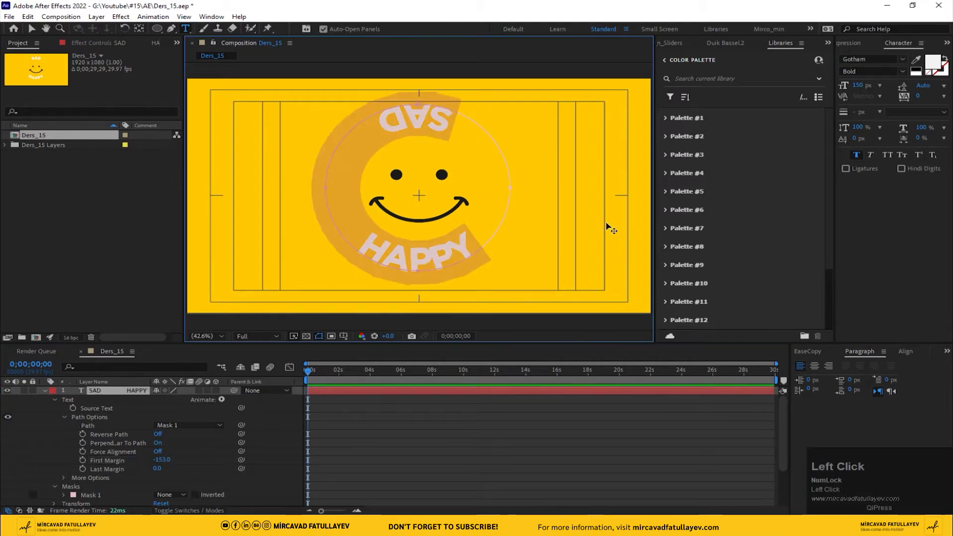
pyautogui.moveTo(920, 97); pyautogui.dragTo(854, 97)
pyautogui.hotkey('ctrl', 'z')
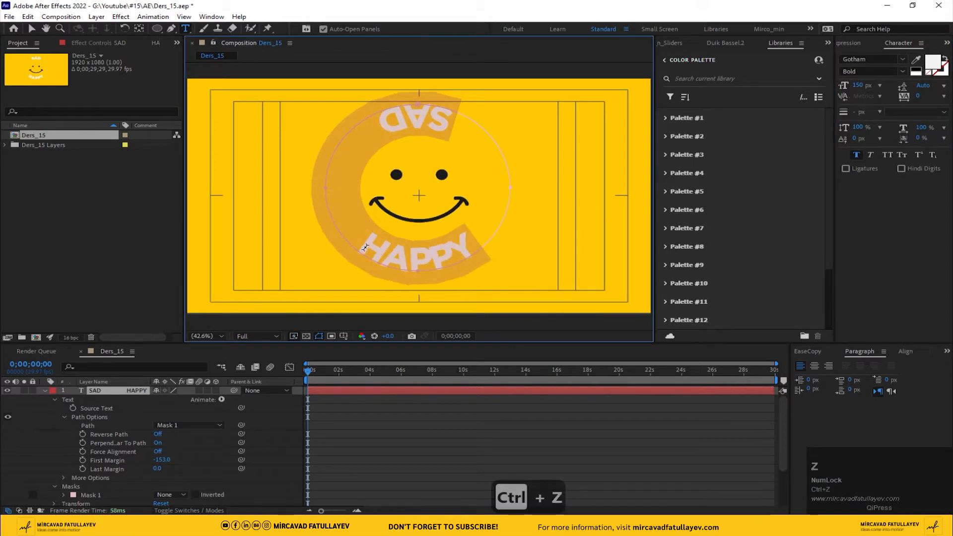
# Step: Set the tracking of only the word HAPPY to 217, keeping the First Margin at -153
pyautogui.moveTo(389, 251); pyautogui.dragTo(474, 242)
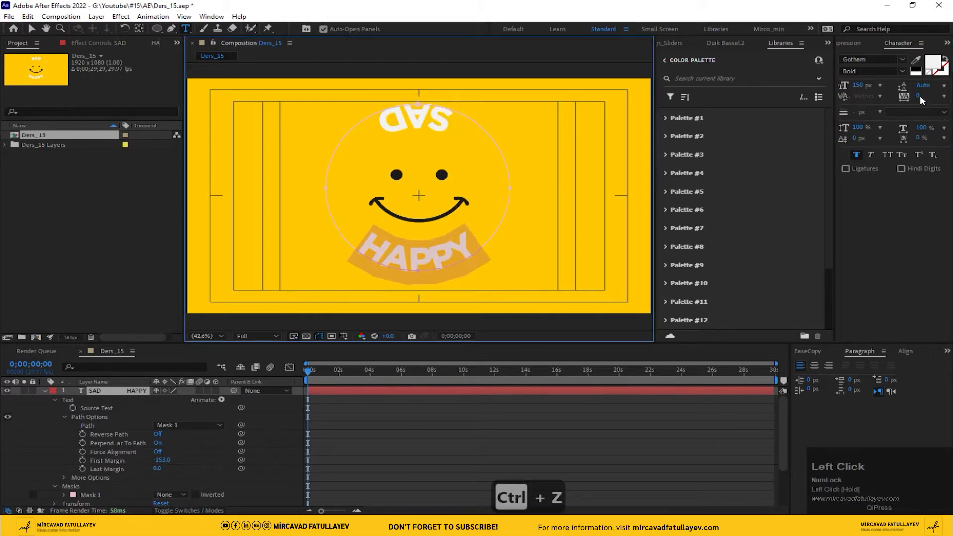
pyautogui.moveTo(921, 100); pyautogui.dragTo(949, 91)
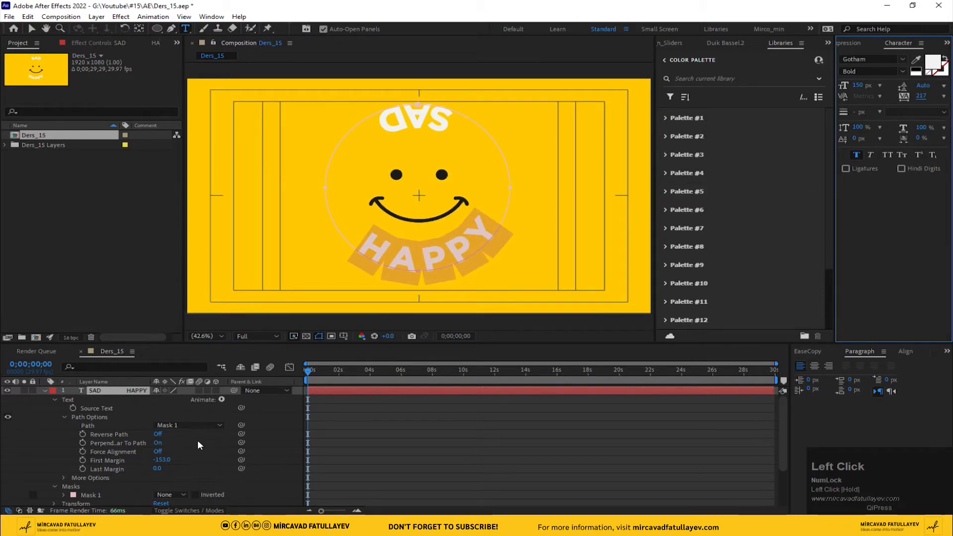
pyautogui.moveTo(161, 460); pyautogui.dragTo(156, 456)
pyautogui.hotkey('ctrl', 'z')
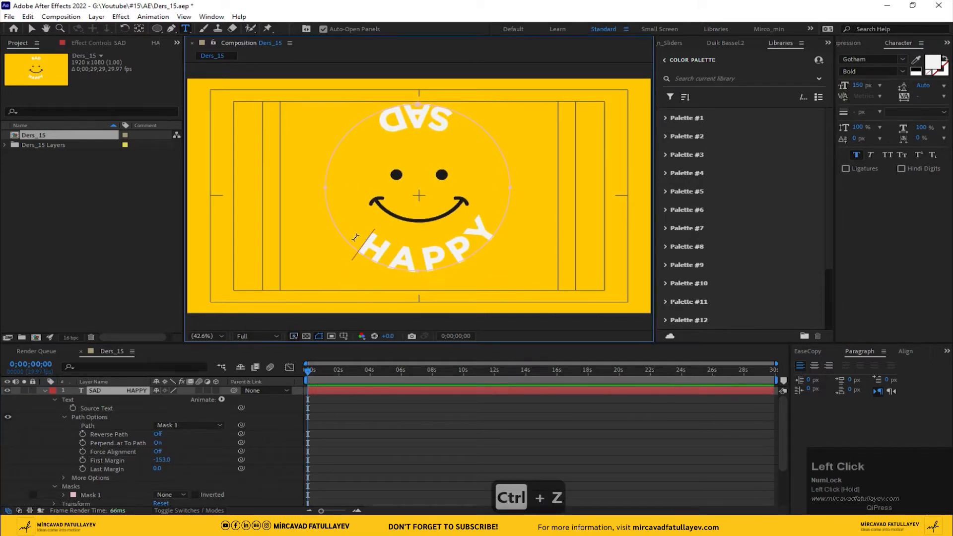
# Step: Delete a space before HAPPY to center the word at the bottom of the circle, and reselect the text layer
pyautogui.press('BackSpace')
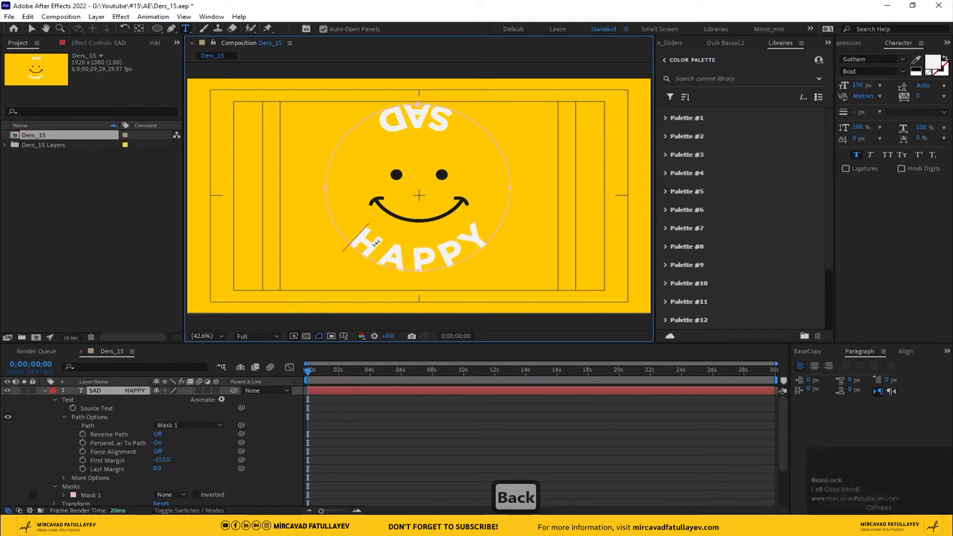
pyautogui.click(191, 478)
pyautogui.click(102, 389)
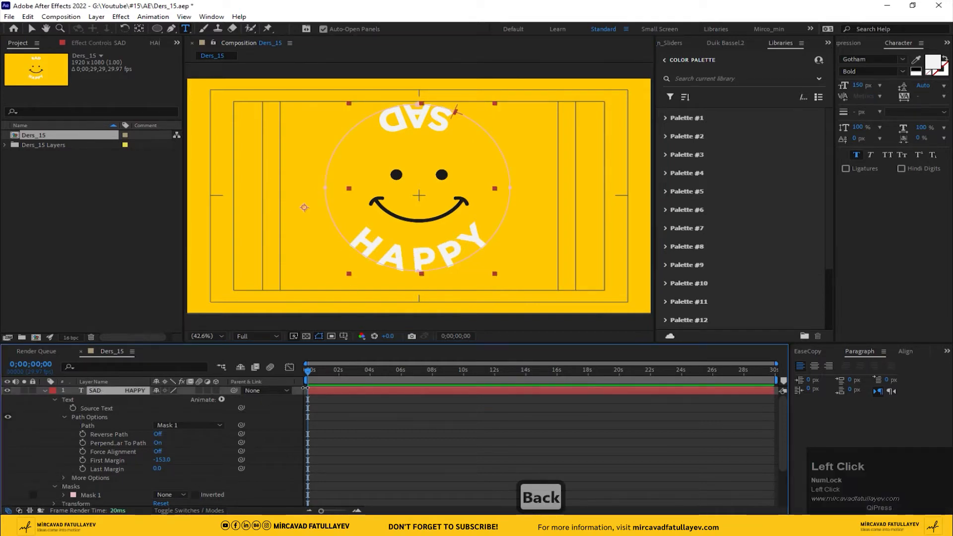
# Step: Enlarge the timeline area and add a First Margin keyframe on the SAD HAPPY layer at 0;00;00;05
pyautogui.moveTo(342, 345); pyautogui.dragTo(364, 281)
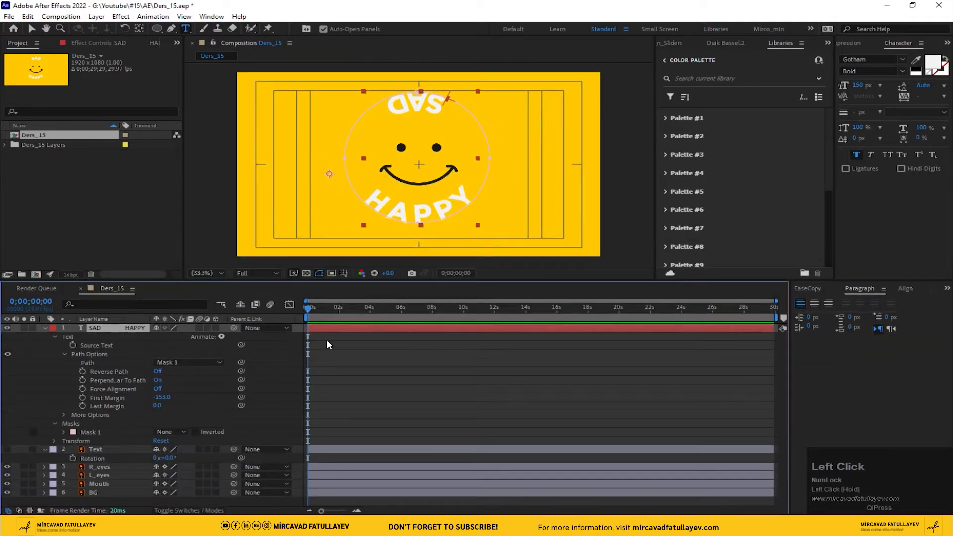
pyautogui.press('=')
pyautogui.press('=')
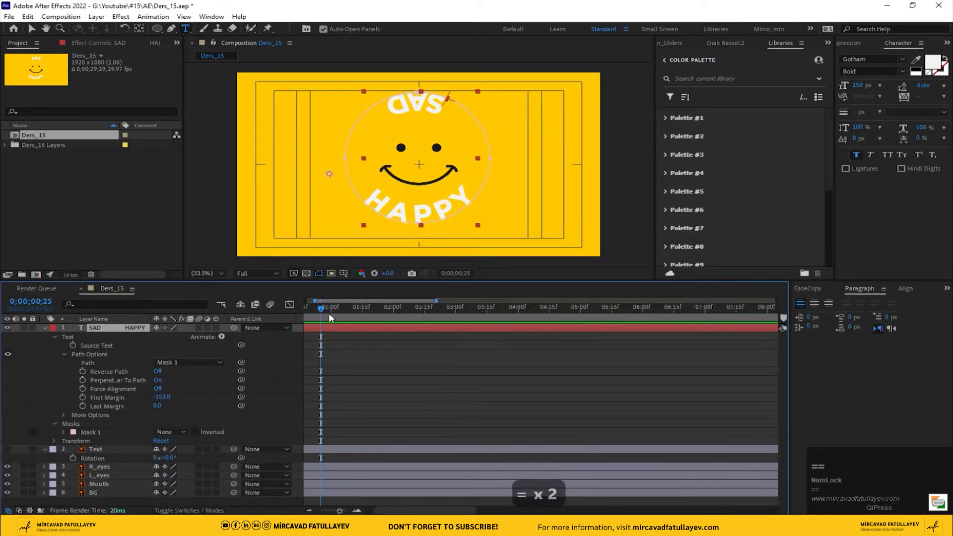
pyautogui.press('=')
pyautogui.moveTo(321, 307)
pyautogui.mouseDown()
pyautogui.moveTo(308, 306)
pyautogui.moveTo(329, 307)
pyautogui.mouseUp()
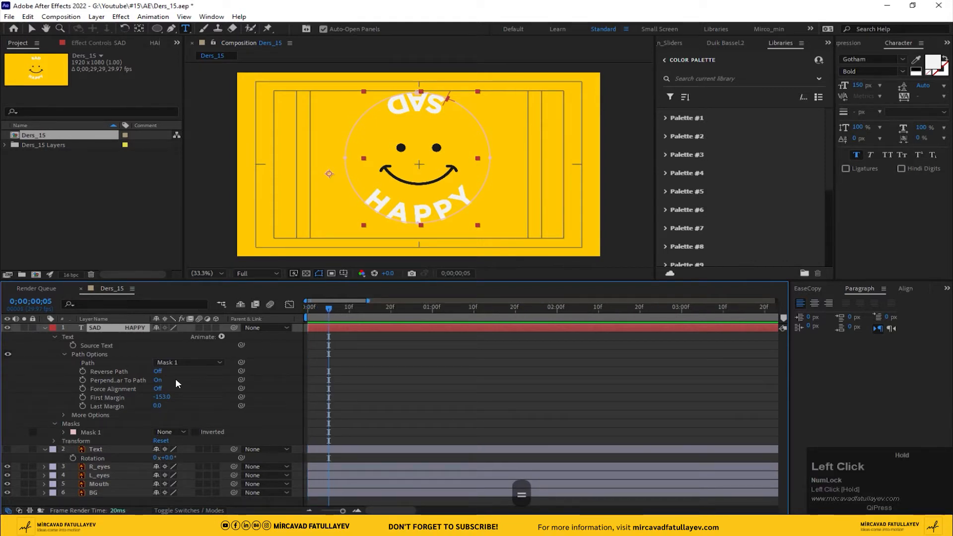
pyautogui.click(82, 398)
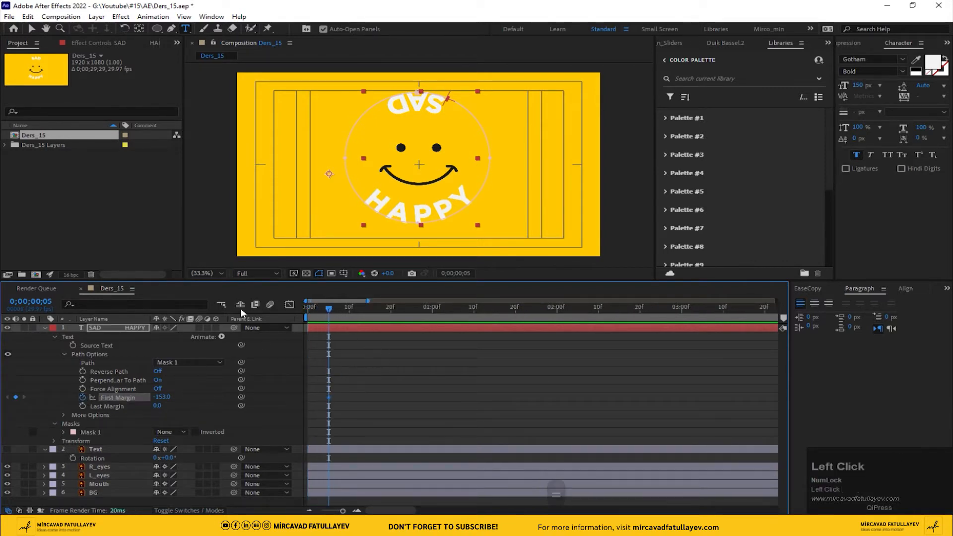
# Step: Set the First Margin of the circular text to 1050 at 0;00;01;05 so SAD ends up at the bottom of the circle
pyautogui.click(31, 301)
pyautogui.click(37, 301)
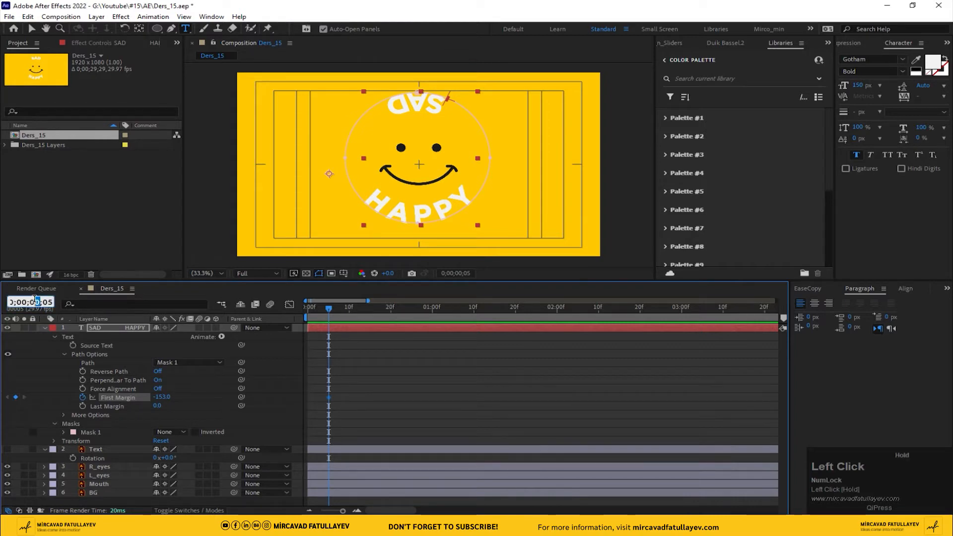
pyautogui.write('1')
pyautogui.press('Return')
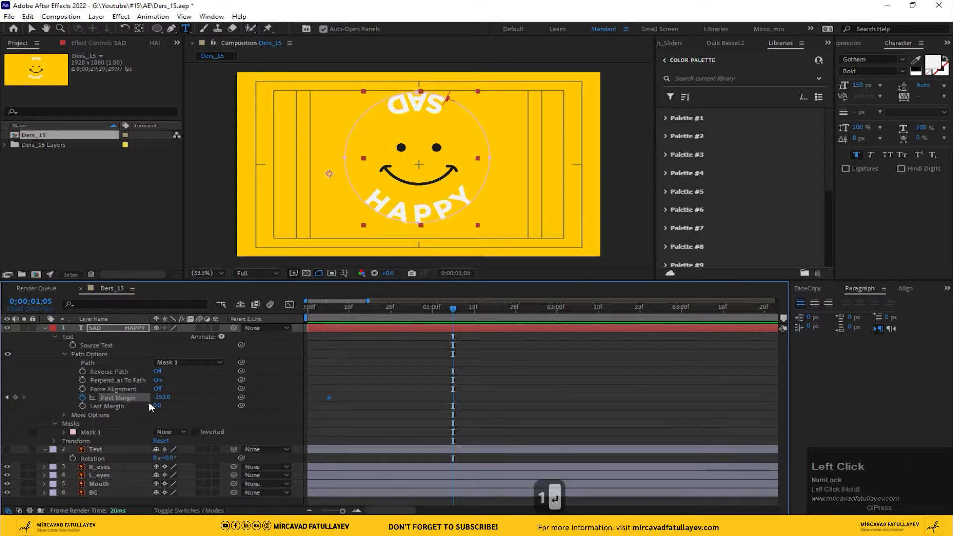
pyautogui.moveTo(160, 397); pyautogui.dragTo(613, 188)
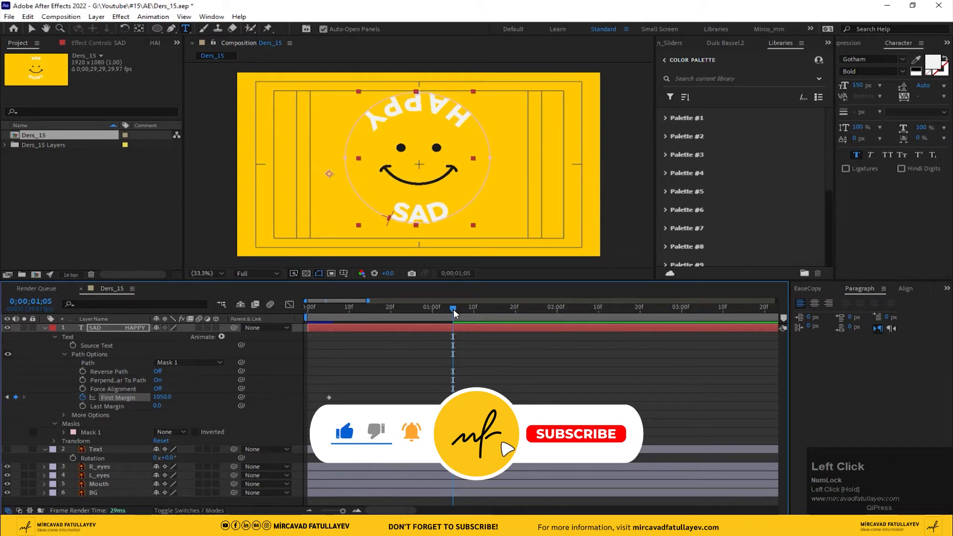
# Step: Show the rulers, place vertical guides at both edges of the word HAPPY as it stands at 0;00;00;05, and preview the rotation
pyautogui.hotkey('ctrl', 'r')
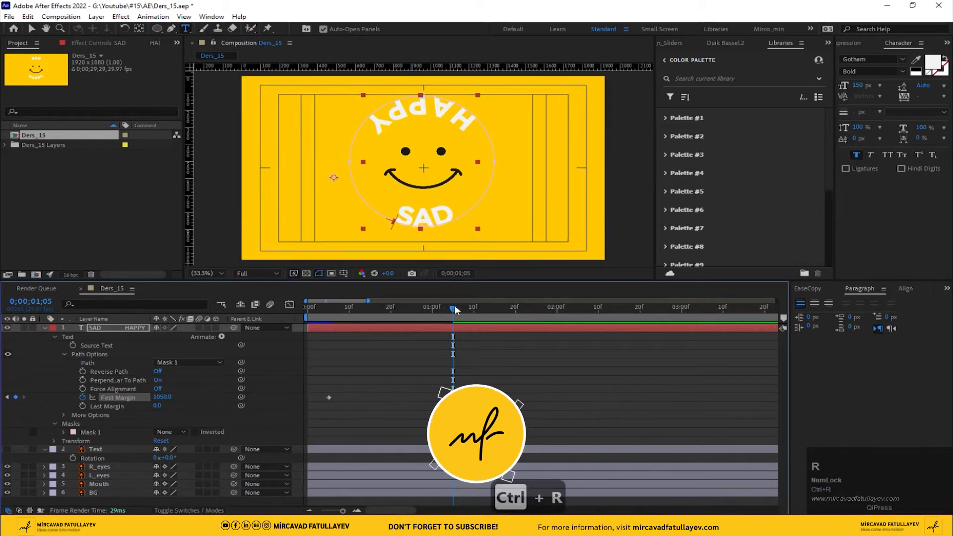
pyautogui.moveTo(453, 306); pyautogui.dragTo(341, 308)
pyautogui.press('j')
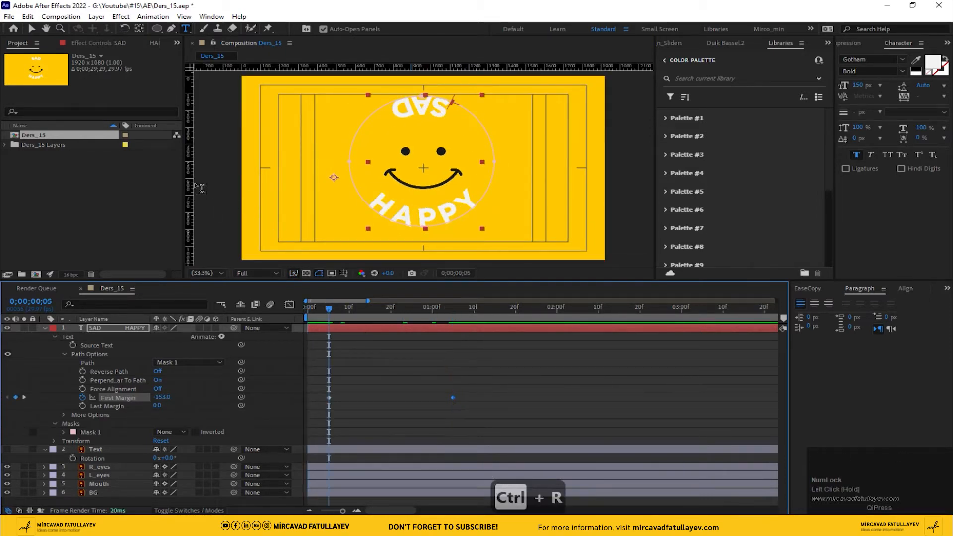
pyautogui.moveTo(187, 179); pyautogui.dragTo(337, 217)
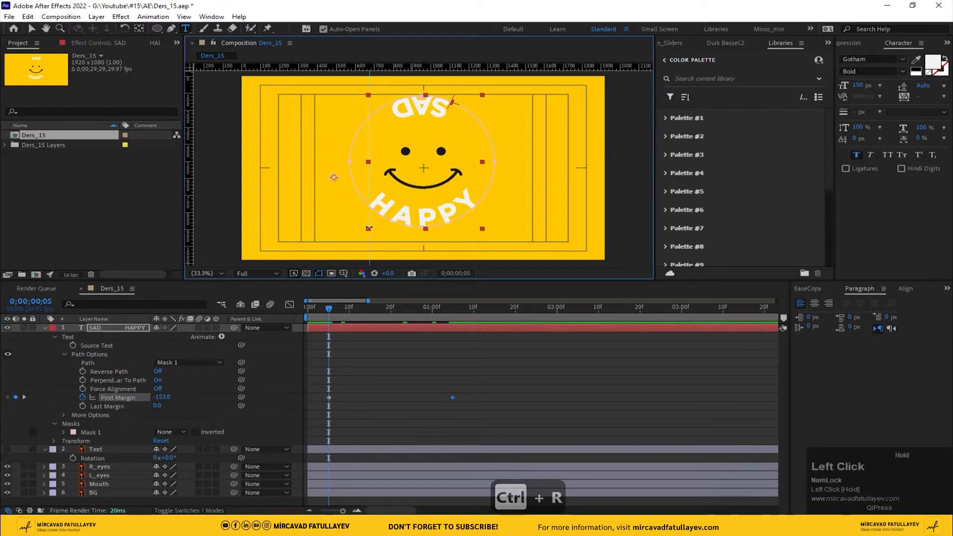
pyautogui.moveTo(190, 181); pyautogui.dragTo(463, 236)
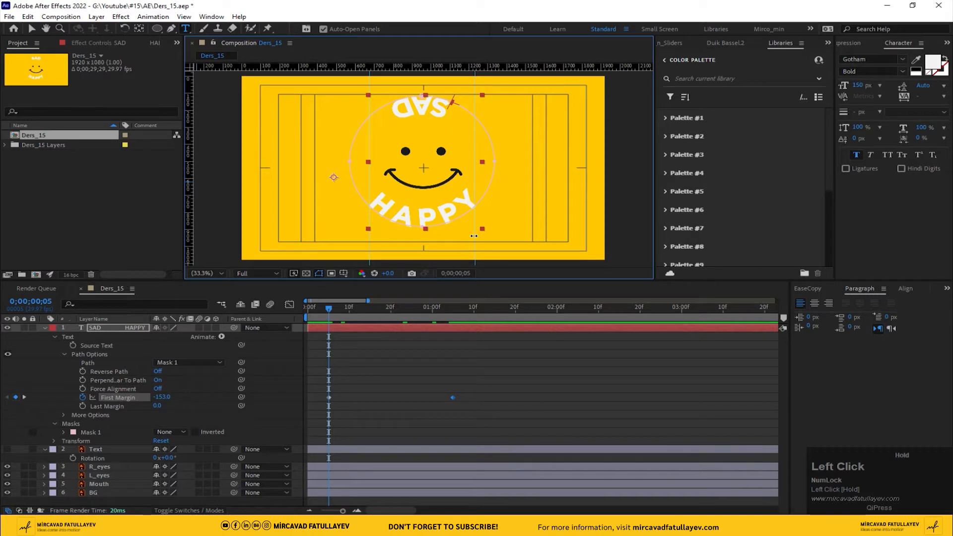
pyautogui.moveTo(335, 316)
pyautogui.mouseDown()
pyautogui.moveTo(468, 318)
pyautogui.moveTo(332, 321)
pyautogui.mouseUp()
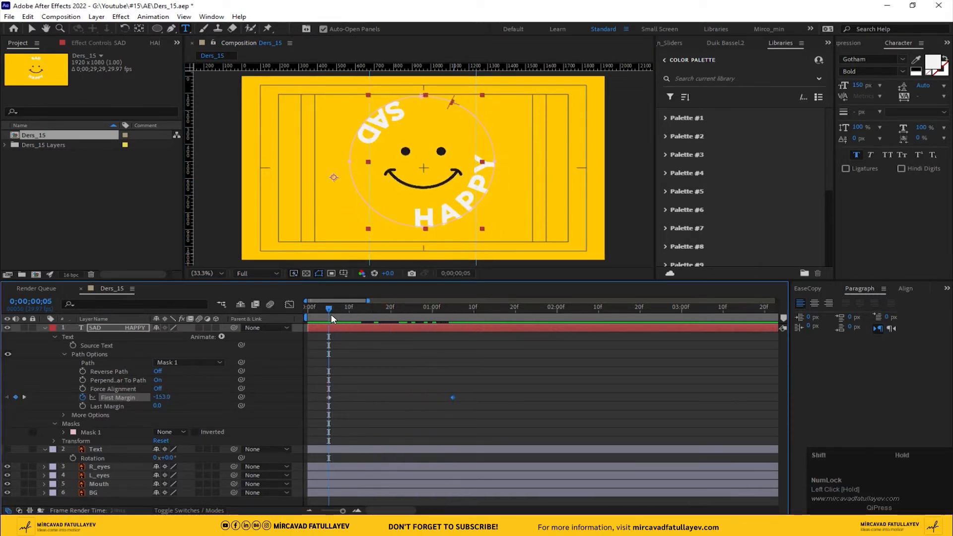
pyautogui.press('space')
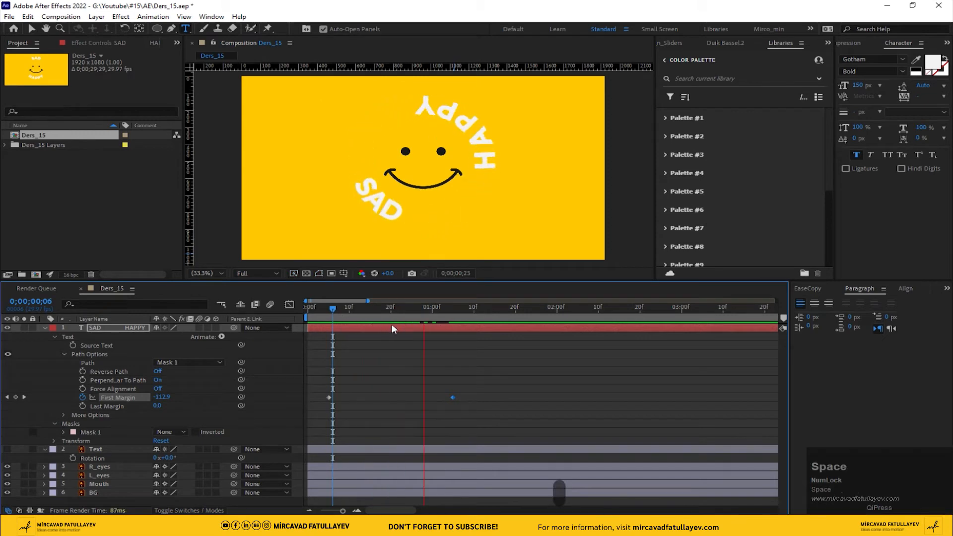
# Step: Add a First Margin keyframe at 0;00;02;05 that holds the value at 1050
pyautogui.keyDown('shift'); pyautogui.click(454, 313); pyautogui.keyUp('shift')
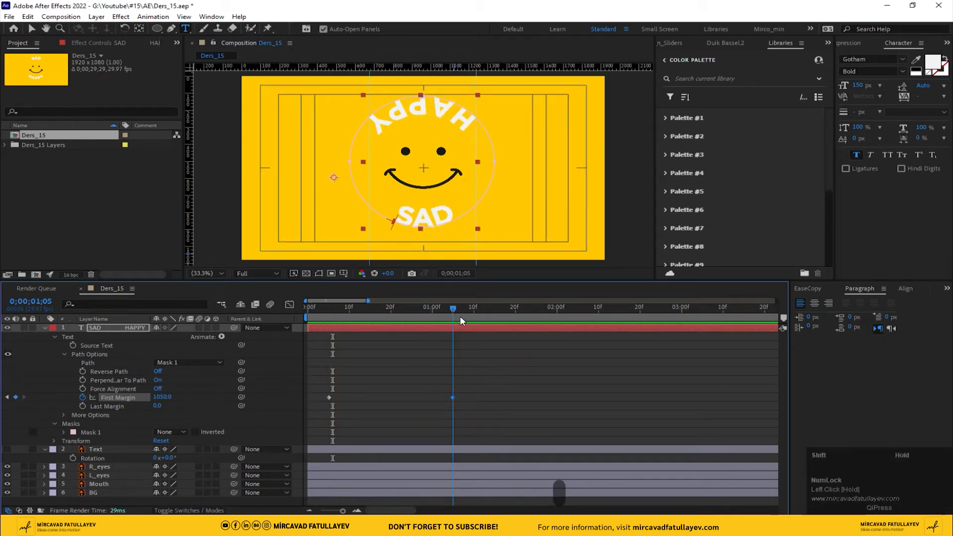
pyautogui.keyDown('shift'); pyautogui.click(453, 320); pyautogui.keyUp('shift')
pyautogui.click(37, 301)
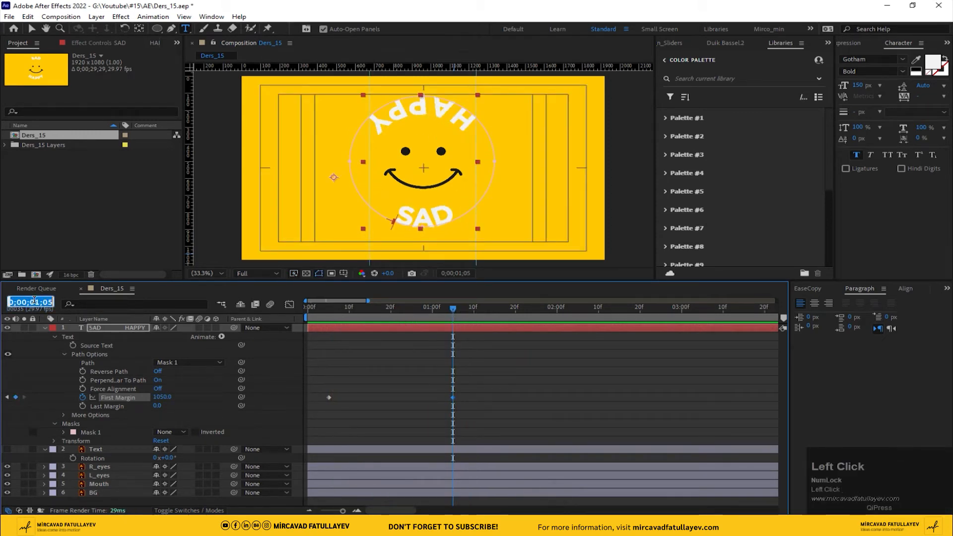
pyautogui.write('2')
pyautogui.press('Return')
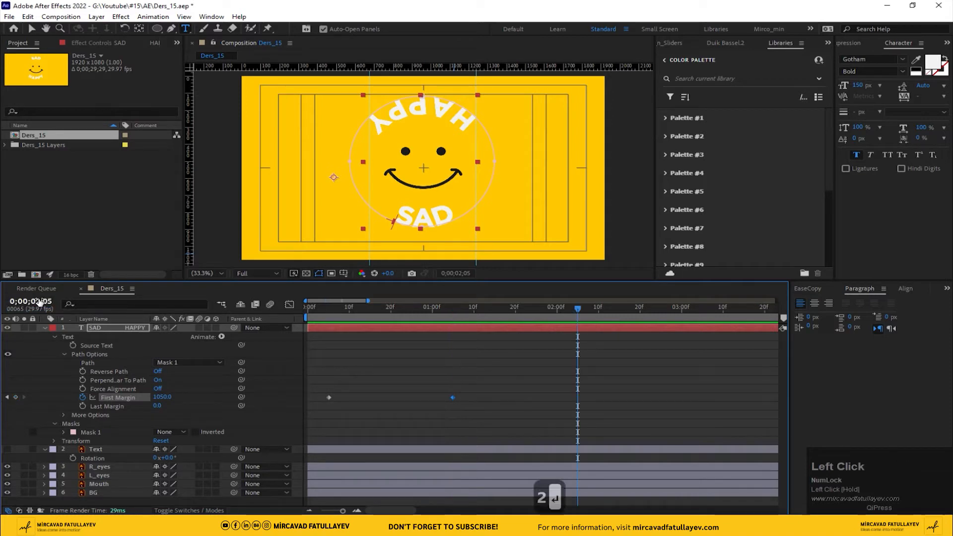
pyautogui.click(16, 397)
# Step: Add another First Margin keyframe with the same value at 0;00;02;10
pyautogui.press('=')
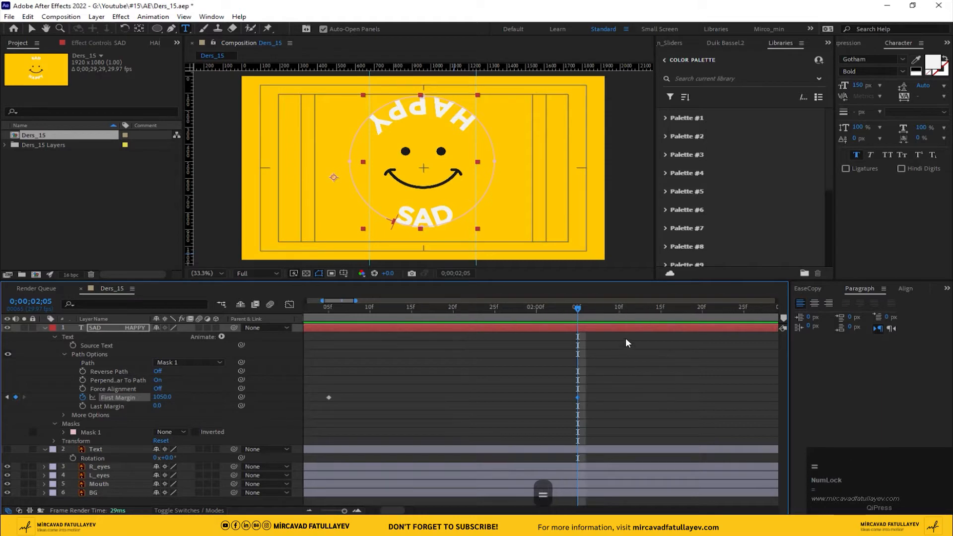
pyautogui.moveTo(585, 312); pyautogui.dragTo(621, 315)
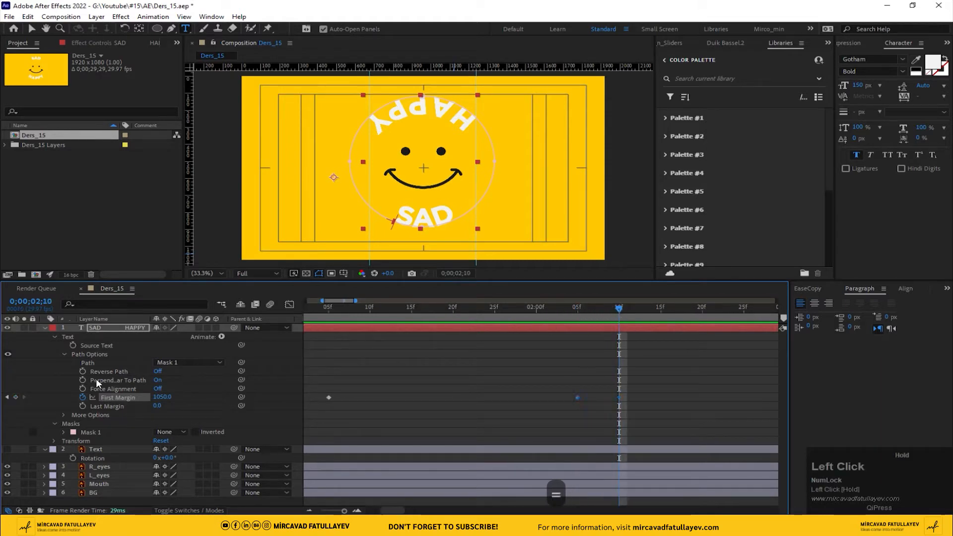
pyautogui.press('-')
pyautogui.press('-')
pyautogui.press('-')
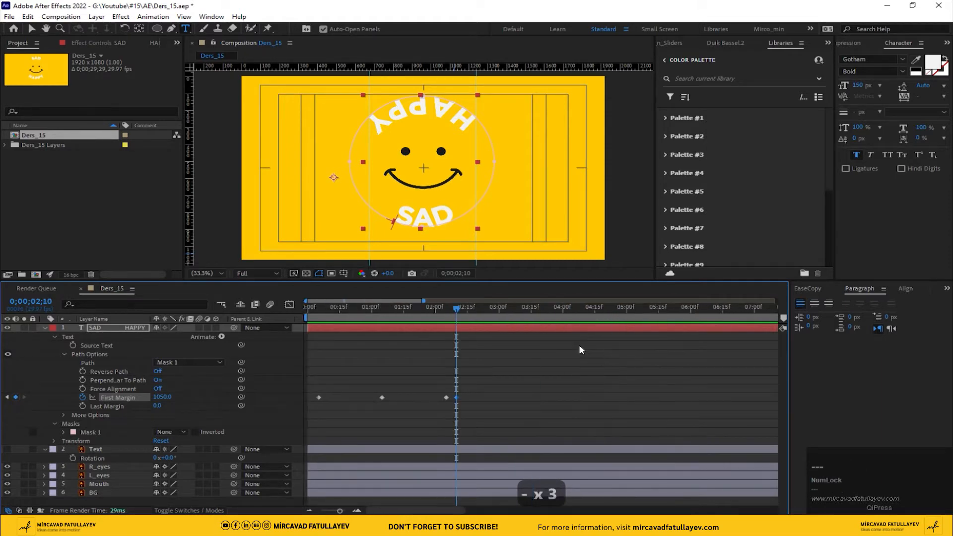
# Step: Set the First Margin to 2258 at 0;00;03;10 so HAPPY returns to the bottom, and deselect the layer
pyautogui.click(32, 301)
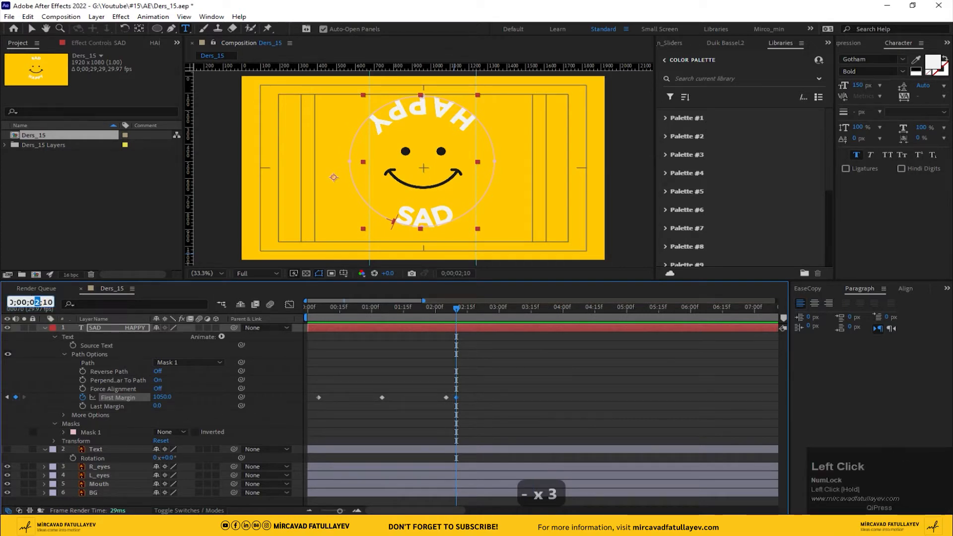
pyautogui.write('3')
pyautogui.press('Return')
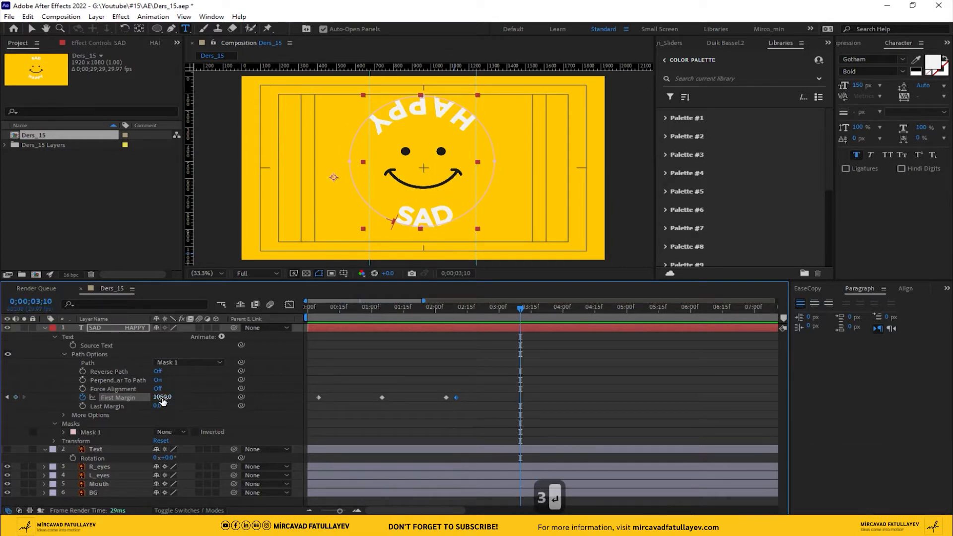
pyautogui.moveTo(163, 400); pyautogui.dragTo(767, 324)
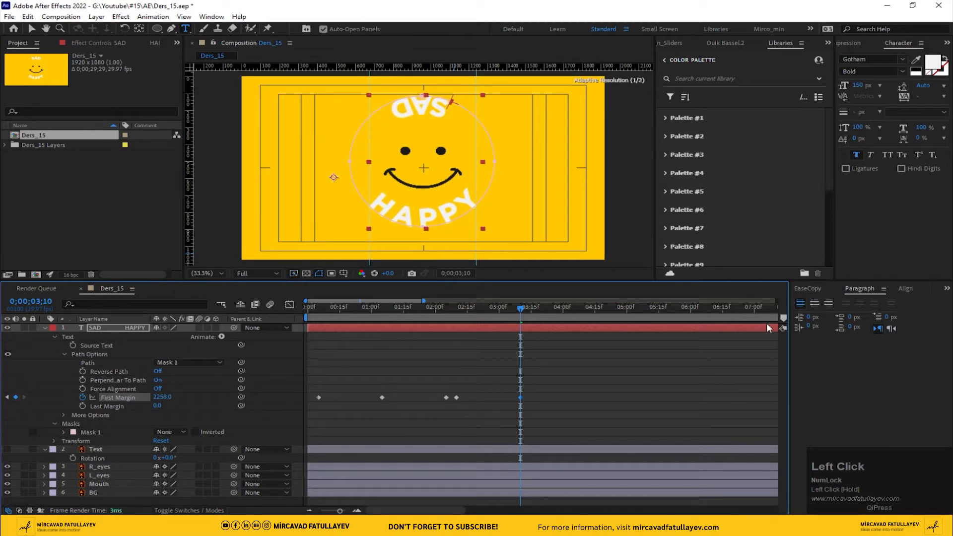
pyautogui.click(598, 400)
# Step: End the work area at 0;00;04;10
pyautogui.click(35, 301)
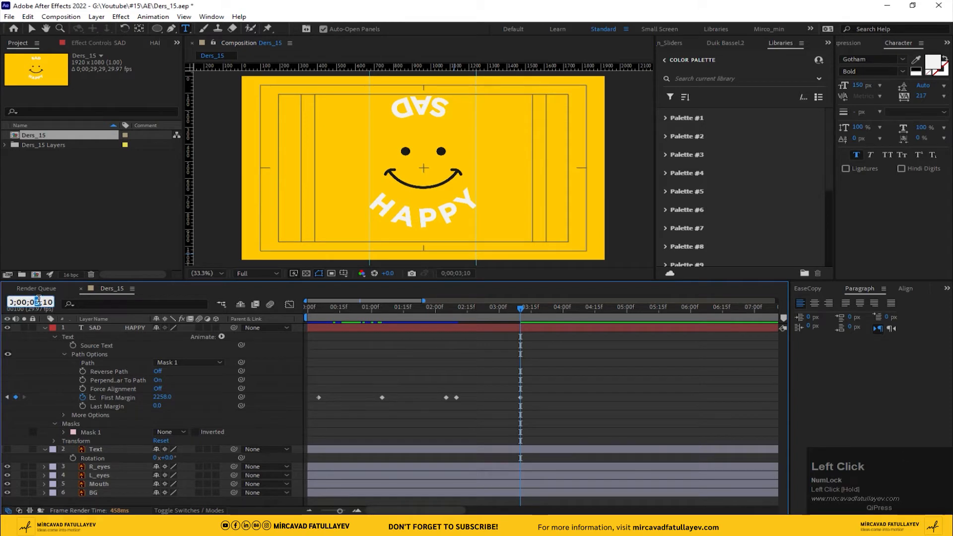
pyautogui.write('4')
pyautogui.press('Return')
pyautogui.press('n')
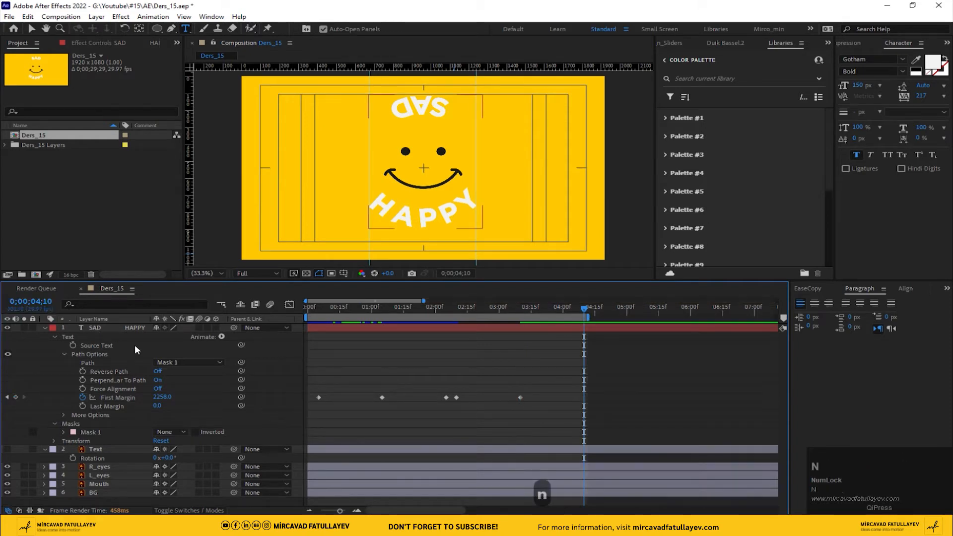
# Step: Change the composition's frame rate to 30 frames per second and preview the animation from the beginning
pyautogui.click(61, 17)
pyautogui.click(80, 40)
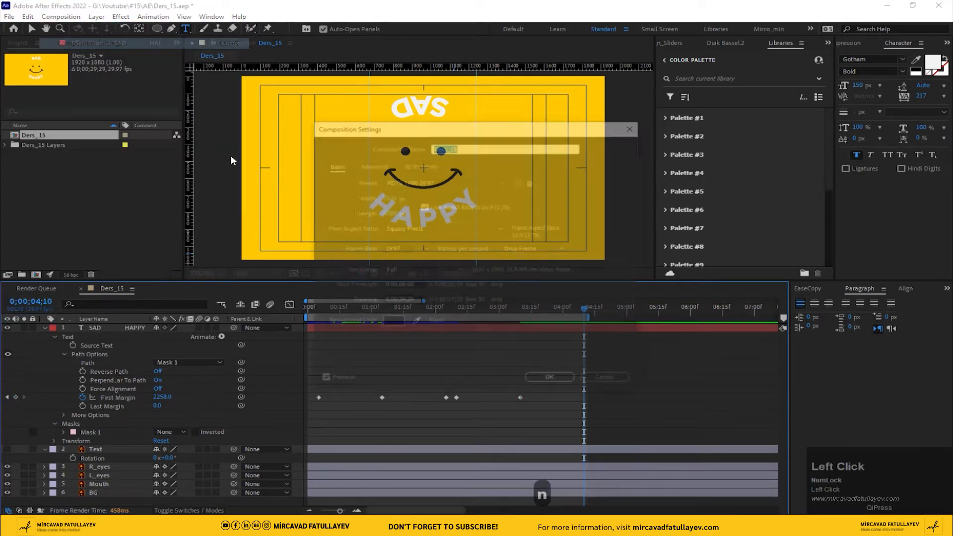
pyautogui.click(426, 249)
pyautogui.click(442, 332)
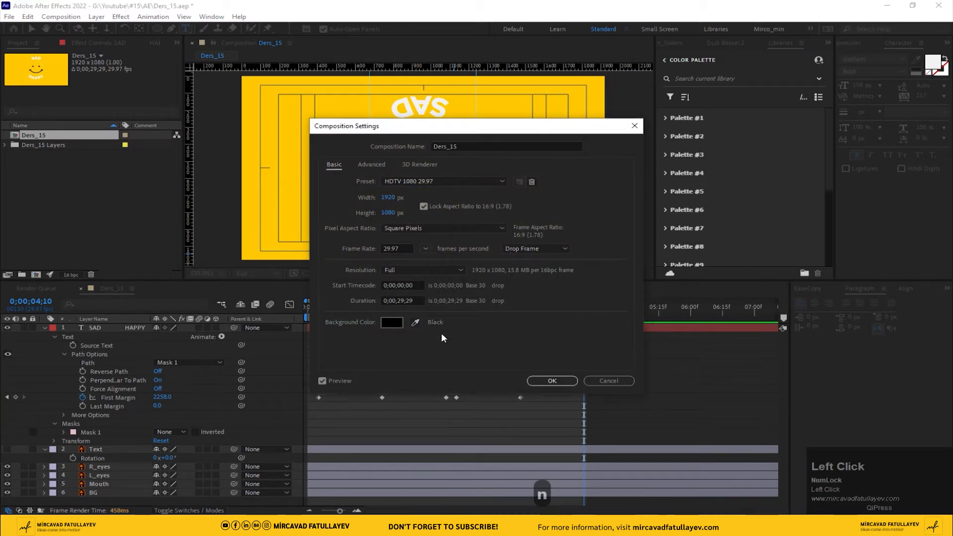
pyautogui.click(544, 380)
pyautogui.moveTo(514, 306); pyautogui.dragTo(40, 318)
pyautogui.press('space')
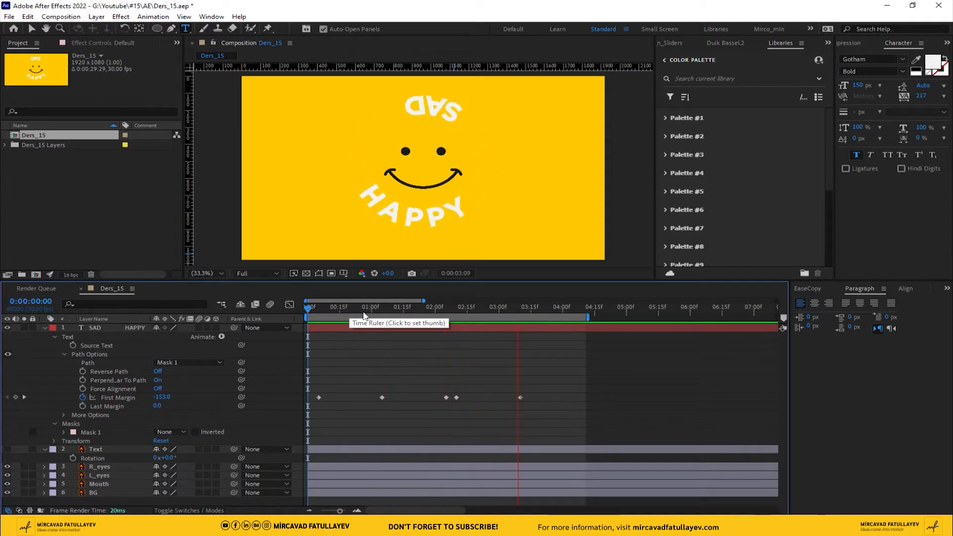
# Step: Add a First Margin keyframe of -153 at 0:00:00:00 and set the keyframe at 0:00:00:05 to -297 as anticipation
pyautogui.keyDown('shift'); pyautogui.click(331, 307); pyautogui.keyUp('shift')
pyautogui.moveTo(259, 333); pyautogui.dragTo(230, 333)
pyautogui.click(15, 397)
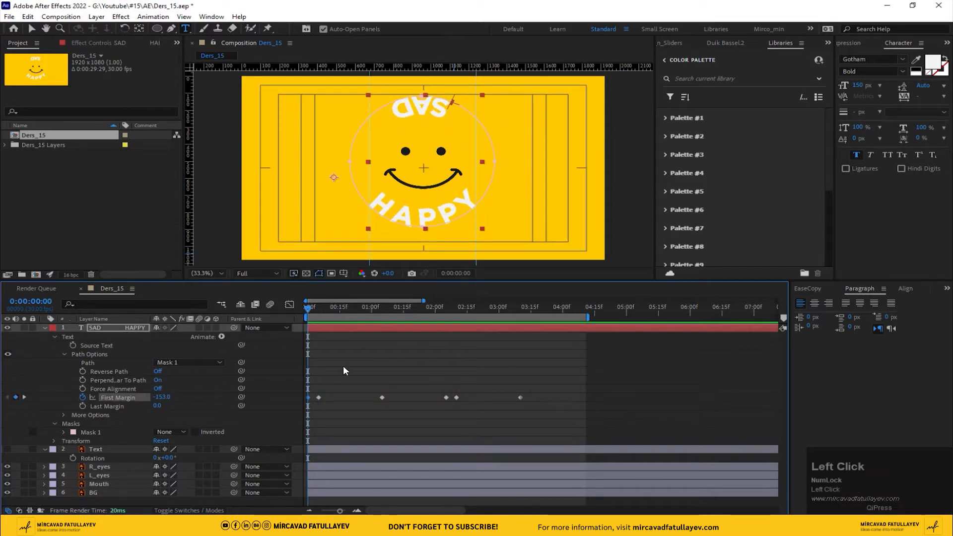
pyautogui.moveTo(309, 308); pyautogui.dragTo(321, 310)
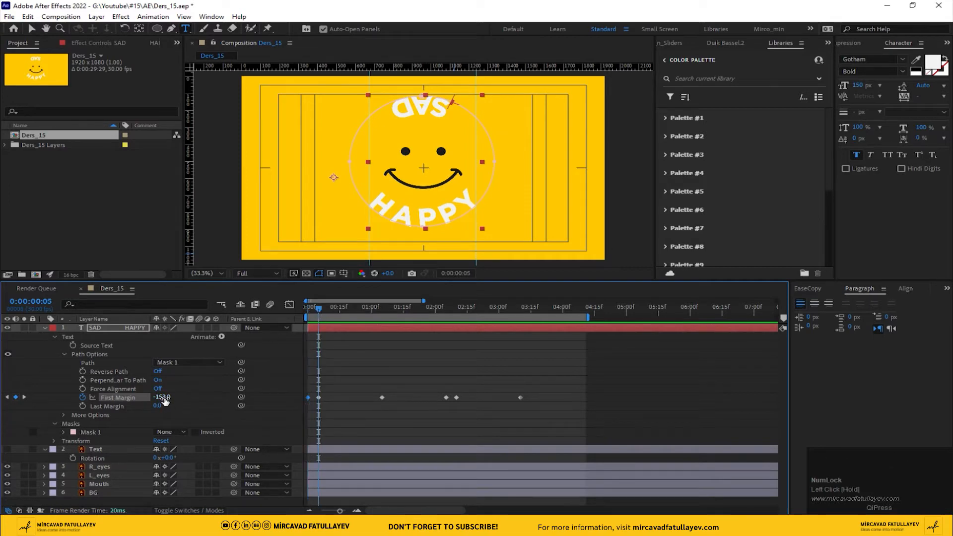
pyautogui.moveTo(161, 397); pyautogui.dragTo(84, 396)
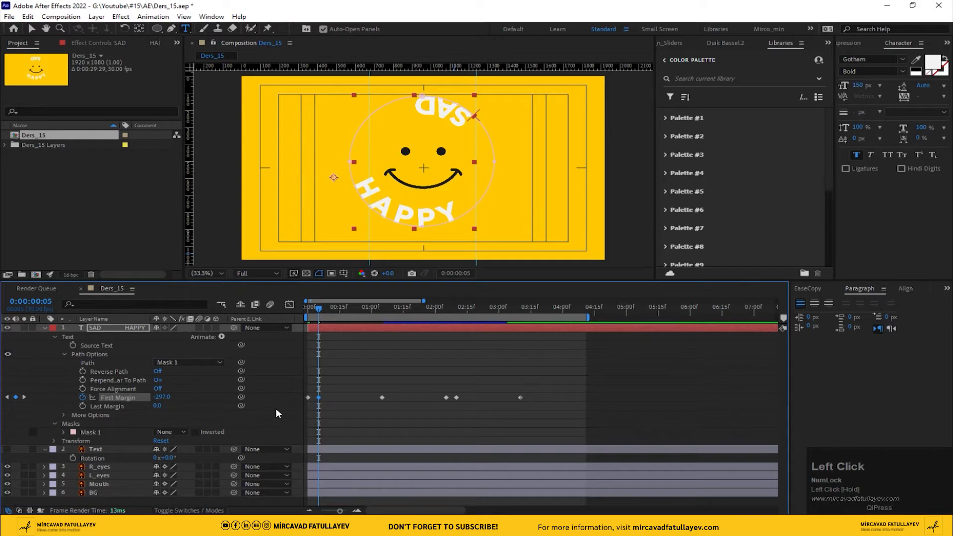
# Step: Set the First Margin keyframe at 0:00:02:10 to 918 as anticipation for the second turn, and return to the start
pyautogui.moveTo(327, 306); pyautogui.dragTo(276, 313)
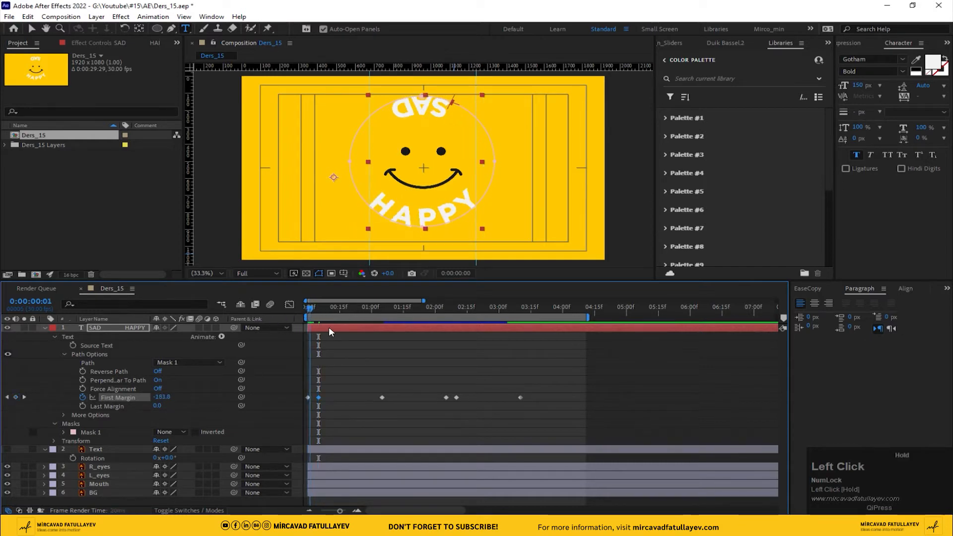
pyautogui.moveTo(328, 327); pyautogui.dragTo(457, 341)
pyautogui.click(187, 399)
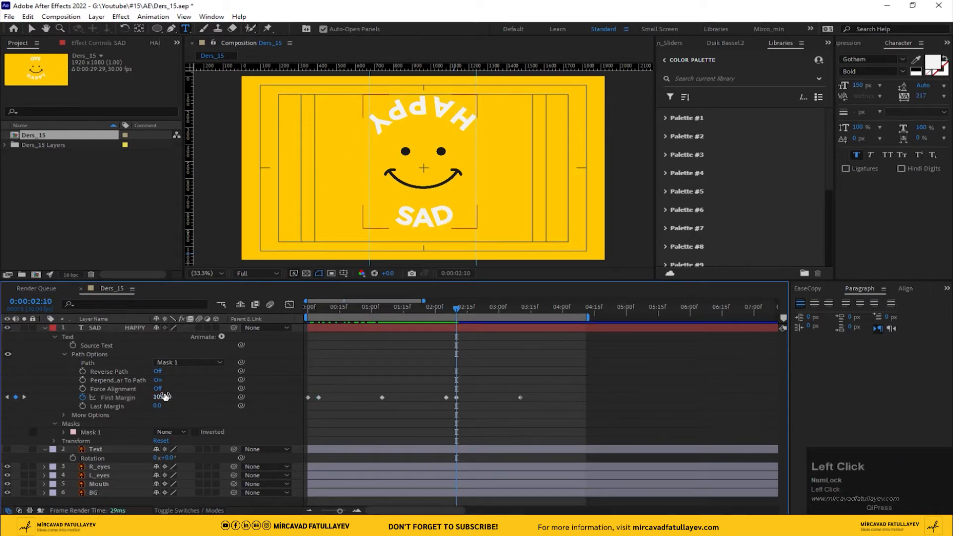
pyautogui.moveTo(165, 396); pyautogui.dragTo(83, 389)
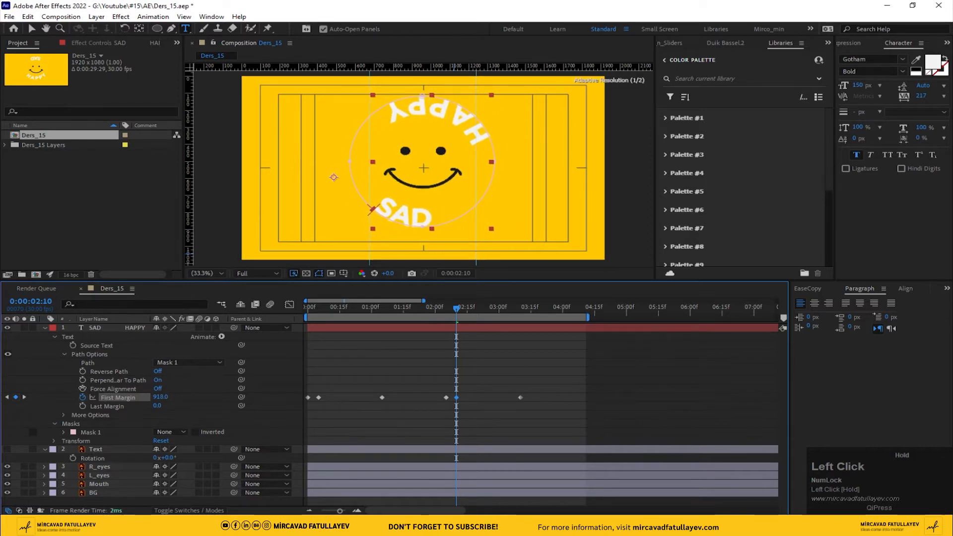
pyautogui.moveTo(459, 306); pyautogui.dragTo(240, 322)
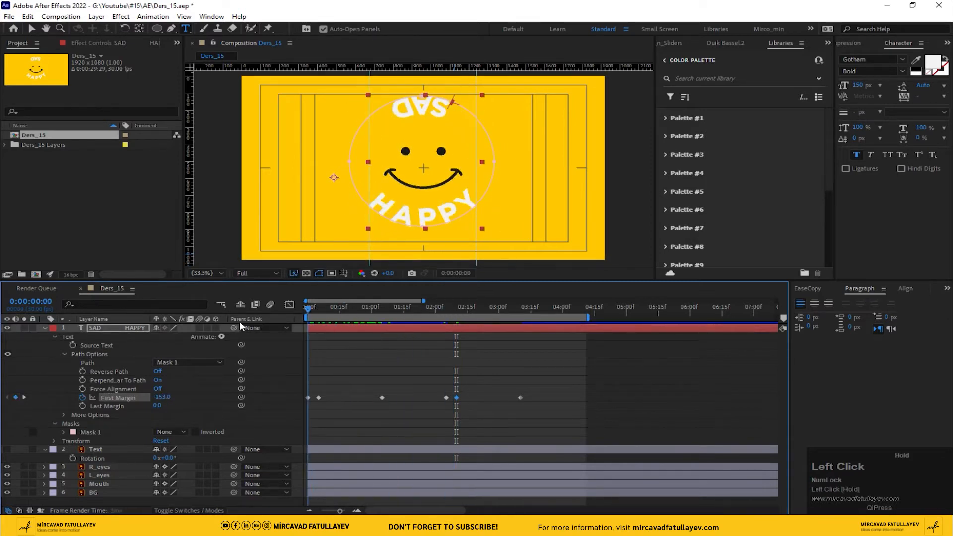
# Step: Apply Easy Ease to all First Margin keyframes and open the Graph Editor
pyautogui.moveTo(568, 384); pyautogui.dragTo(290, 399)
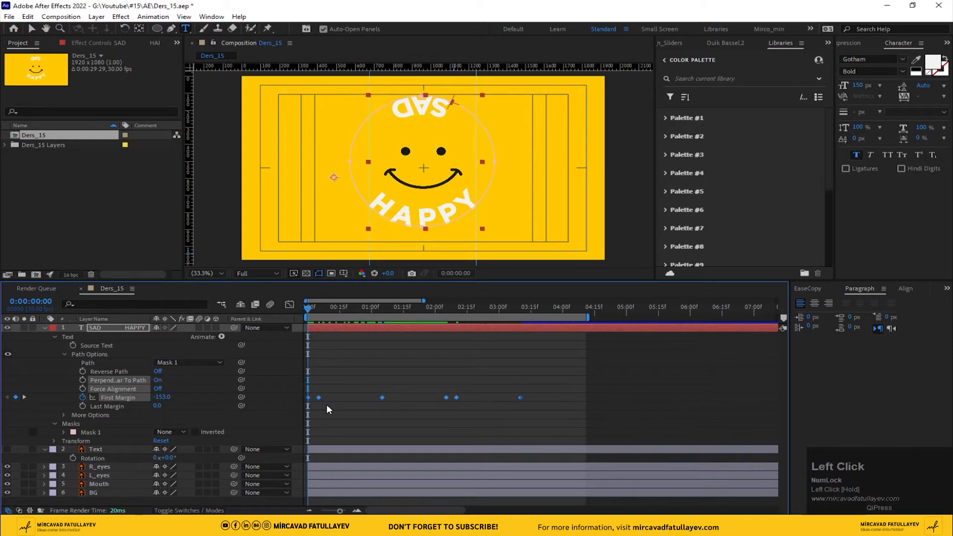
pyautogui.press('F9')
pyautogui.click(290, 305)
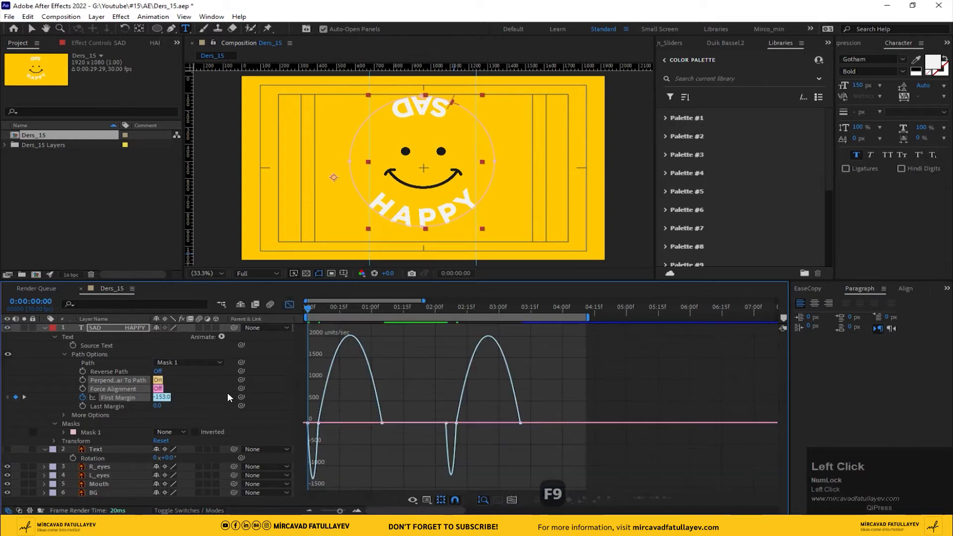
# Step: Isolate the First Margin speed curve and lengthen the influences between 0:00:00:05 and 0:00:01:05 into a sharp peak, with about 76% incoming influence
pyautogui.click(127, 400)
pyautogui.click(127, 399)
pyautogui.press('=')
pyautogui.press('=')
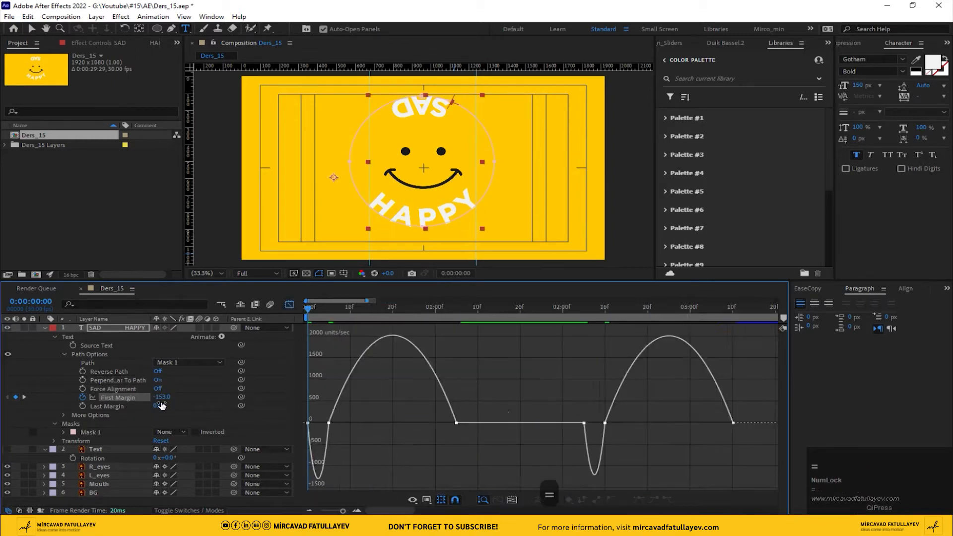
pyautogui.moveTo(618, 414); pyautogui.dragTo(509, 420)
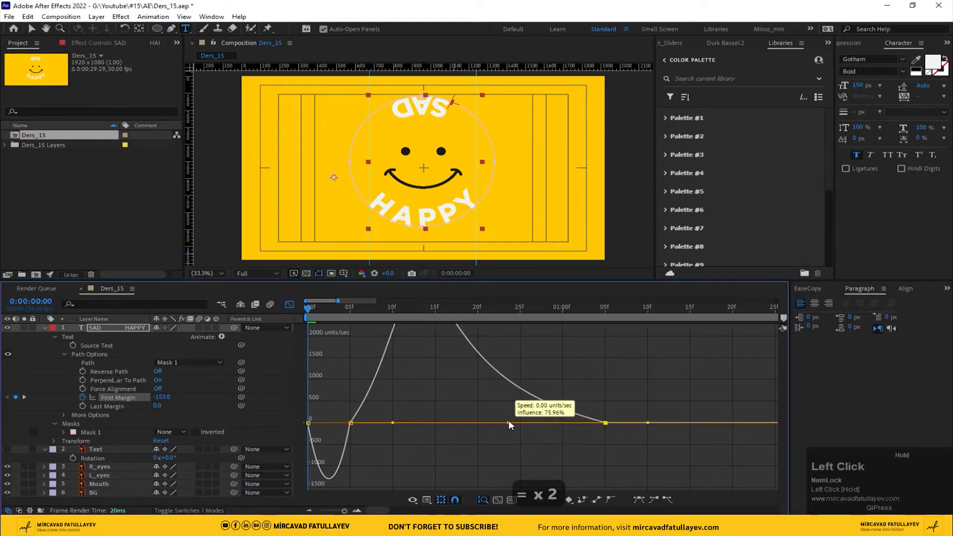
pyautogui.moveTo(392, 439); pyautogui.dragTo(451, 439)
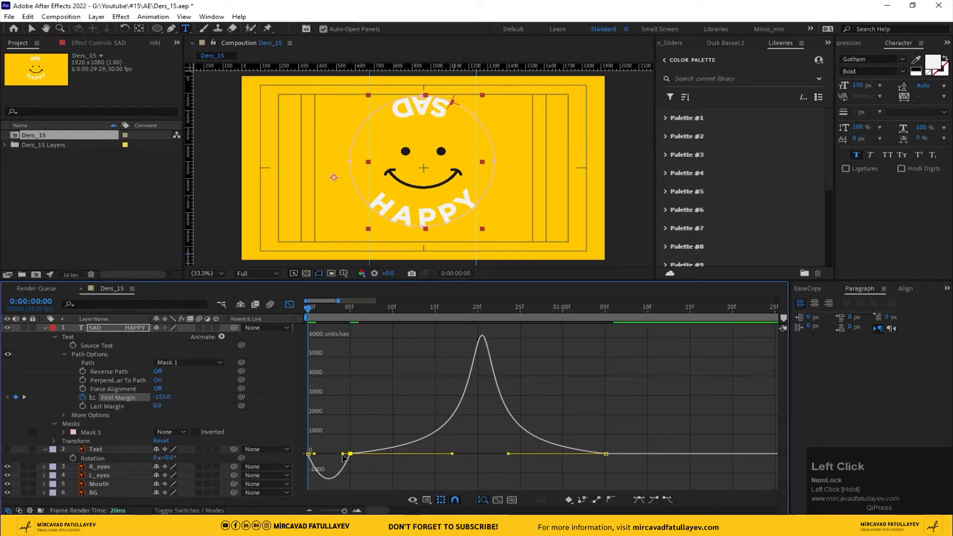
# Step: Reshape the anticipation dip between 0:00:00:00 and 0:00:00:05 by lengthening the second keyframe's incoming influence towards the start
pyautogui.moveTo(345, 454); pyautogui.dragTo(320, 436)
pyautogui.press('-')
pyautogui.press('-')
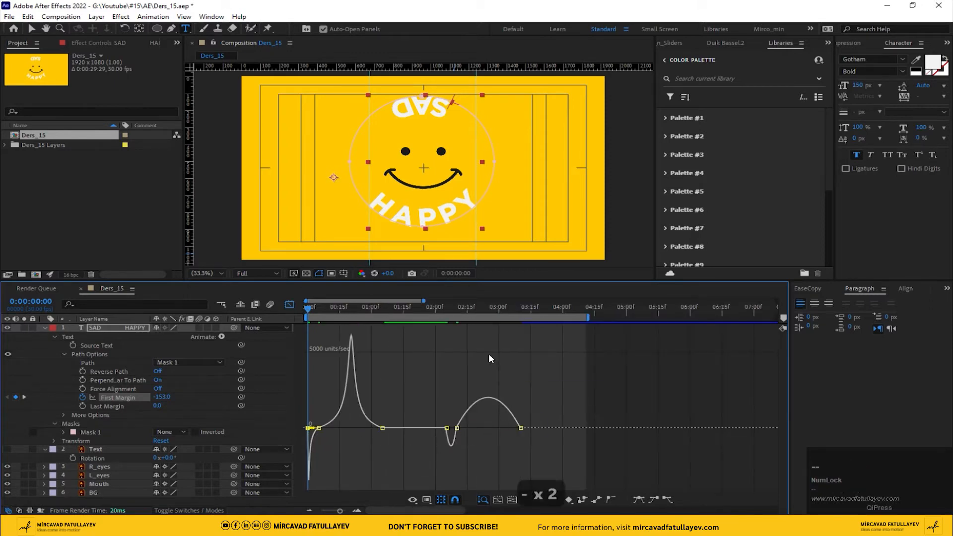
# Step: Lengthen the second turn's influences into a sharp First Margin speed peak and stretch the incoming influence of its anticipation dip
pyautogui.click(488, 308)
pyautogui.press('=')
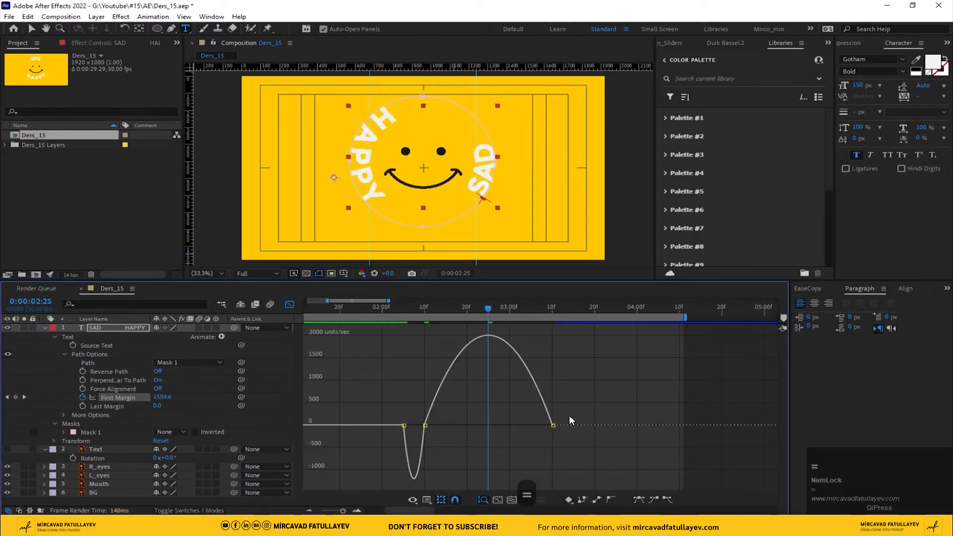
pyautogui.click(554, 426)
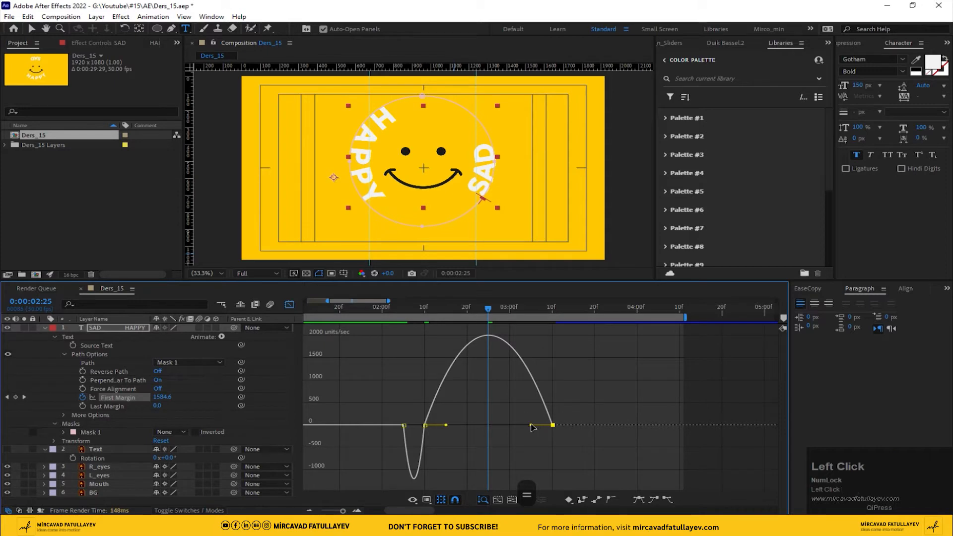
pyautogui.moveTo(531, 426); pyautogui.dragTo(493, 423)
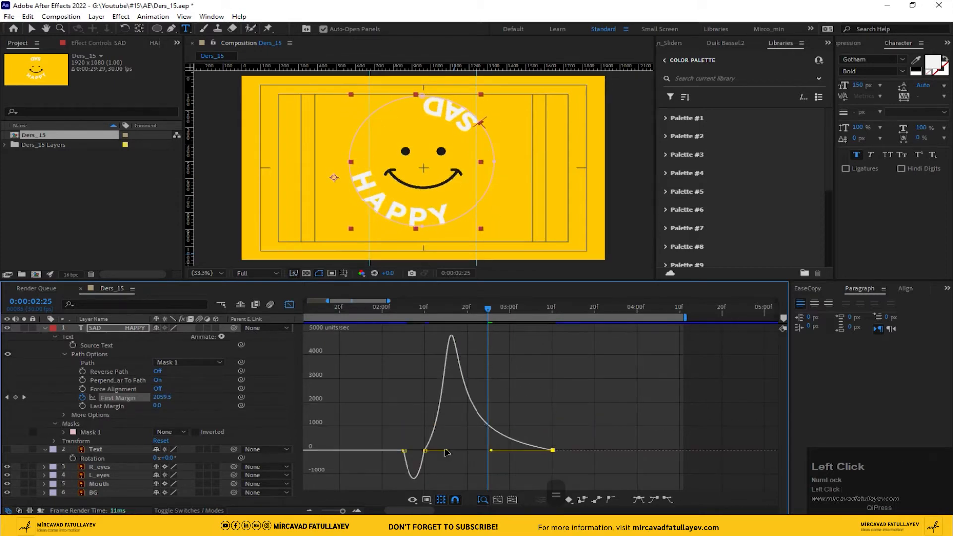
pyautogui.moveTo(445, 452); pyautogui.dragTo(474, 449)
pyautogui.moveTo(421, 468)
pyautogui.mouseDown()
pyautogui.moveTo(412, 469)
pyautogui.moveTo(413, 452)
pyautogui.mouseUp()
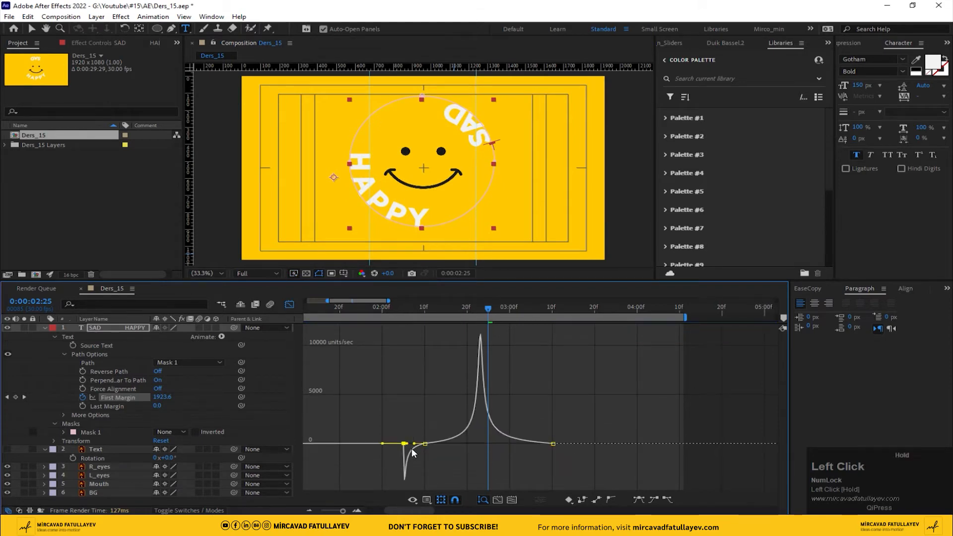
# Step: Close the Graph Editor and preview the text rotation from 0:00:00:00
pyautogui.press('-')
pyautogui.press('-')
pyautogui.press('-')
pyautogui.moveTo(319, 311); pyautogui.dragTo(206, 336)
pyautogui.click(289, 305)
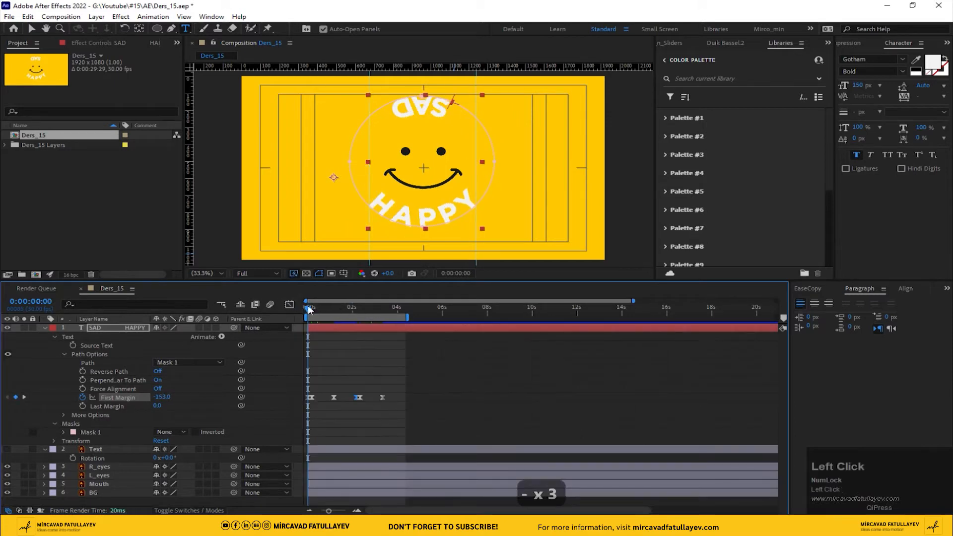
pyautogui.press('space')
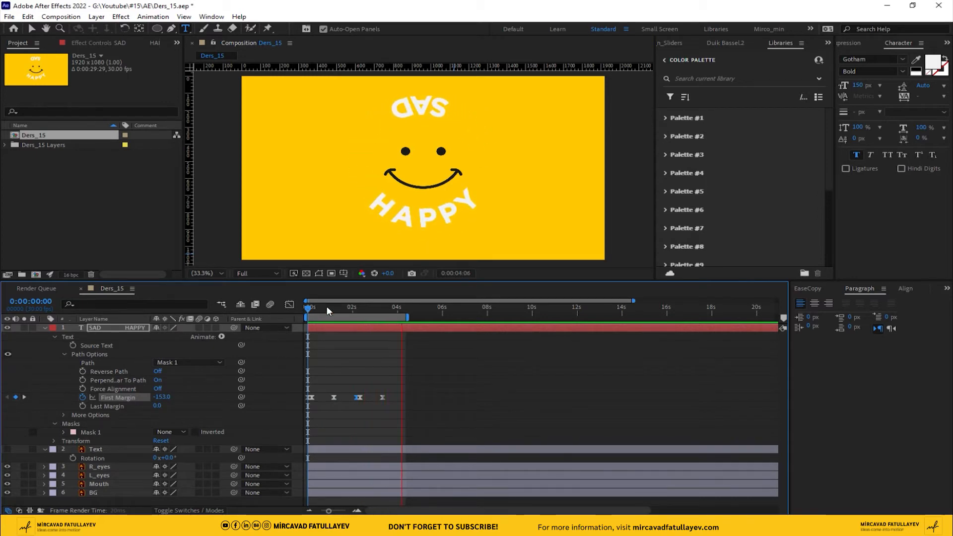
pyautogui.click(325, 338)
# Step: Collapse the SAD HAPPY text layer to its keyframed property only and deselect it
pyautogui.press('=')
pyautogui.press('=')
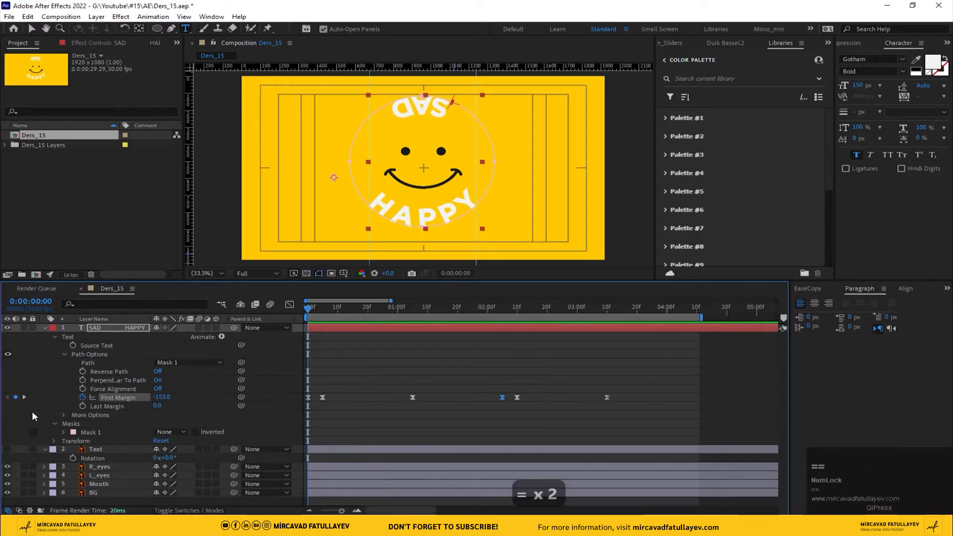
pyautogui.click(103, 328)
pyautogui.press('u')
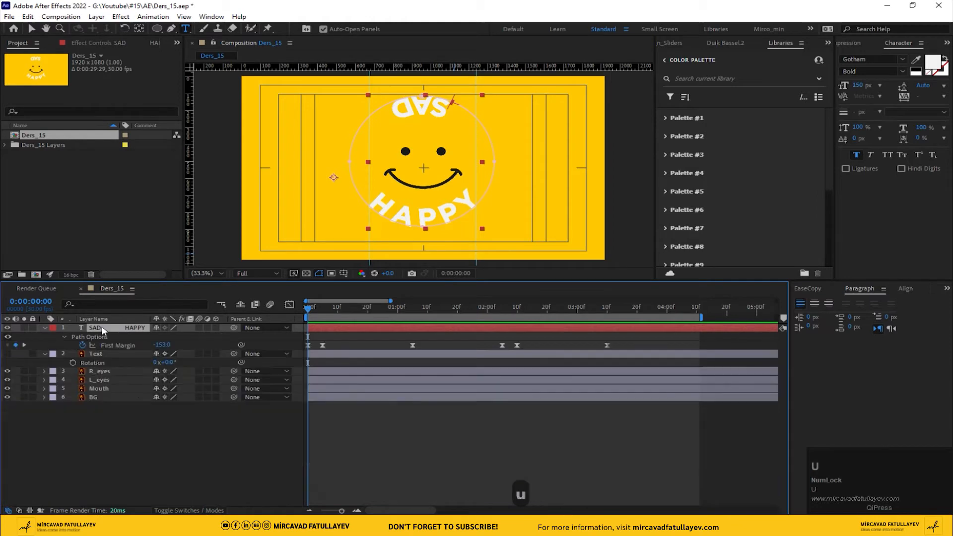
pyautogui.click(129, 427)
# Step: Create an editable shape layer from the Mouth vector layer
pyautogui.click(96, 388)
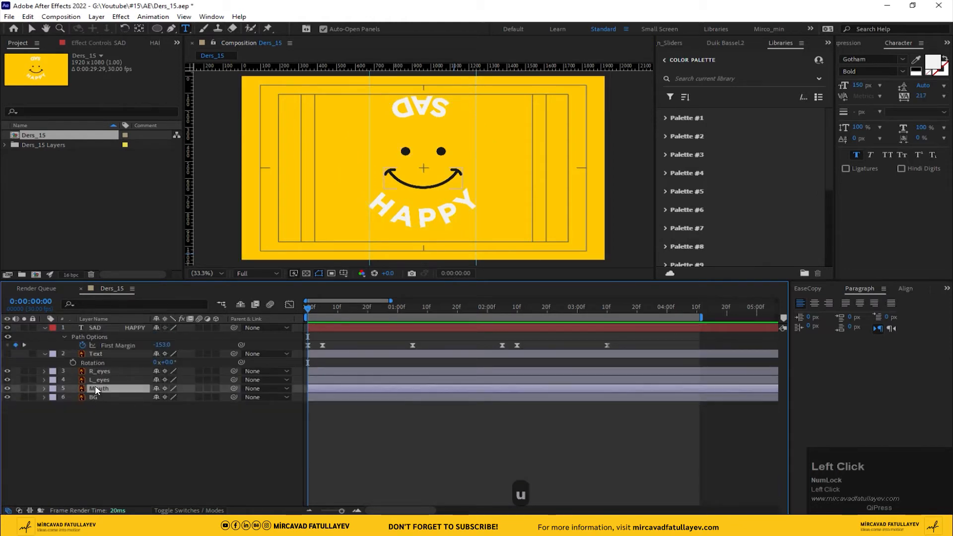
pyautogui.rightClick(103, 389)
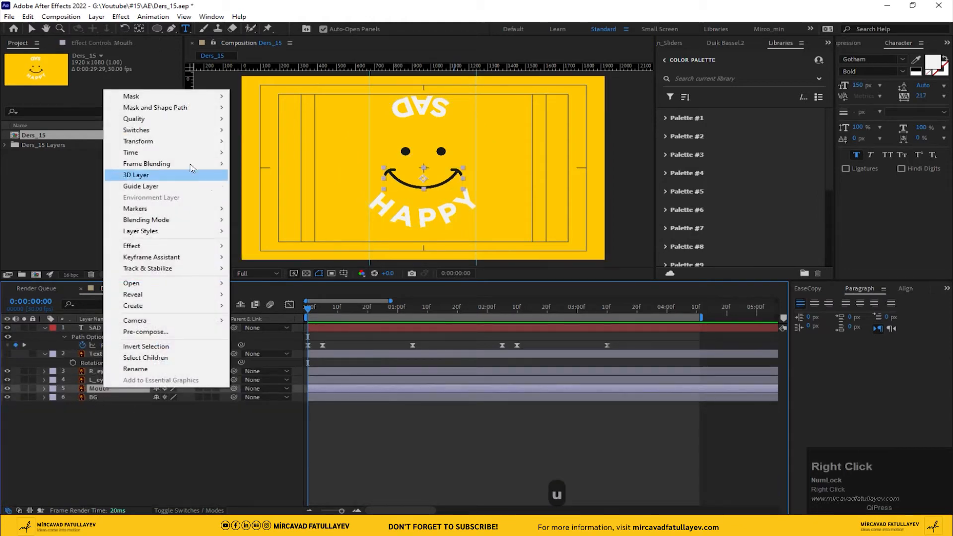
pyautogui.moveTo(182, 156)
pyautogui.moveTo(192, 306)
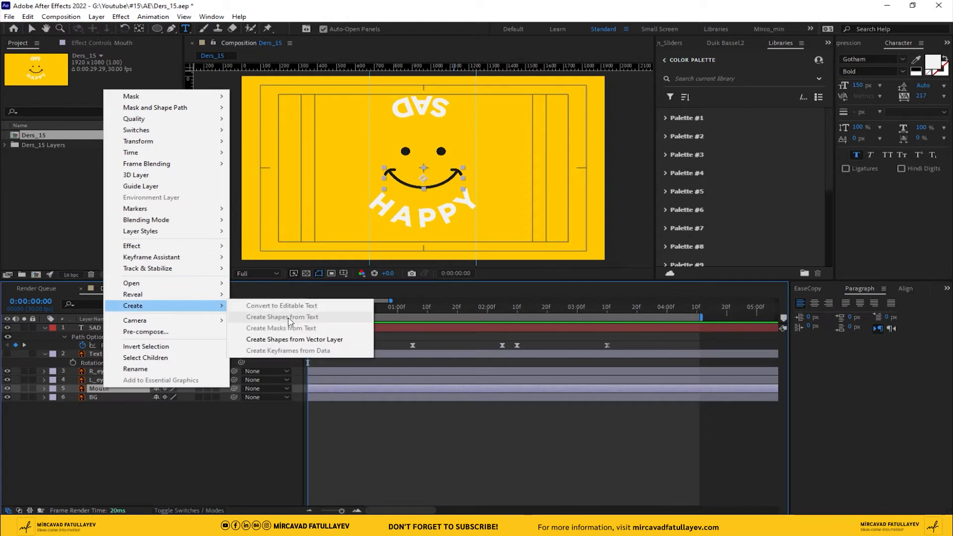
pyautogui.click(311, 338)
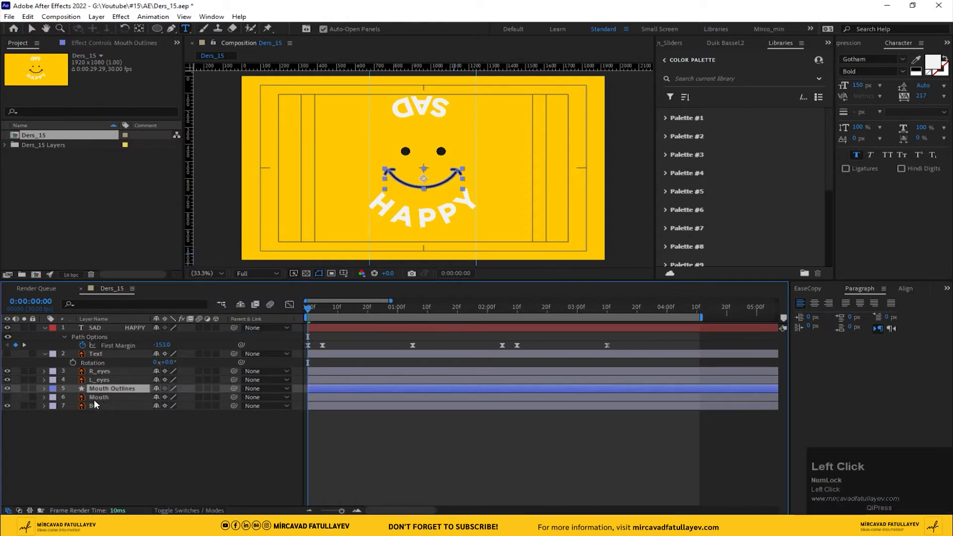
# Step: Duplicate the original Mouth layer, make the copy visible and place it above Mouth Outlines
pyautogui.click(94, 399)
pyautogui.hotkey('ctrl', 'd')
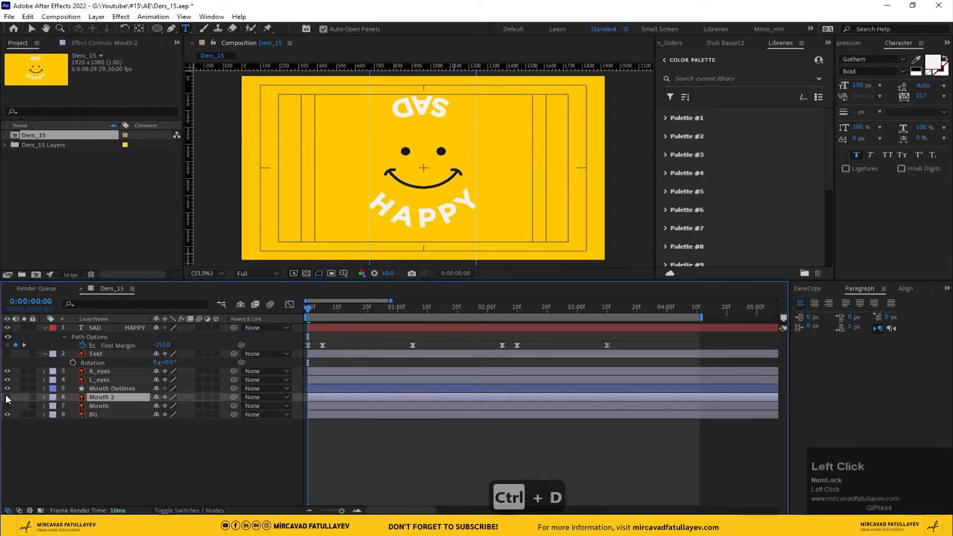
pyautogui.click(7, 397)
pyautogui.moveTo(92, 399); pyautogui.dragTo(94, 387)
# Step: Apply a red Fill effect to the Mouth 2 layer
pyautogui.hotkey('ctrl', 'space')
pyautogui.write('fil')
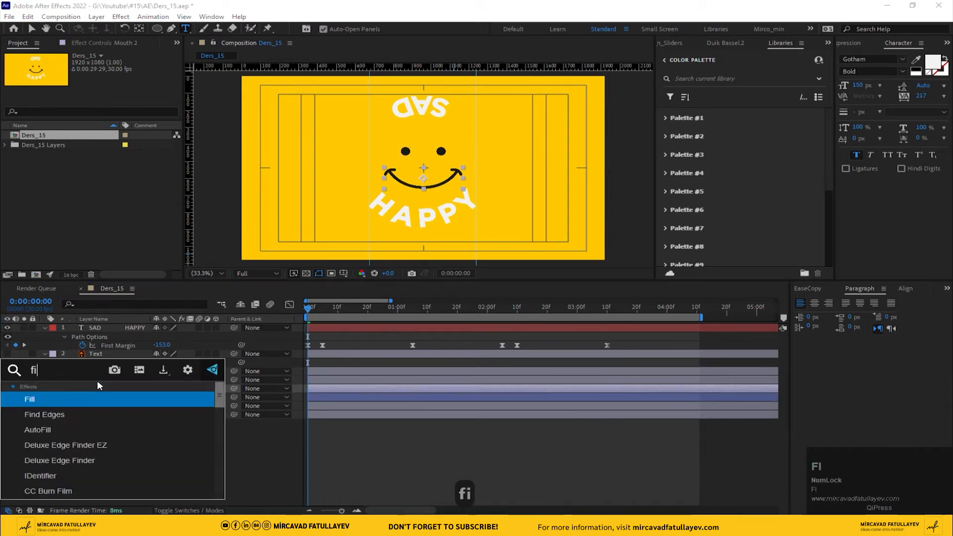
pyautogui.click(64, 403)
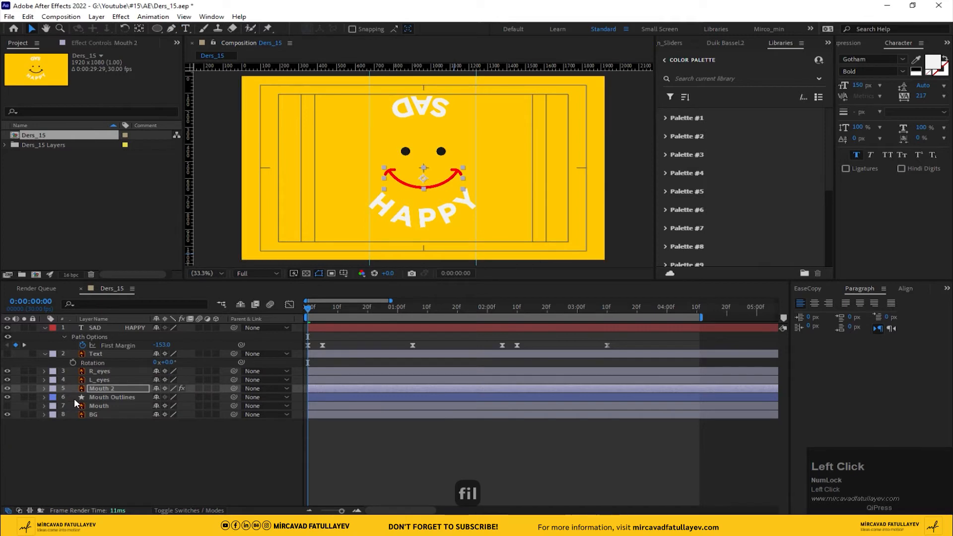
# Step: Flip Mouth 2 vertically and move it down so its arch touches the bottom of the black smile as a sad-mouth guide
pyautogui.rightClick(108, 390)
pyautogui.moveTo(165, 141)
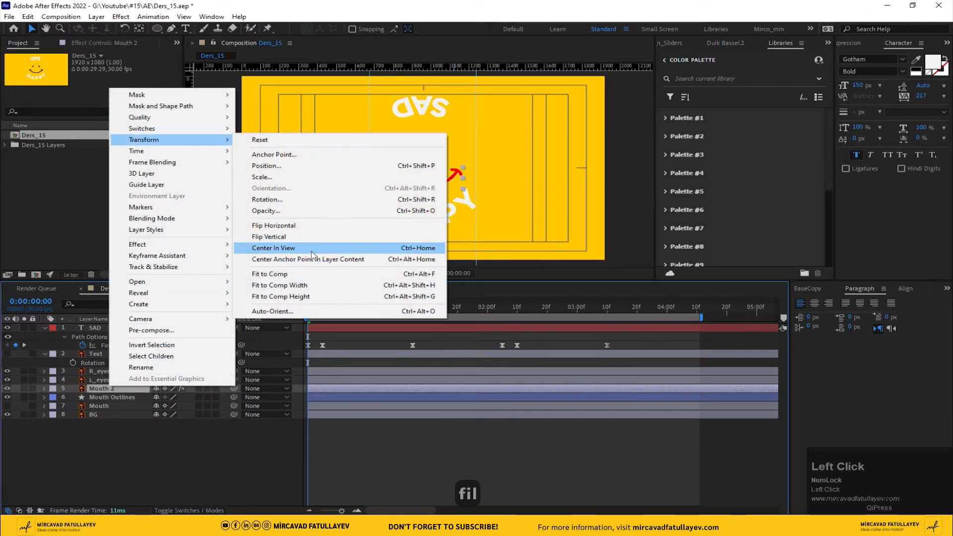
pyautogui.click(300, 237)
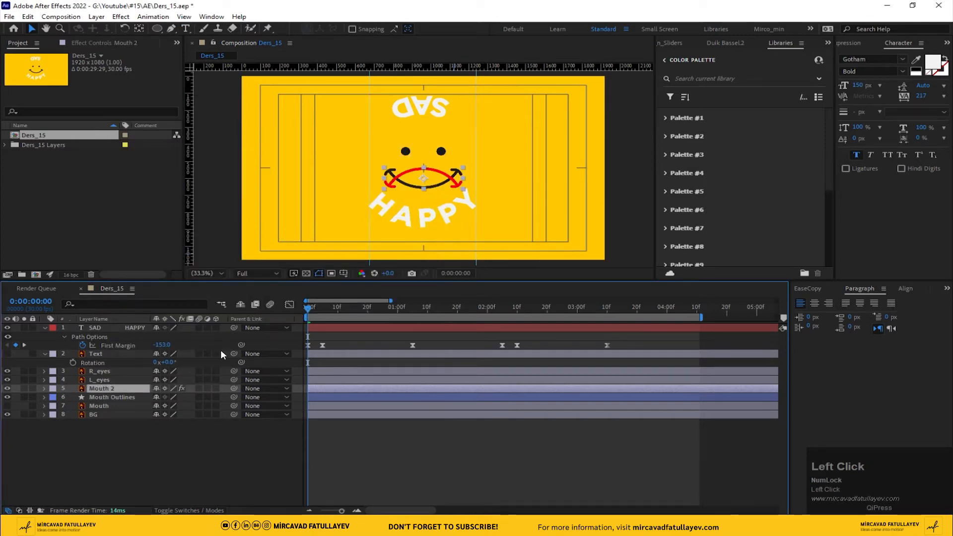
pyautogui.scroll(3, 427, 204)
pyautogui.moveTo(428, 209); pyautogui.dragTo(451, 153)
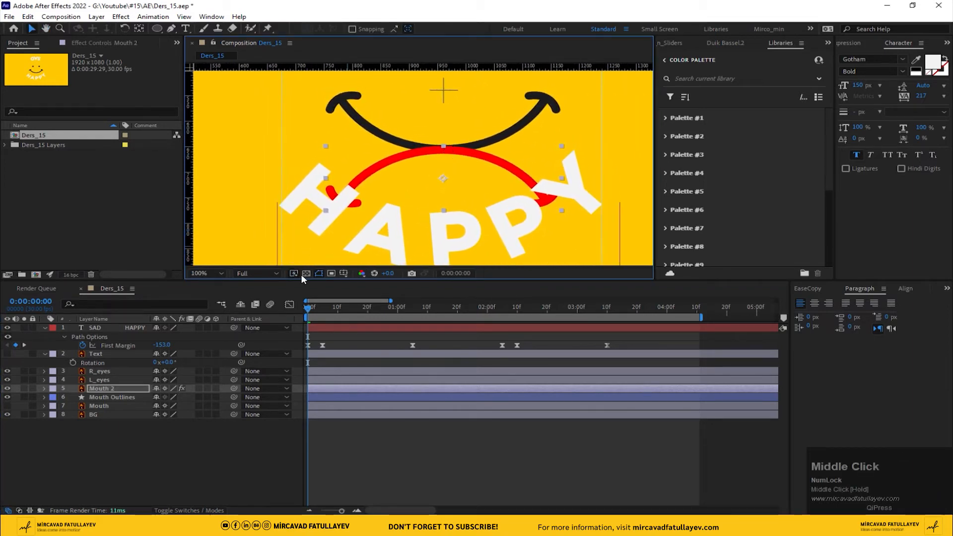
pyautogui.scroll(-2, 430, 198)
pyautogui.moveTo(430, 199); pyautogui.dragTo(430, 213)
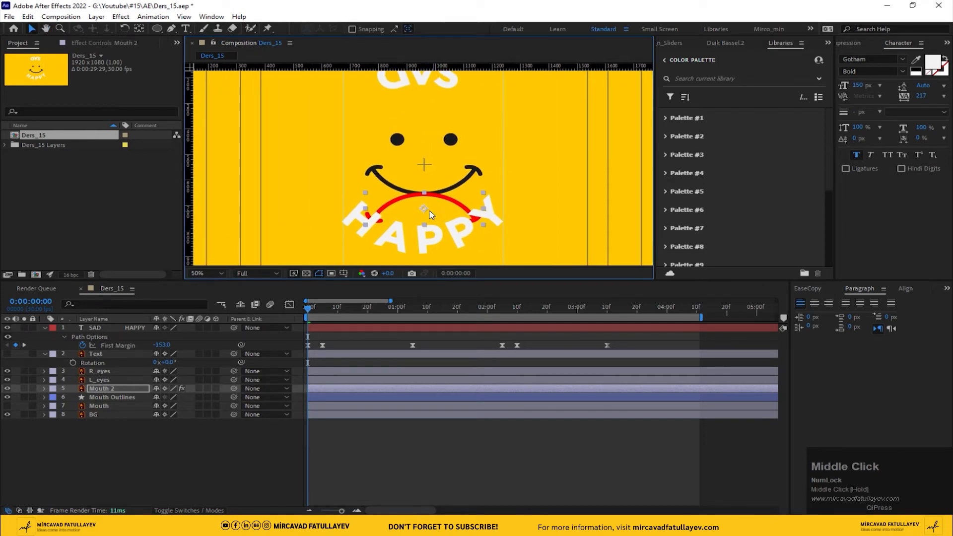
pyautogui.scroll(-2, 402, 228)
# Step: Centre the SAD HAPPY text vertically in the composition and move its anchor point to the middle of the text circle
pyautogui.click(95, 328)
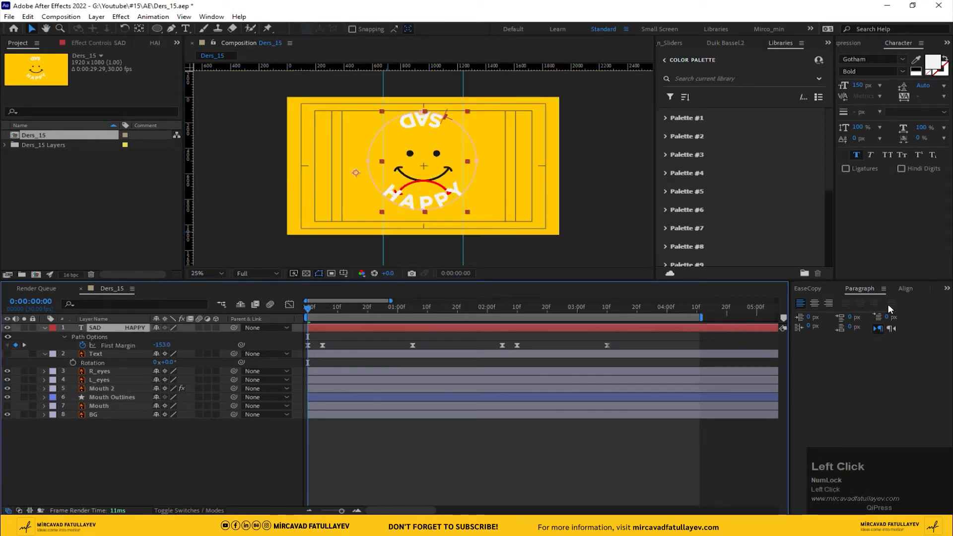
pyautogui.click(906, 288)
pyautogui.click(879, 314)
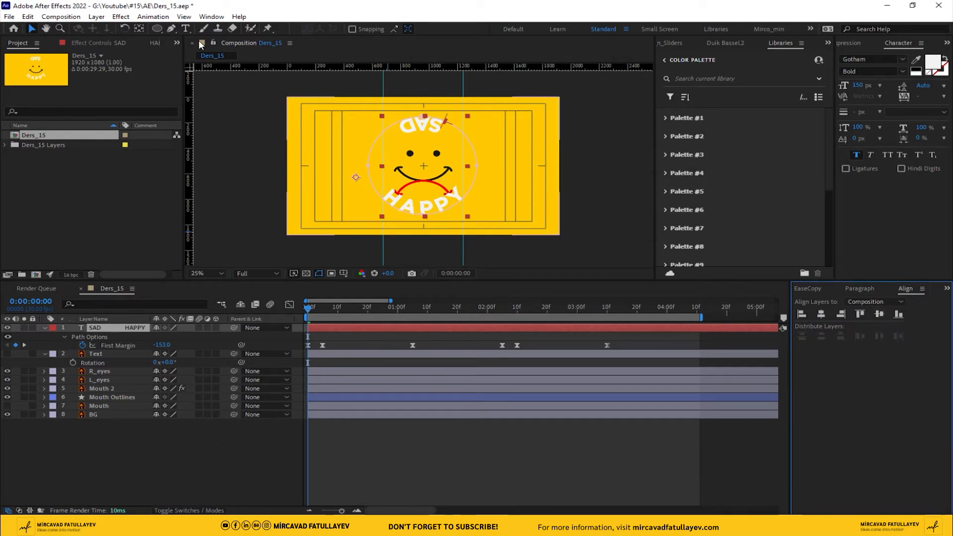
pyautogui.click(139, 28)
pyautogui.moveTo(356, 178); pyautogui.dragTo(425, 167)
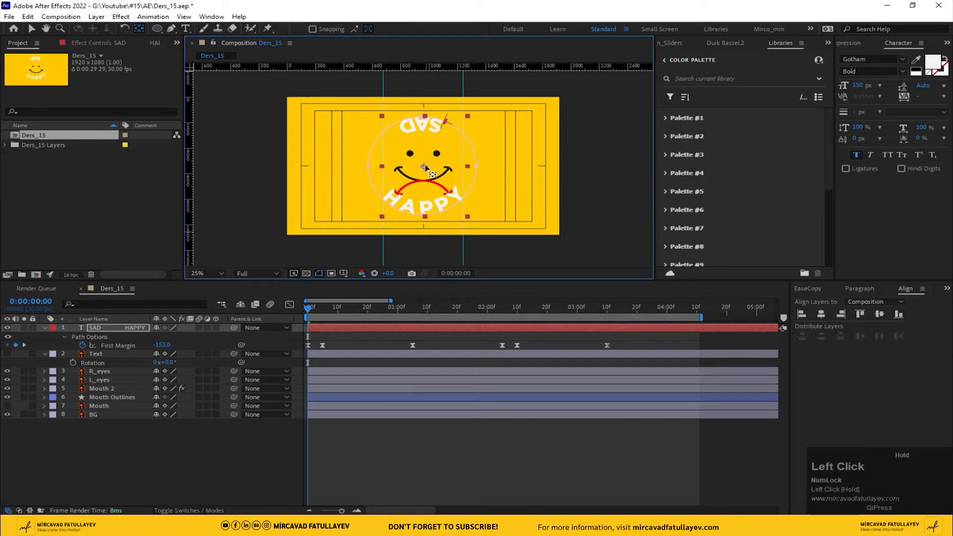
pyautogui.click(882, 315)
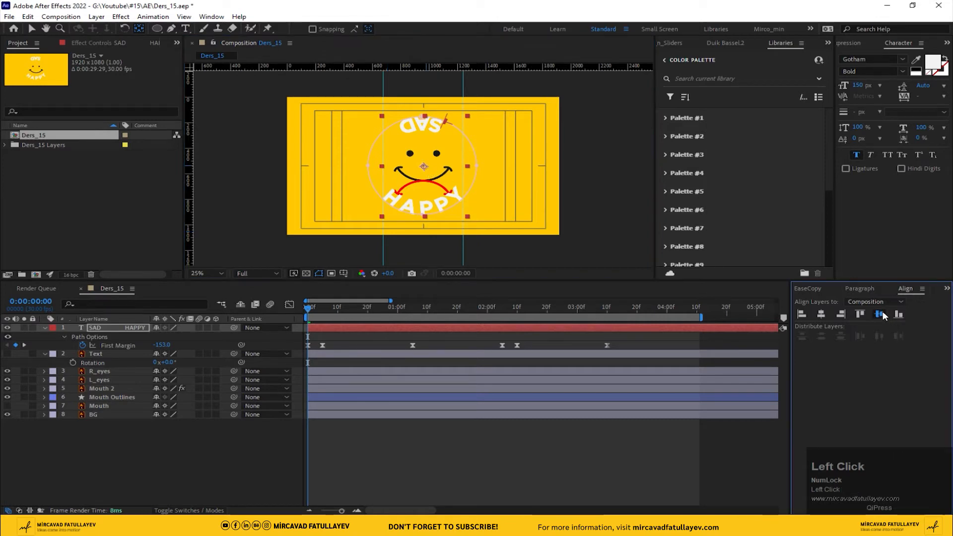
# Step: Add Path keyframes at 0:00:00:00 to Group 1, Group 2 and Group 3 of the Mouth Outlines layer
pyautogui.click(152, 436)
pyautogui.click(111, 397)
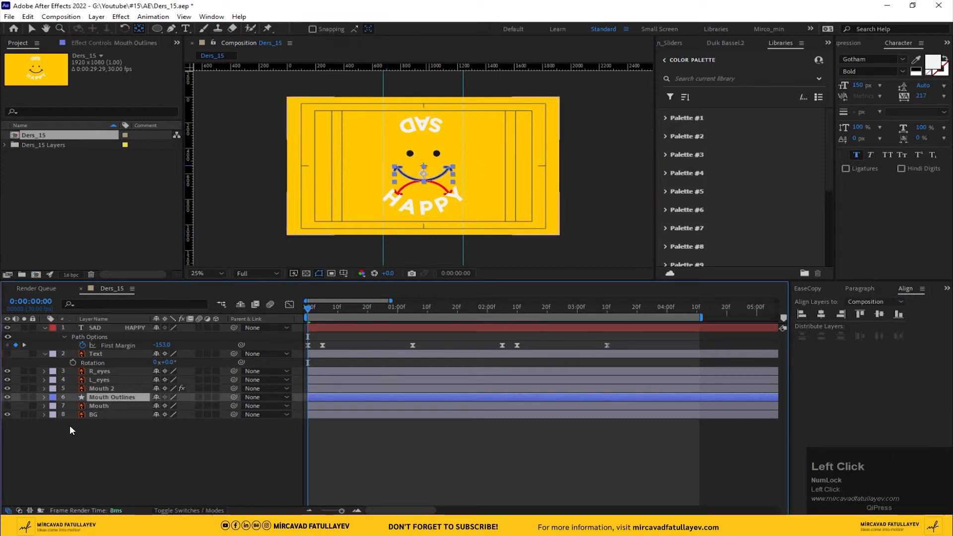
pyautogui.click(45, 397)
pyautogui.click(53, 406)
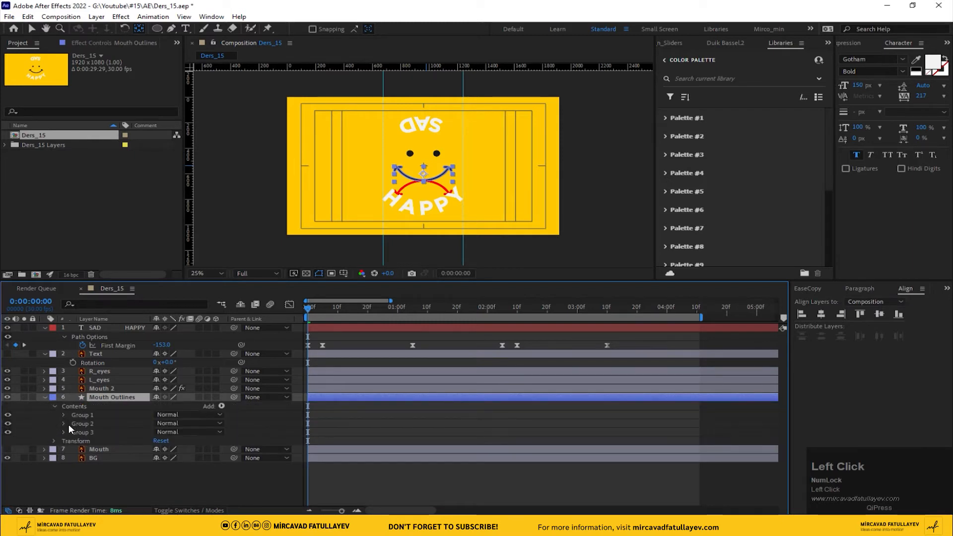
pyautogui.click(64, 415)
pyautogui.click(74, 423)
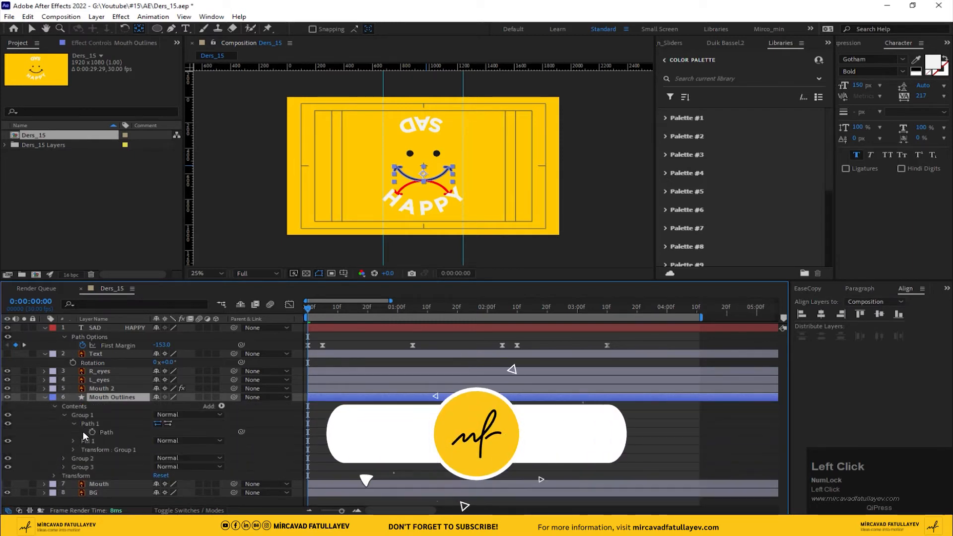
pyautogui.click(63, 458)
pyautogui.click(74, 467)
pyautogui.scroll(-1, 87, 471)
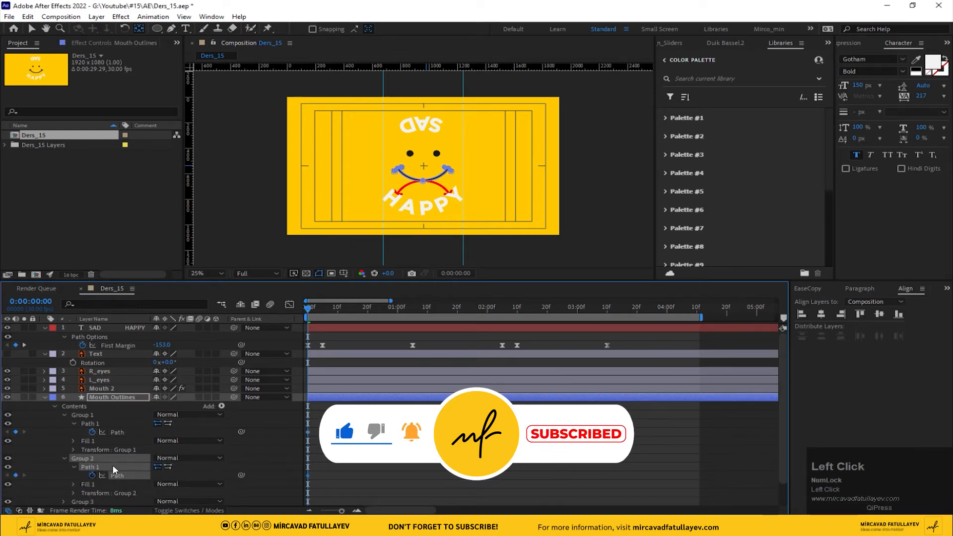
pyautogui.click(64, 476)
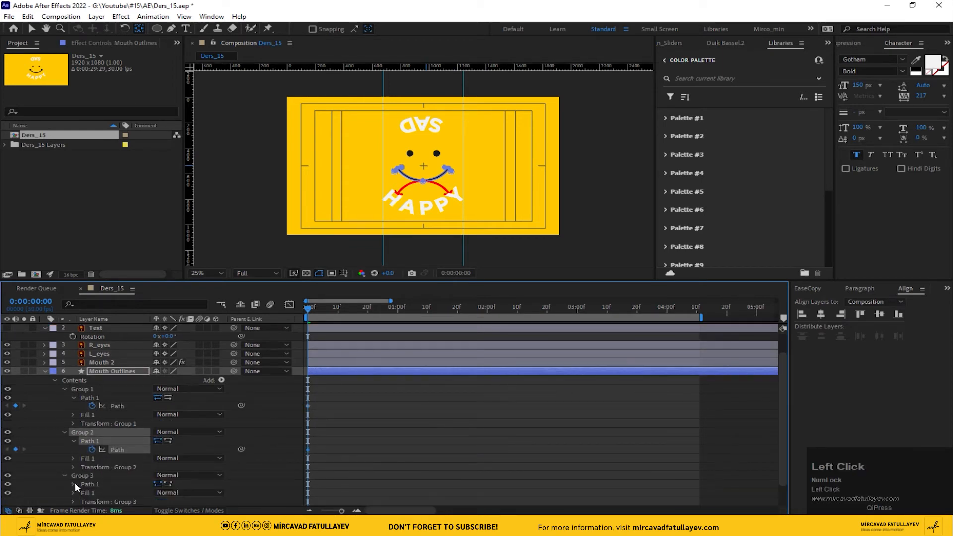
pyautogui.click(74, 484)
pyautogui.click(92, 492)
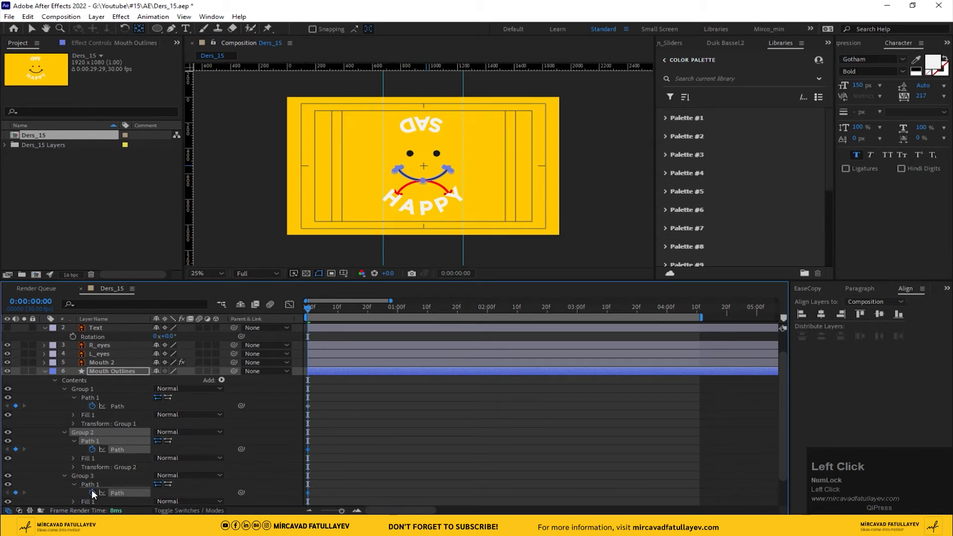
# Step: Show only the keyframed properties of Mouth Outlines and shift its three Path keyframes to 0:00:00:05
pyautogui.click(110, 372)
pyautogui.press('u')
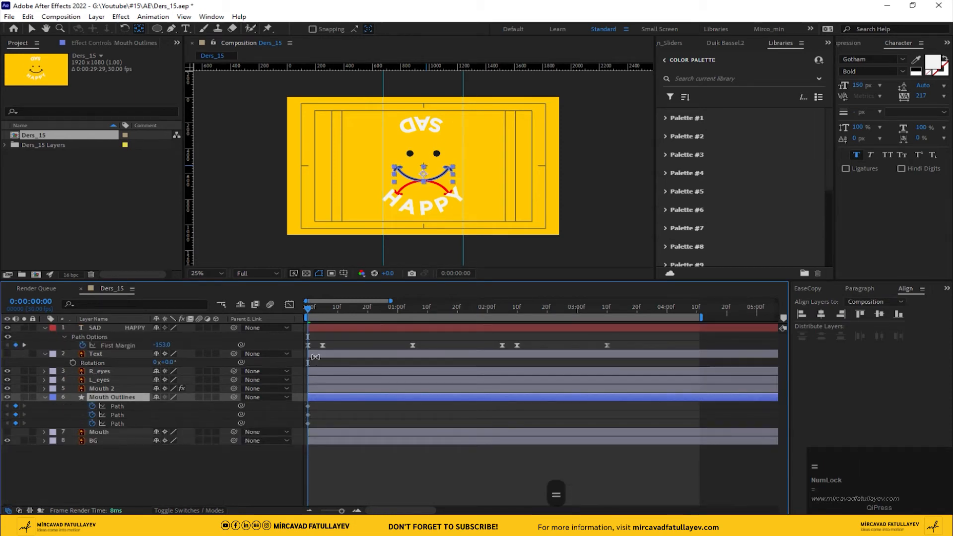
pyautogui.press('=')
pyautogui.click(338, 306)
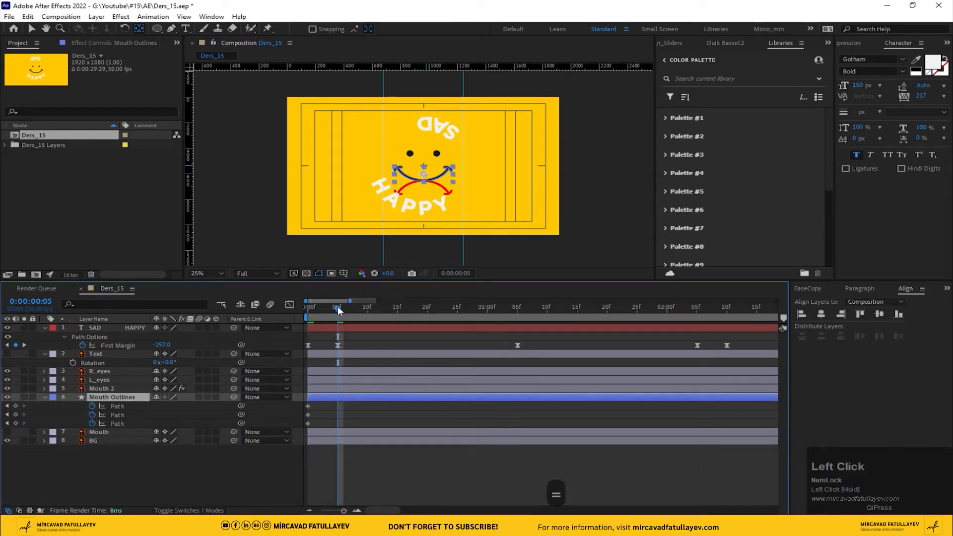
pyautogui.press('v')
pyautogui.moveTo(317, 405); pyautogui.dragTo(340, 408)
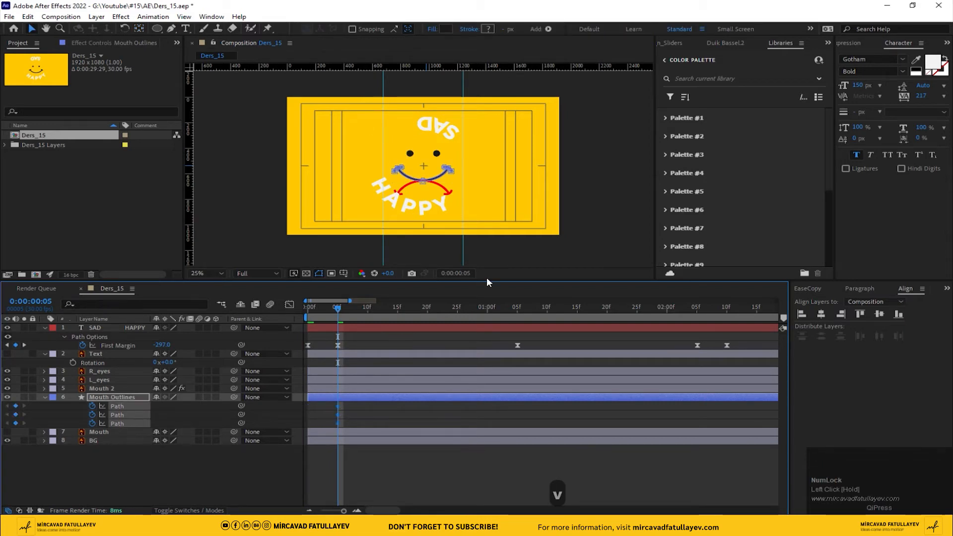
# Step: At 0:00:01:05, flip the three selected Mouth Outlines paths vertically to turn the smile into a frown
pyautogui.scroll(2, 470, 204)
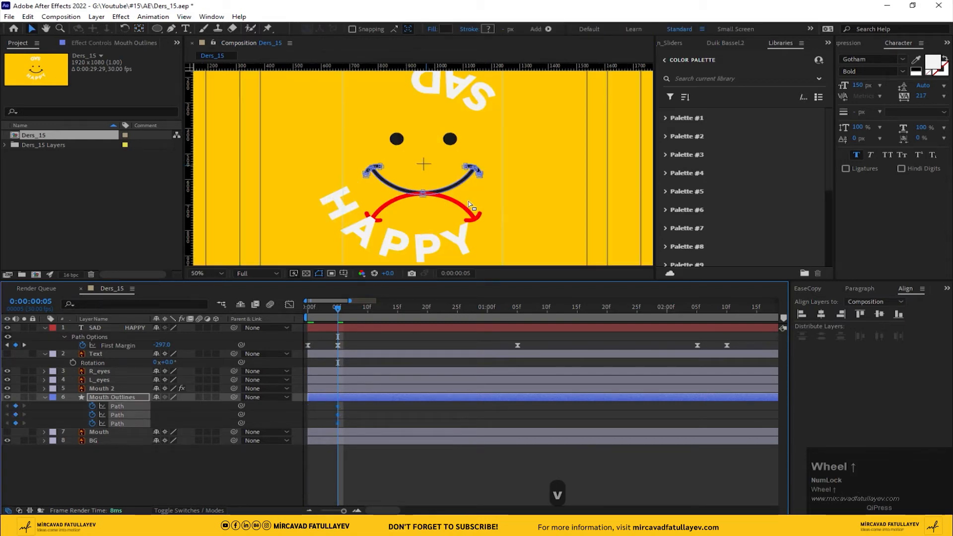
pyautogui.click(516, 310)
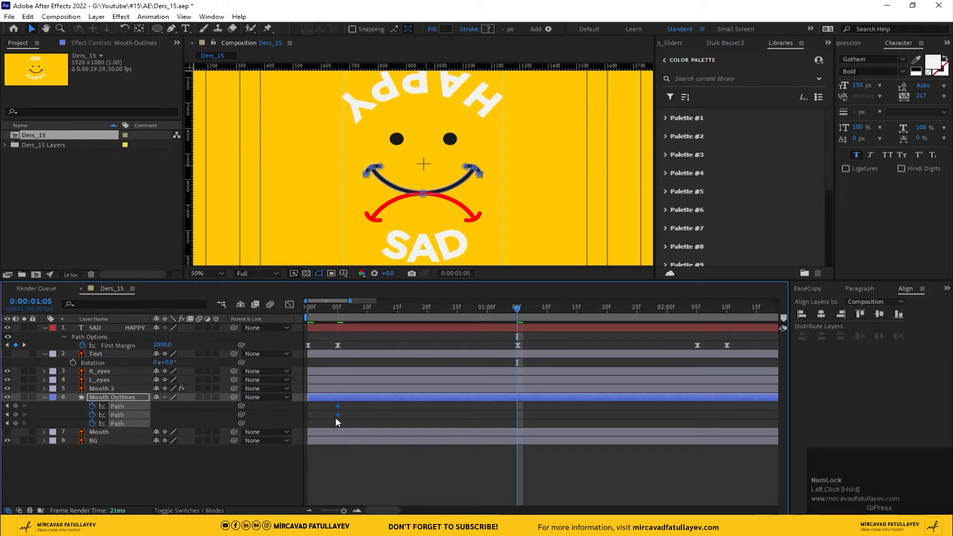
pyautogui.moveTo(466, 168); pyautogui.dragTo(467, 168)
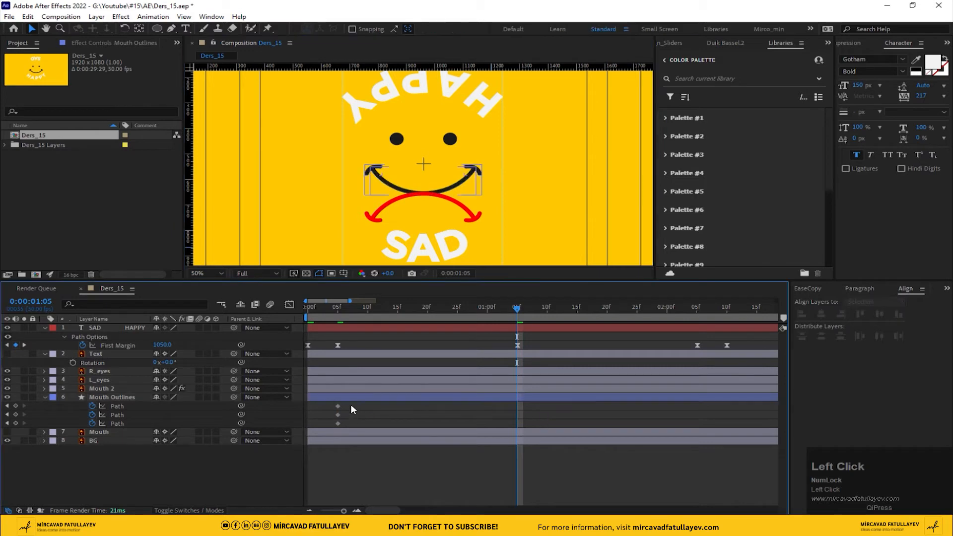
pyautogui.moveTo(351, 406); pyautogui.dragTo(331, 432)
pyautogui.click(422, 194)
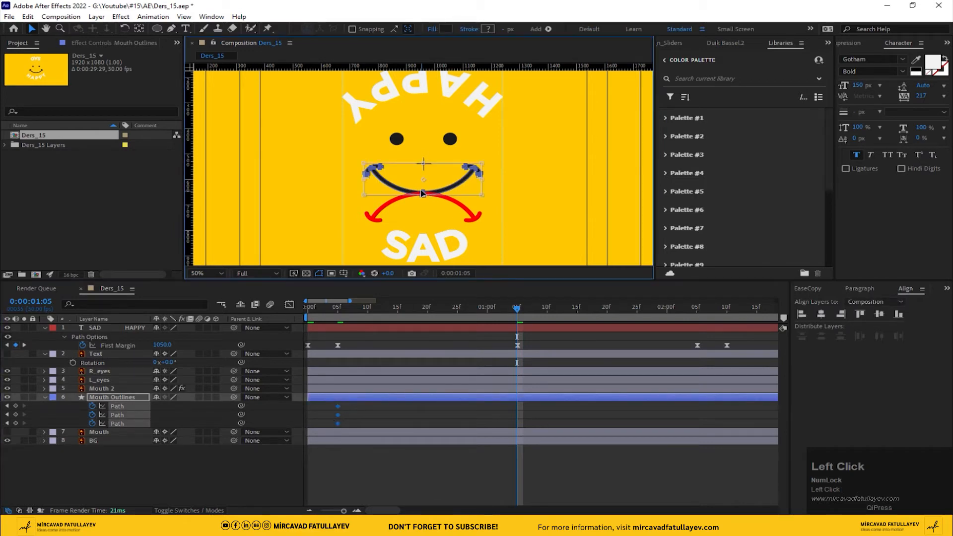
pyautogui.moveTo(421, 162); pyautogui.dragTo(419, 60)
# Step: Move the flipped Mouth Outlines paths up and adjust their height so they match the red frown guide at 0:00:01:05
pyautogui.scroll(2, 421, 228)
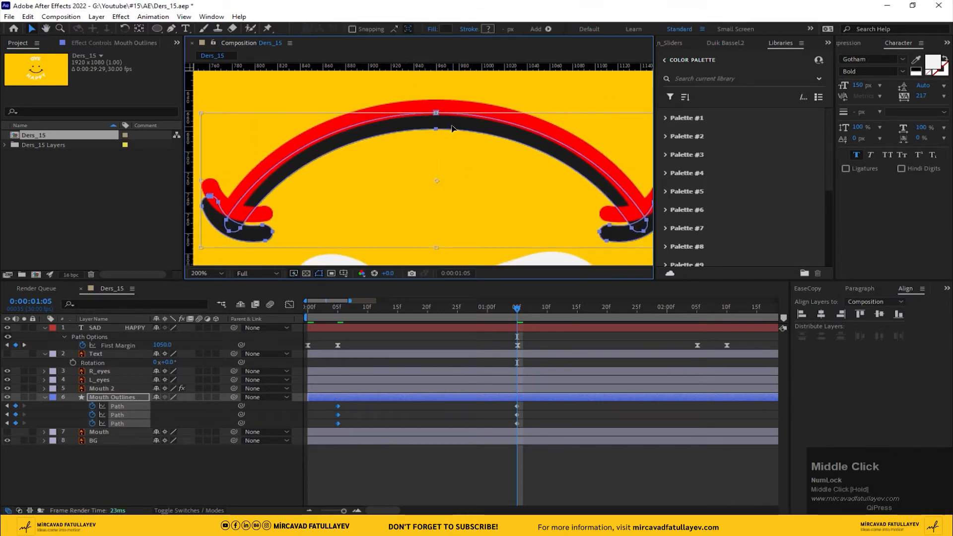
pyautogui.moveTo(452, 129); pyautogui.dragTo(455, 114)
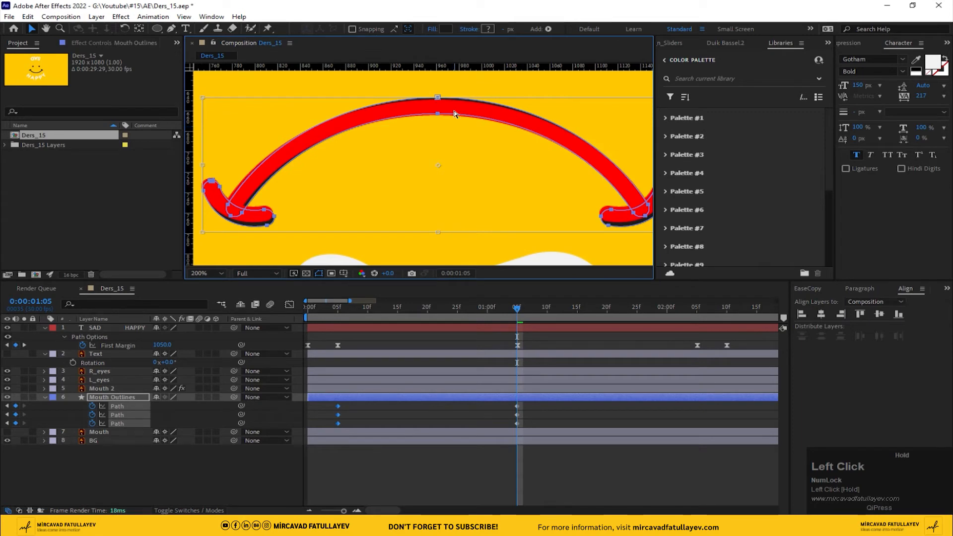
pyautogui.hotkey('ctrl', 'z')
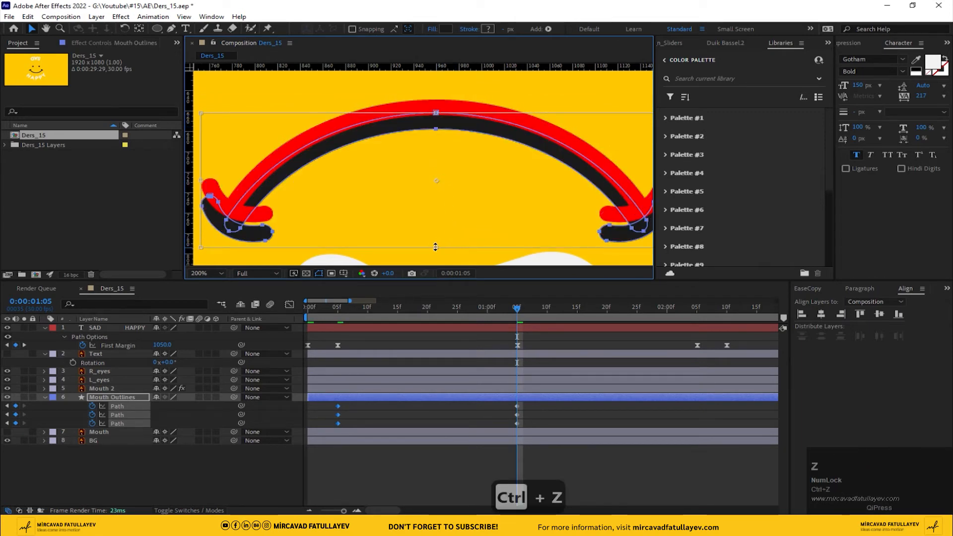
pyautogui.moveTo(436, 248); pyautogui.dragTo(436, 251)
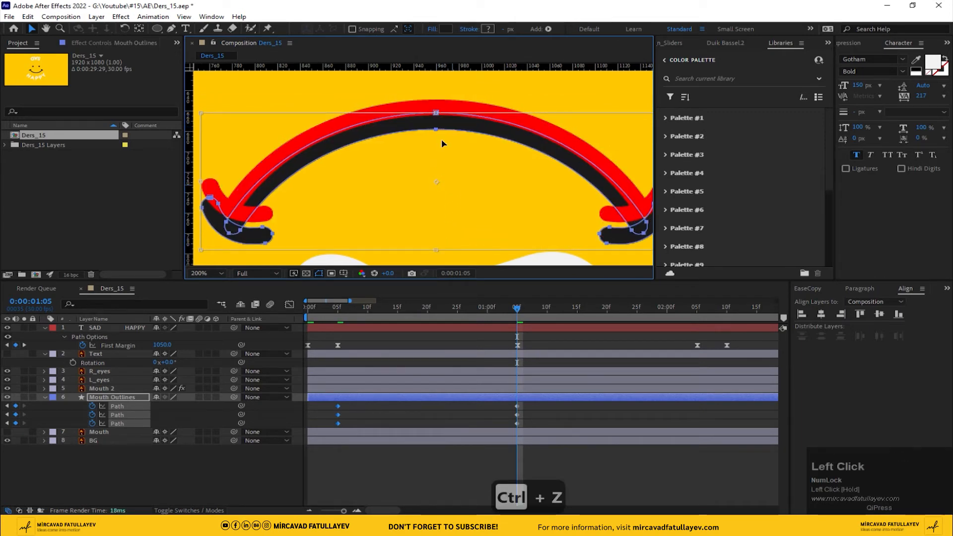
pyautogui.moveTo(444, 124); pyautogui.dragTo(445, 109)
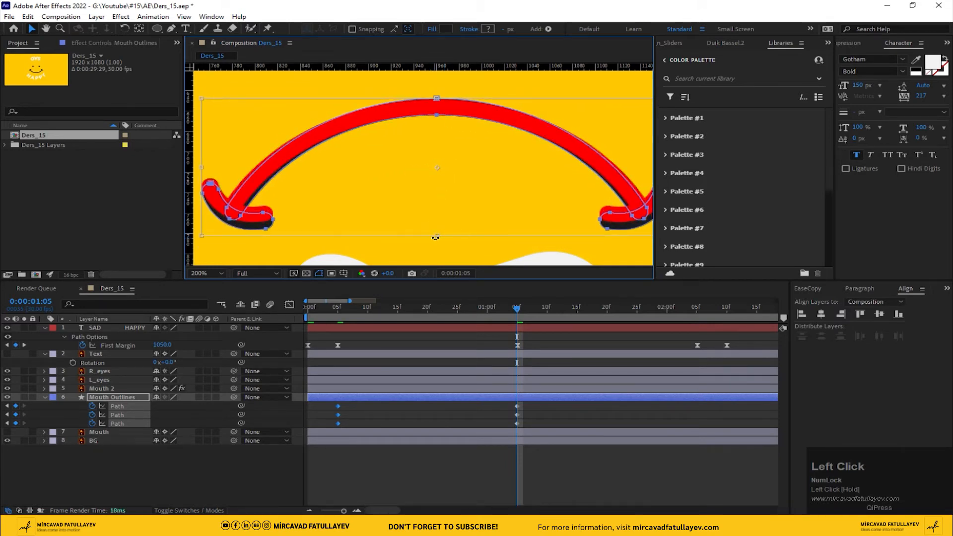
pyautogui.moveTo(438, 234); pyautogui.dragTo(437, 230)
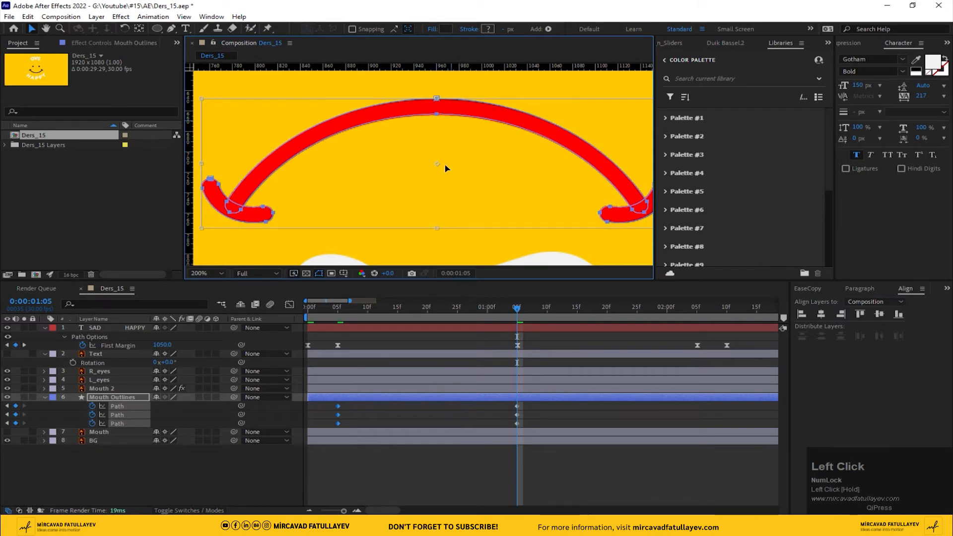
pyautogui.click(548, 399)
pyautogui.moveTo(501, 307); pyautogui.dragTo(520, 313)
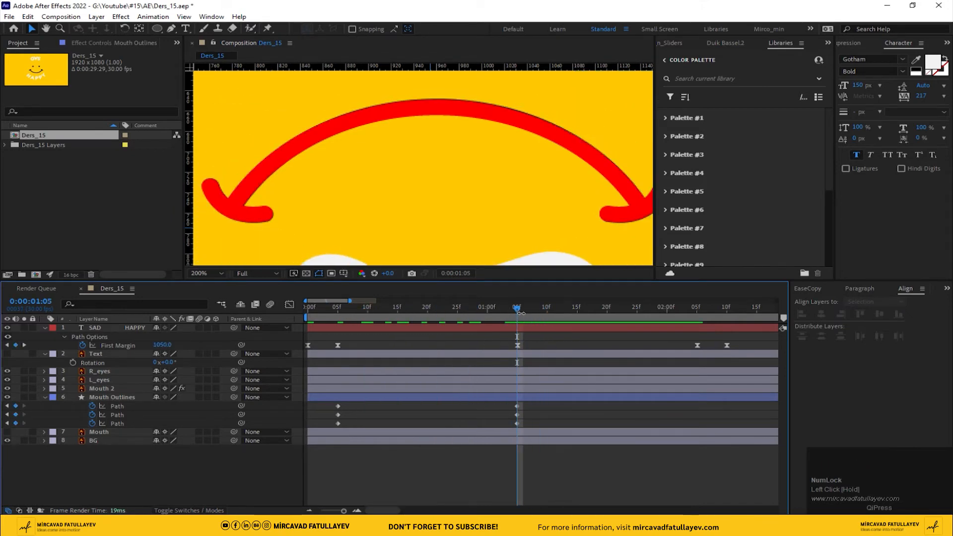
# Step: Add keyframes at 0:00:02:10 to all three Path properties of Mouth Outlines to hold the frown
pyautogui.press('-')
pyautogui.press('-')
pyautogui.moveTo(460, 308); pyautogui.dragTo(467, 309)
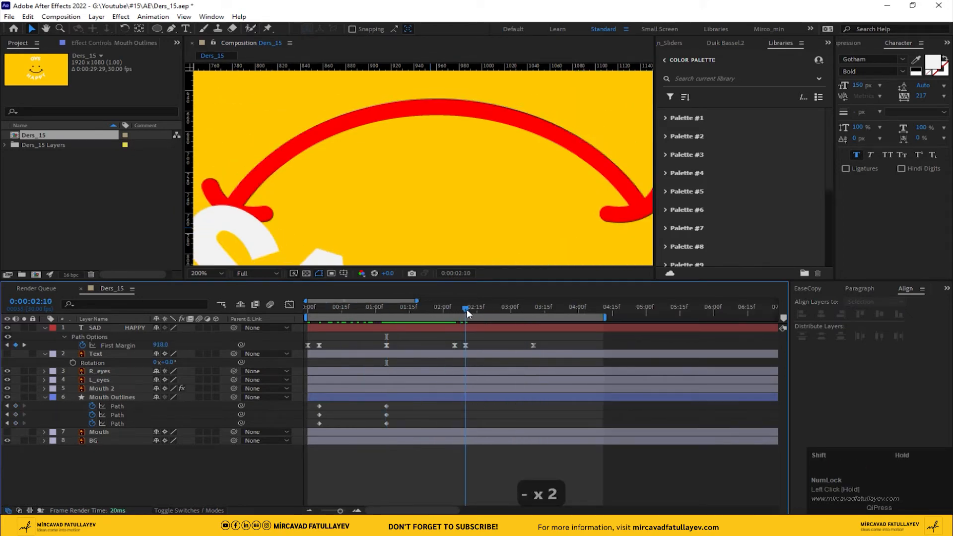
pyautogui.click(16, 406)
pyautogui.click(15, 415)
pyautogui.click(15, 424)
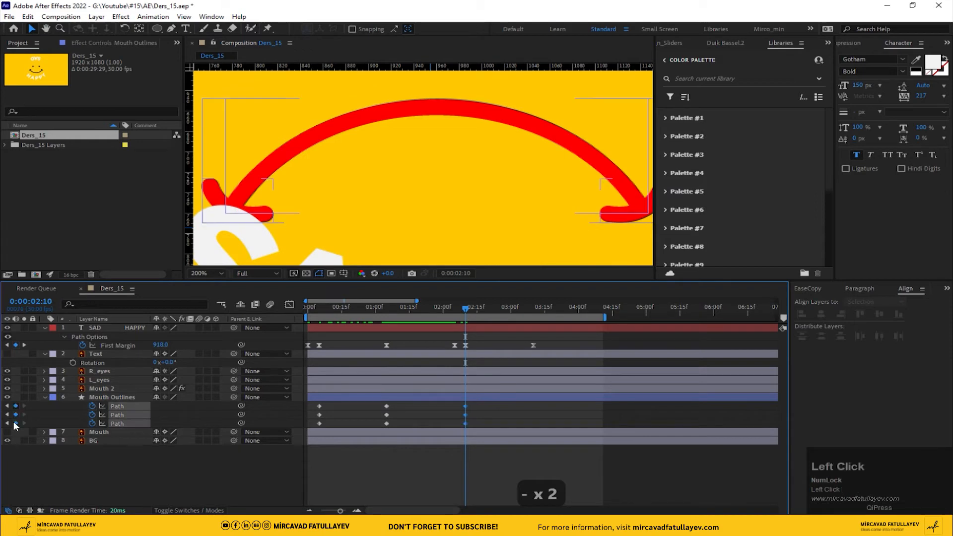
# Step: Copy the three smile Path keyframes from 0:00:00:05 and paste them at 0:00:03:10
pyautogui.click(533, 309)
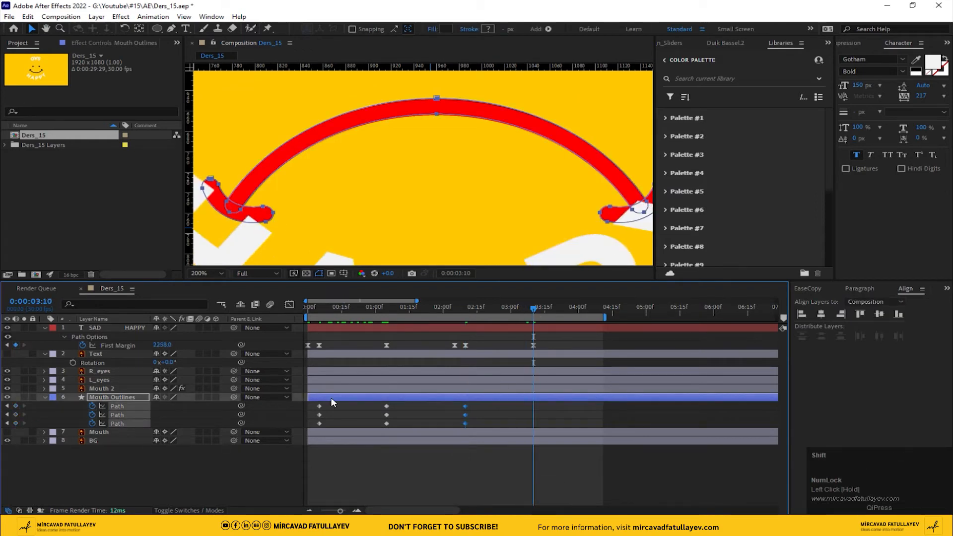
pyautogui.moveTo(331, 404); pyautogui.dragTo(311, 420)
pyautogui.hotkey('ctrl', 'c')
pyautogui.hotkey('ctrl', 'v')
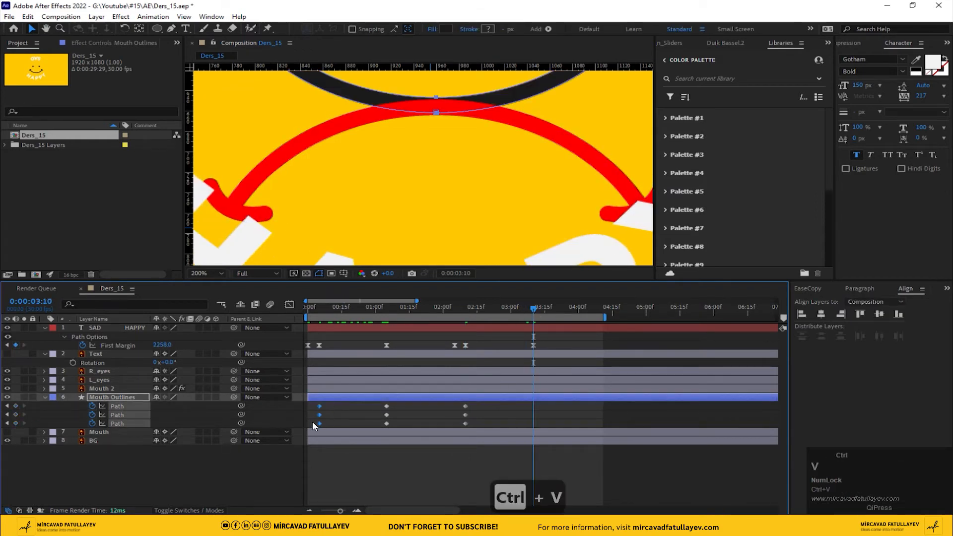
# Step: Hide the Mouth 2 guide layer and move it below Mouth Outlines in the layer stack
pyautogui.click(97, 388)
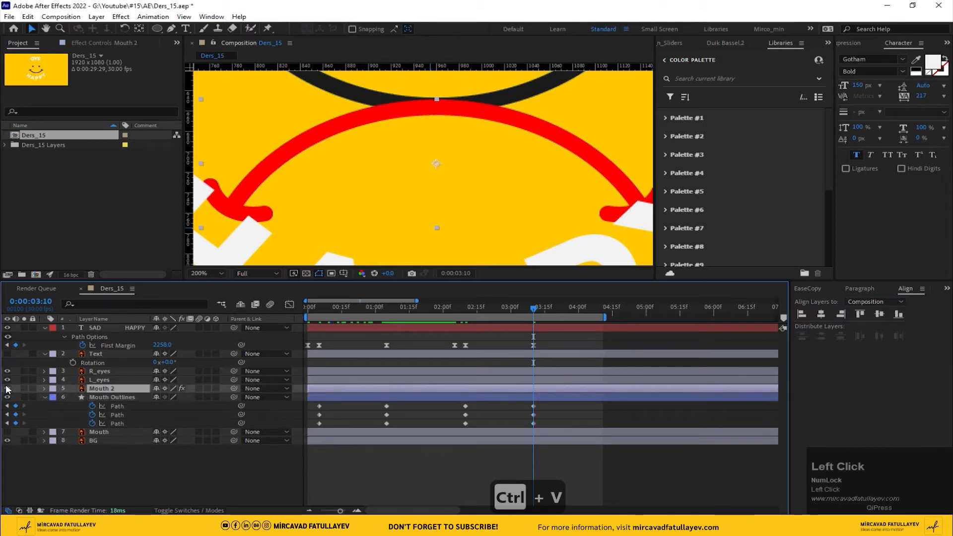
pyautogui.click(7, 388)
pyautogui.moveTo(108, 392); pyautogui.dragTo(101, 426)
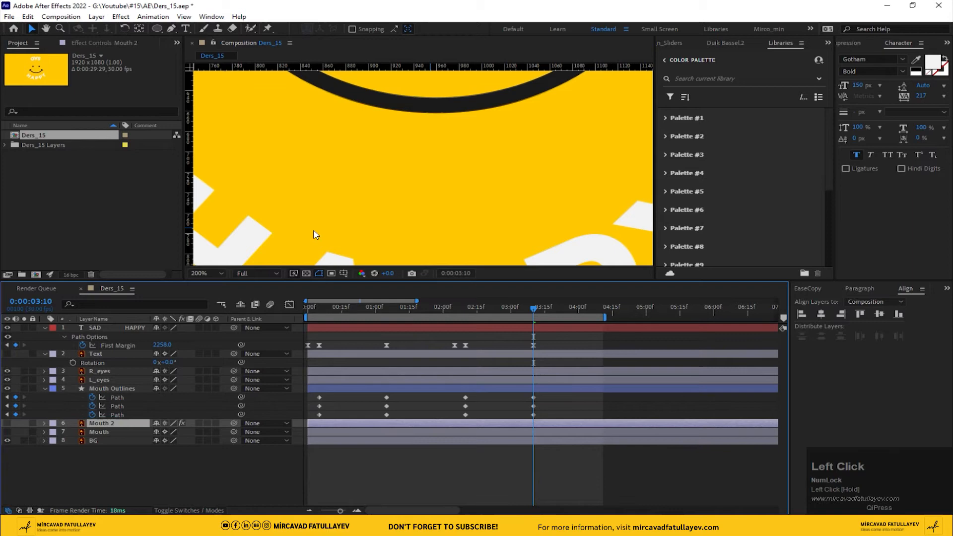
# Step: Apply Easy Ease to all Path keyframes of the Mouth Outlines layer
pyautogui.click(207, 272)
pyautogui.click(208, 386)
pyautogui.moveTo(555, 395); pyautogui.dragTo(310, 415)
pyautogui.press('F9')
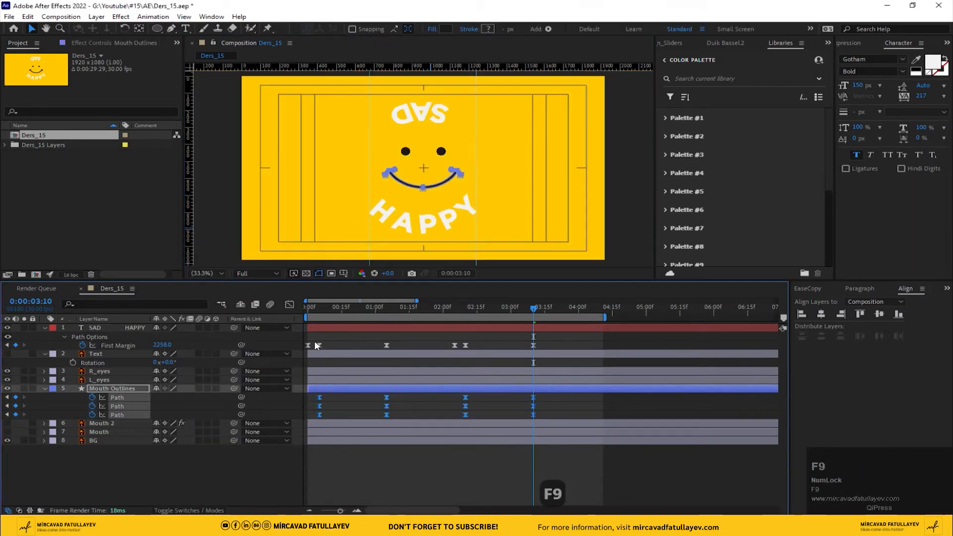
# Step: In the speed graph, lengthen the ease handles between the 0:00:02:10 and 0:00:03:10 Path keyframes to form a sharp central peak
pyautogui.click(290, 305)
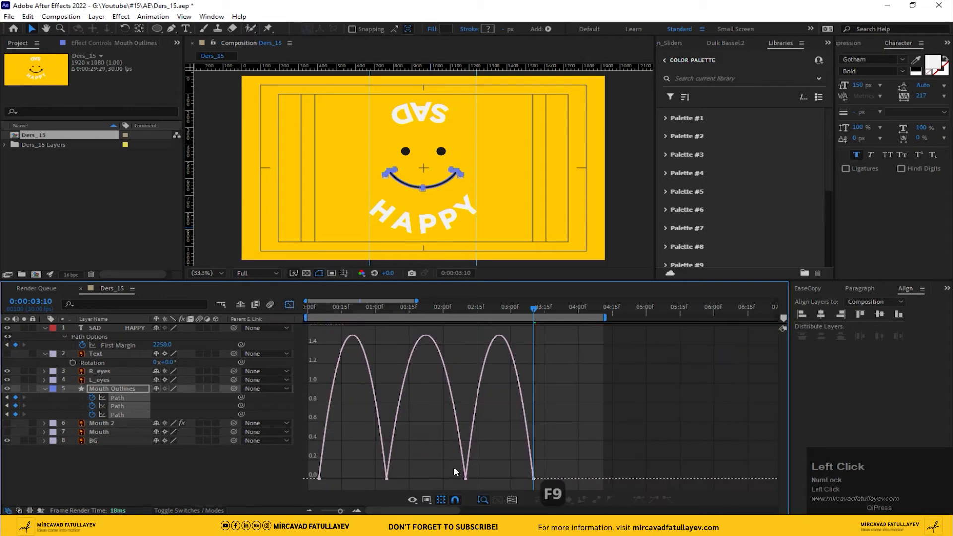
pyautogui.moveTo(540, 476); pyautogui.dragTo(431, 471)
pyautogui.press('=')
pyautogui.press('=')
pyautogui.press('-')
pyautogui.click(399, 475)
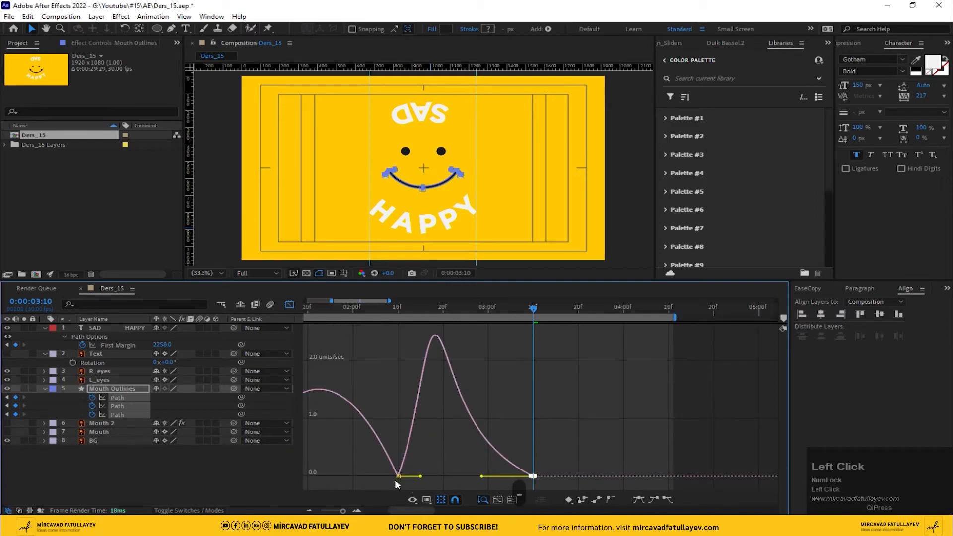
pyautogui.click(416, 474)
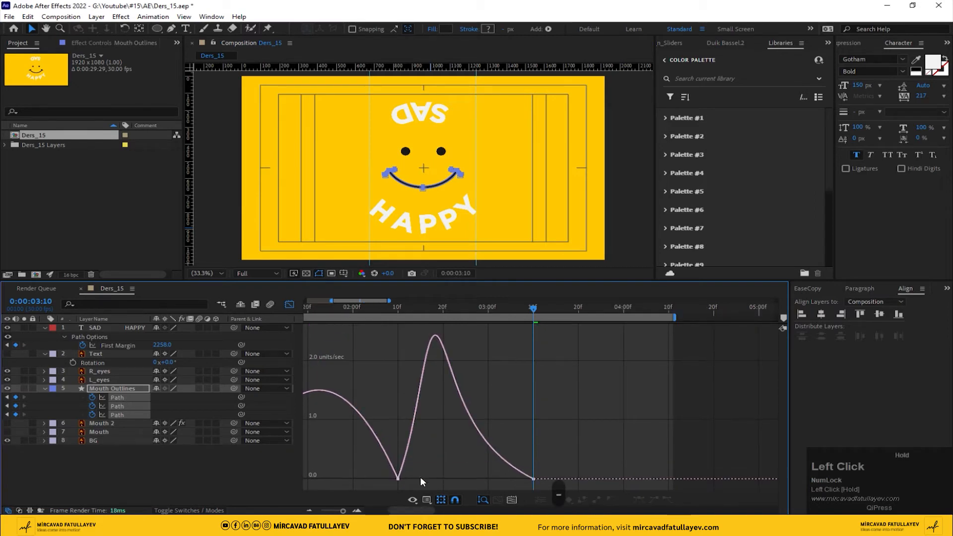
pyautogui.moveTo(385, 472); pyautogui.dragTo(430, 485)
pyautogui.moveTo(421, 477); pyautogui.dragTo(458, 473)
pyautogui.press('-')
pyautogui.press('-')
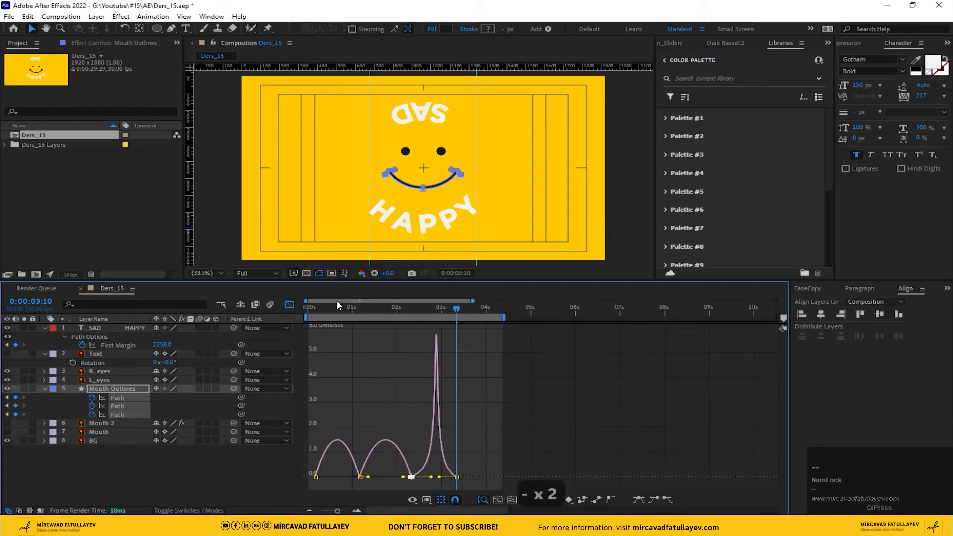
# Step: Shape the Path speed curve between 0:00:00:05 and 0:00:01:05 into a sharp central peak and return to the layer bar view
pyautogui.click(309, 307)
pyautogui.press('=')
pyautogui.press('=')
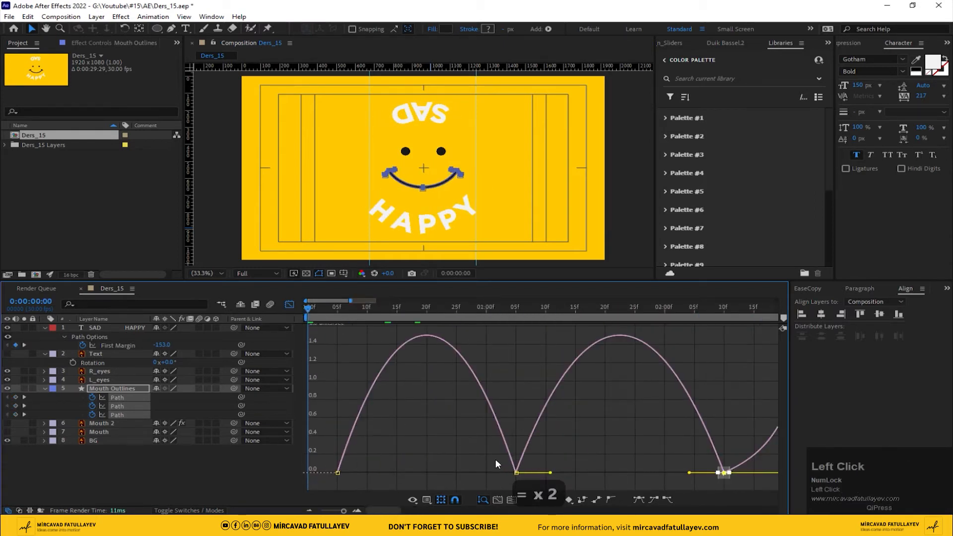
pyautogui.moveTo(496, 461)
pyautogui.mouseDown()
pyautogui.moveTo(520, 477)
pyautogui.moveTo(398, 479)
pyautogui.moveTo(407, 476)
pyautogui.mouseUp()
pyautogui.hotkey('ctrl', 'z')
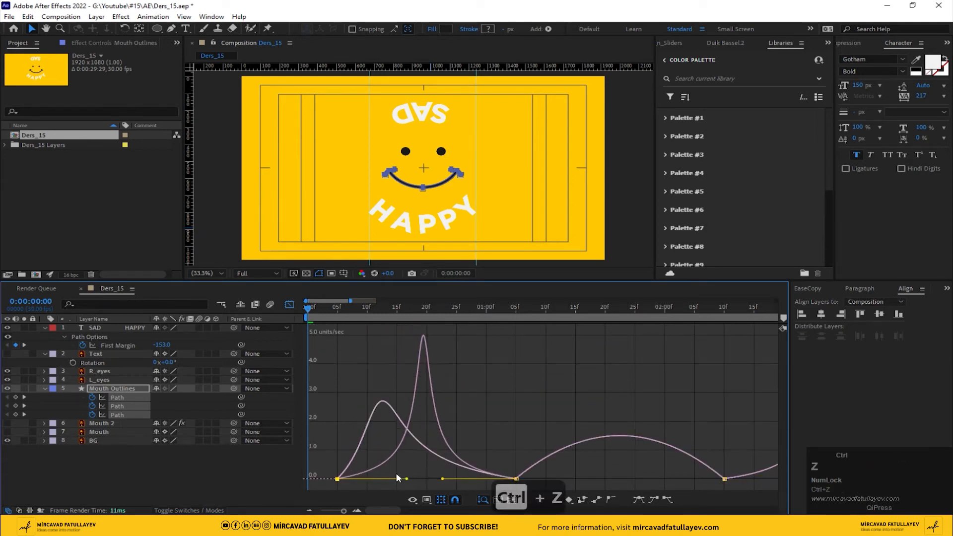
pyautogui.moveTo(318, 461)
pyautogui.mouseDown()
pyautogui.moveTo(363, 487)
pyautogui.moveTo(410, 476)
pyautogui.mouseUp()
pyautogui.click(289, 304)
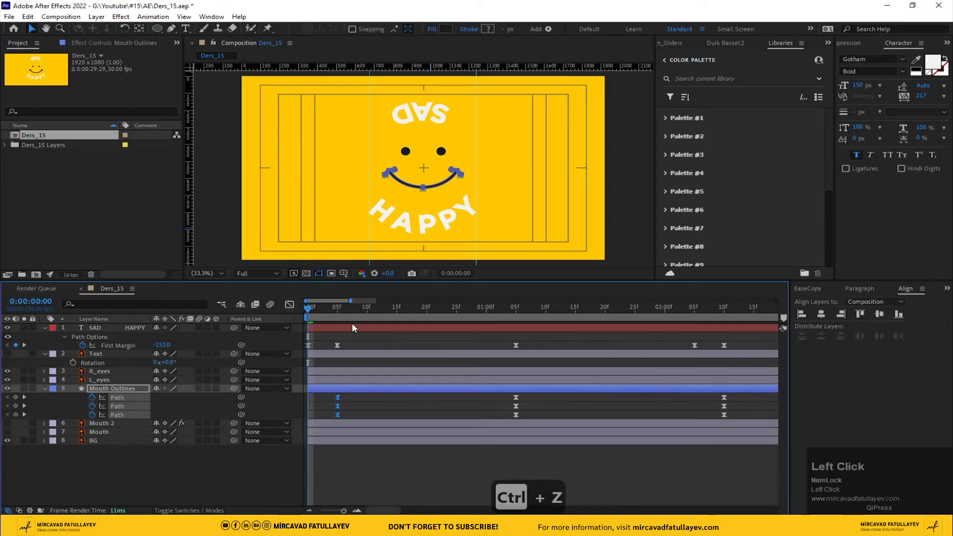
# Step: Preview the animation and move the first set of mouth Path keyframes to 0:00:00:25, ten frames before the frown keyframes
pyautogui.press('space')
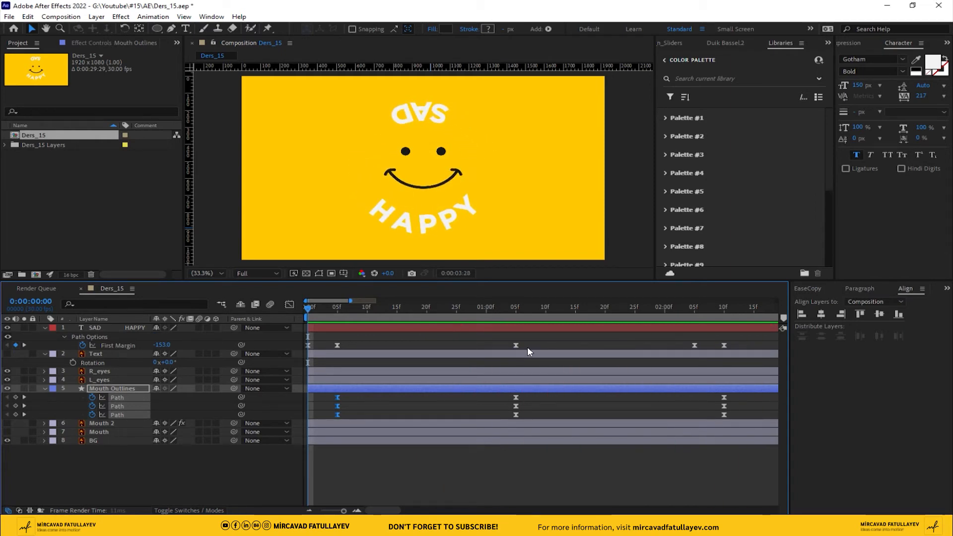
pyautogui.moveTo(382, 304); pyautogui.dragTo(513, 326)
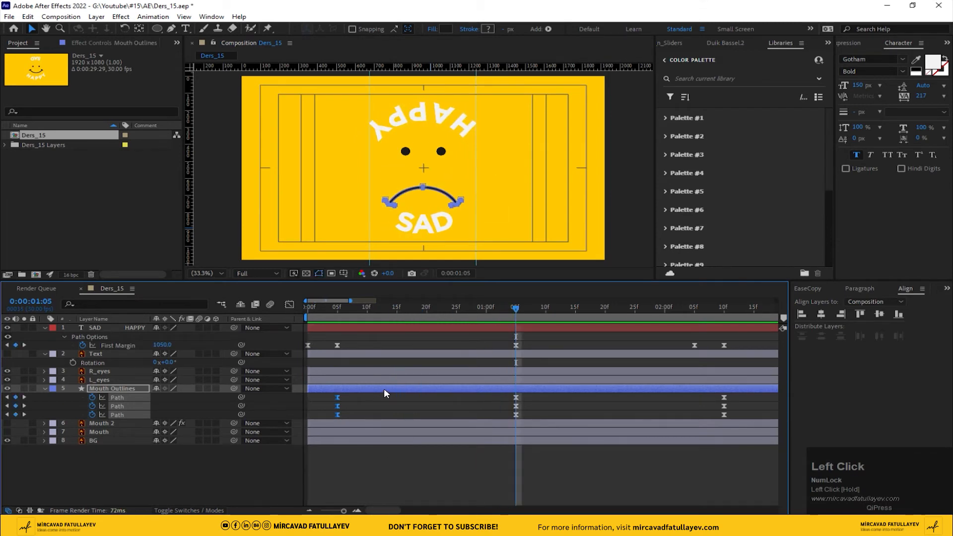
pyautogui.hotkey('shift', 'pageup')
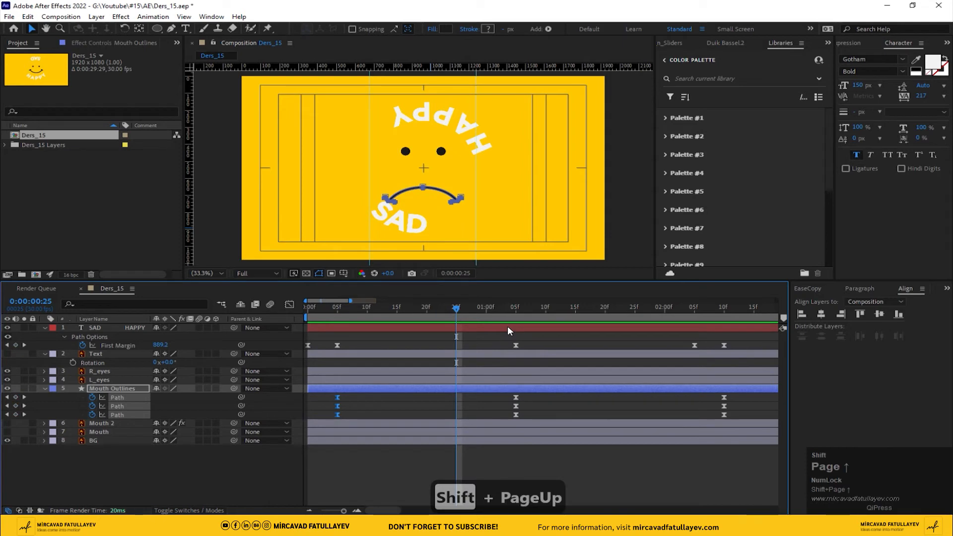
pyautogui.moveTo(369, 399); pyautogui.dragTo(458, 423)
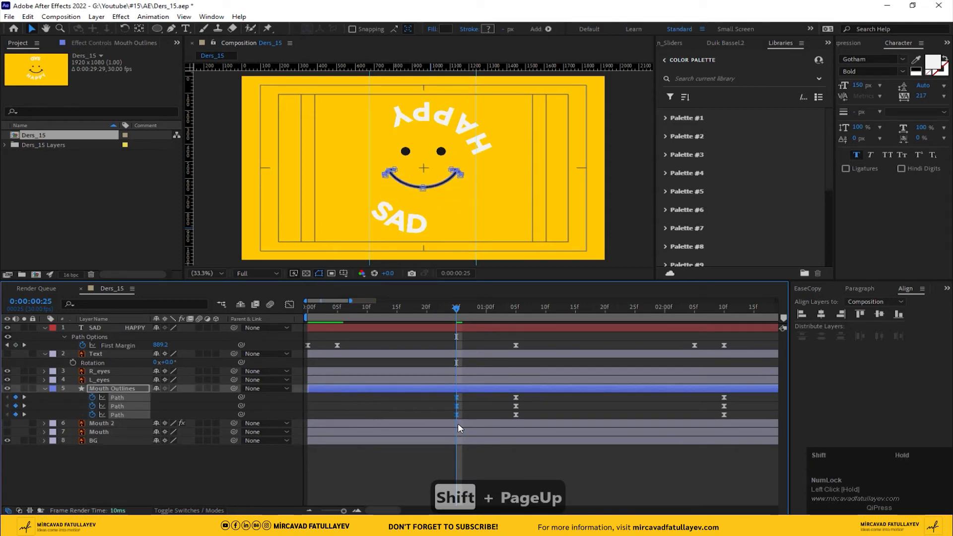
# Step: Move the three Path keyframes at 0:00:02:10 to 0:00:03:00, ten frames before the final smile keyframes
pyautogui.click(723, 307)
pyautogui.press('-')
pyautogui.press('-')
pyautogui.press('-')
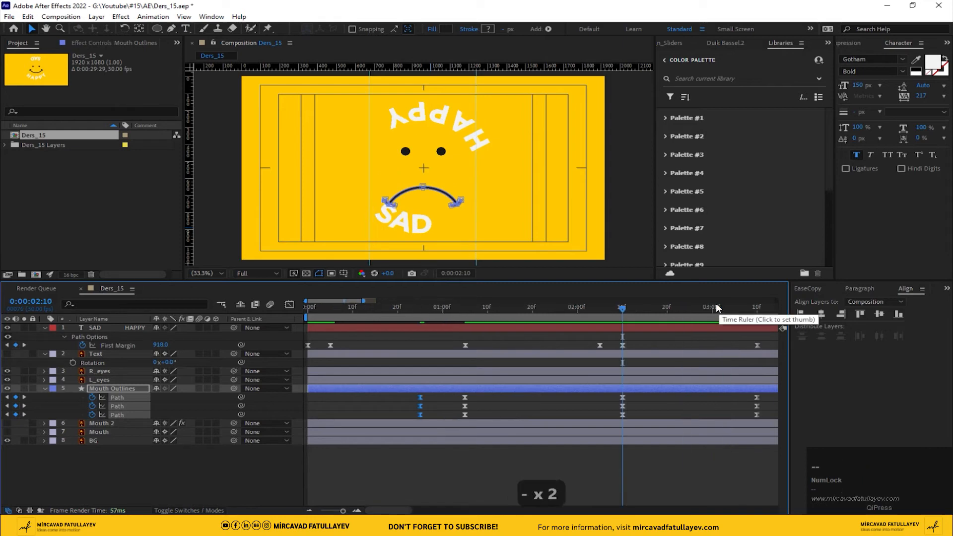
pyautogui.keyDown('shift'); pyautogui.click(648, 307); pyautogui.keyUp('shift')
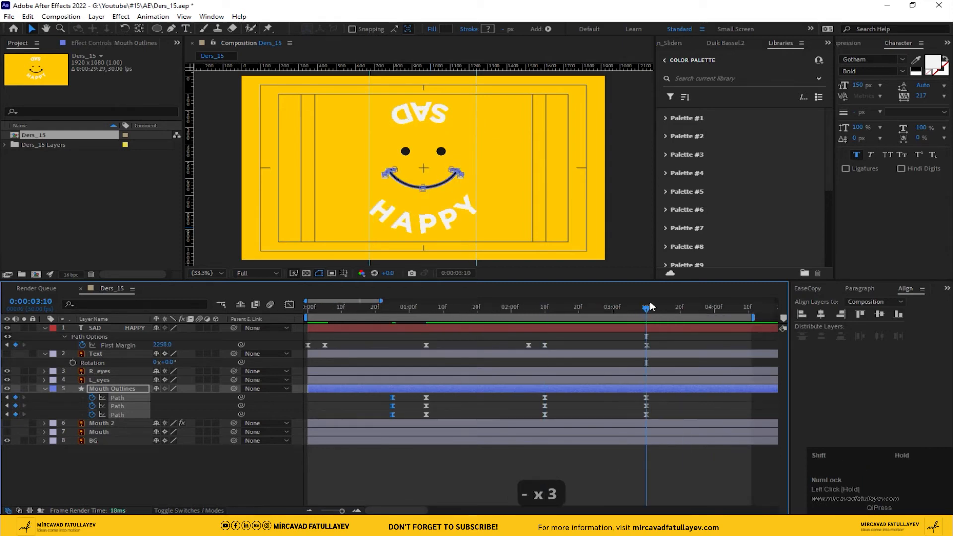
pyautogui.hotkey('shift', 'pageup')
pyautogui.moveTo(536, 394); pyautogui.dragTo(602, 416)
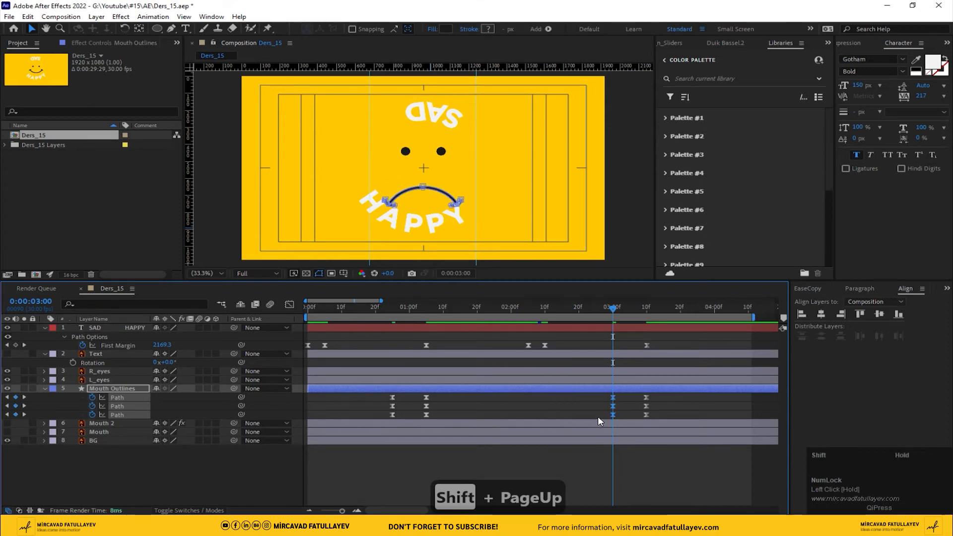
# Step: Preview the mouth timing and shift the last two sets of Path keyframes together so they start at 0:00:02:10
pyautogui.click(376, 312)
pyautogui.press('space')
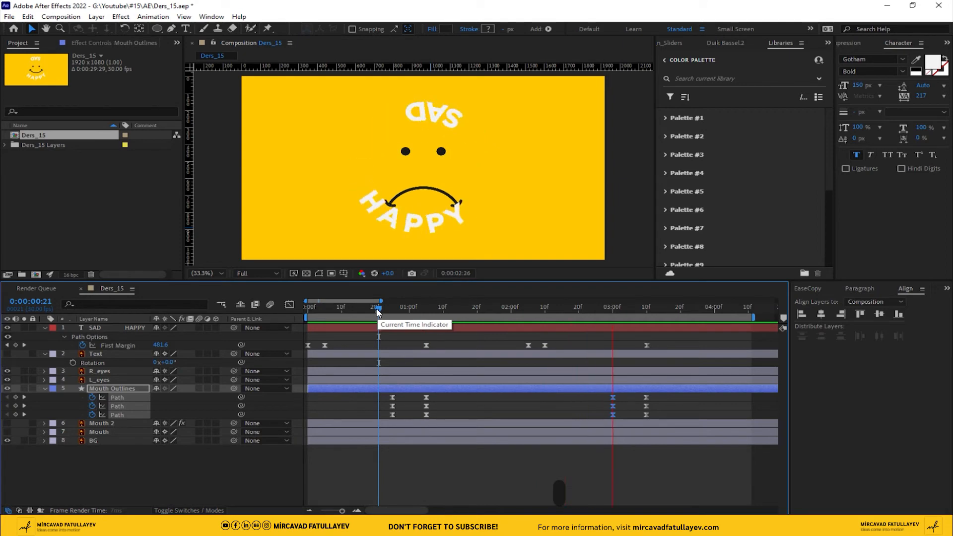
pyautogui.moveTo(612, 308)
pyautogui.mouseDown()
pyautogui.moveTo(557, 314)
pyautogui.moveTo(645, 326)
pyautogui.moveTo(614, 323)
pyautogui.moveTo(624, 324)
pyautogui.mouseUp()
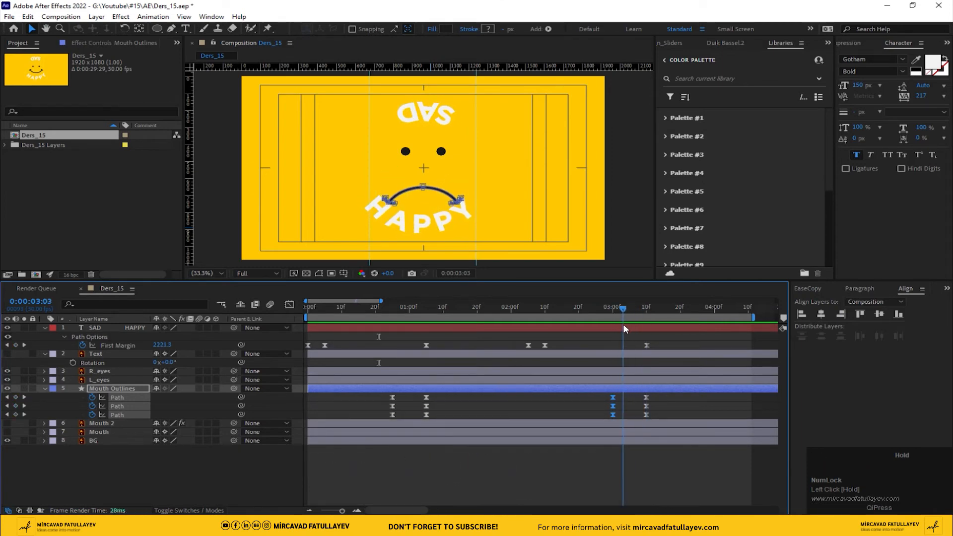
pyautogui.moveTo(660, 396); pyautogui.dragTo(542, 396)
pyautogui.keyDown('shift'); pyautogui.click(545, 323); pyautogui.keyUp('shift')
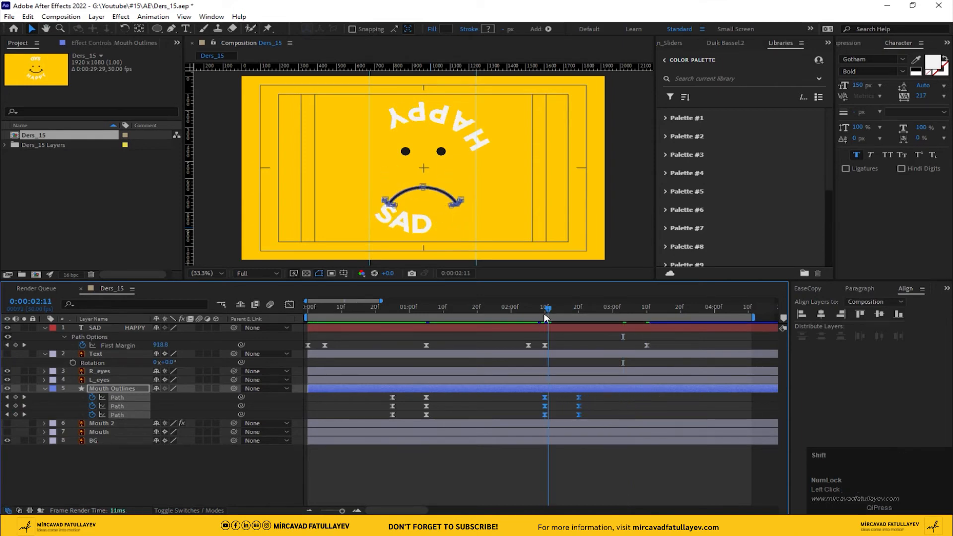
# Step: Shift the first two sets of mouth Path keyframes together so they start at 0:00:00:05, and preview the timing
pyautogui.moveTo(426, 314); pyautogui.dragTo(330, 333)
pyautogui.moveTo(449, 393); pyautogui.dragTo(329, 397)
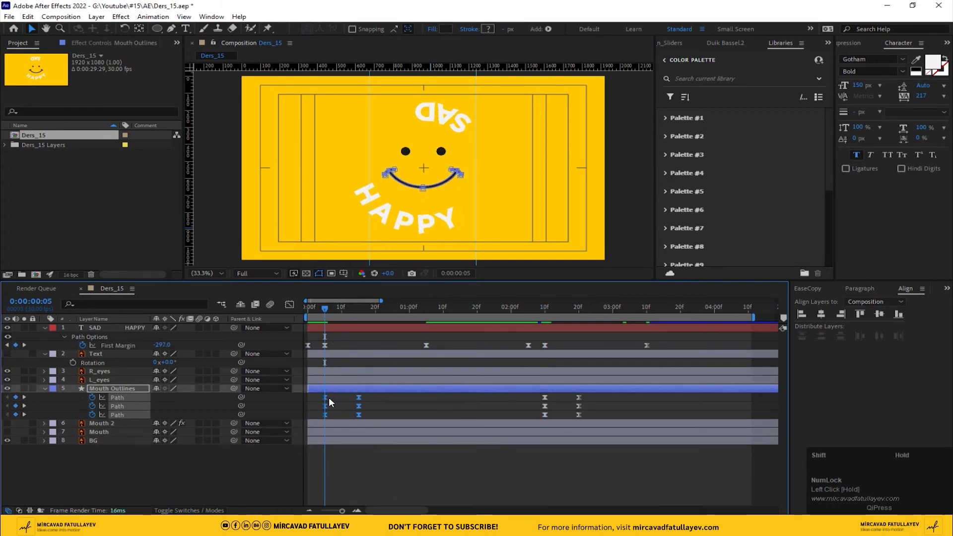
pyautogui.click(221, 332)
pyautogui.press('space')
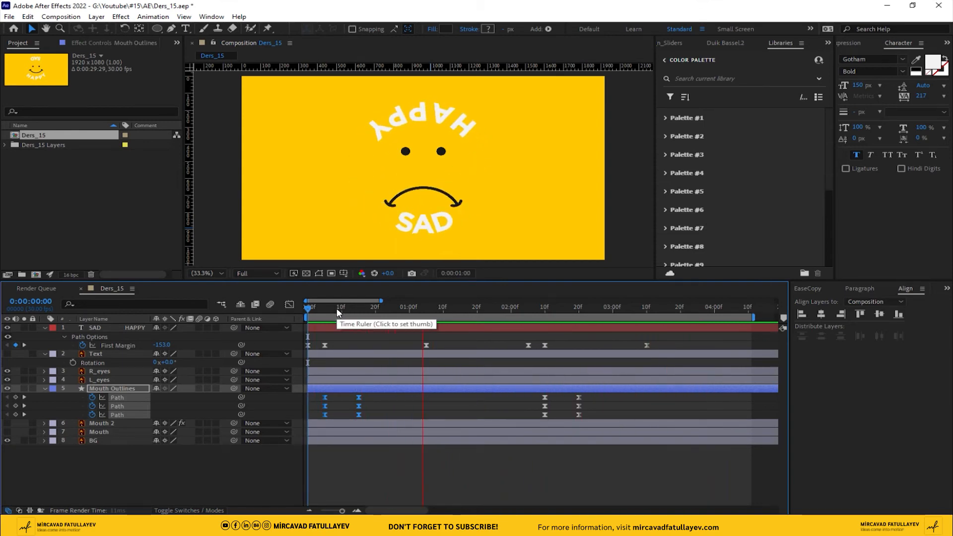
pyautogui.moveTo(327, 306); pyautogui.dragTo(348, 314)
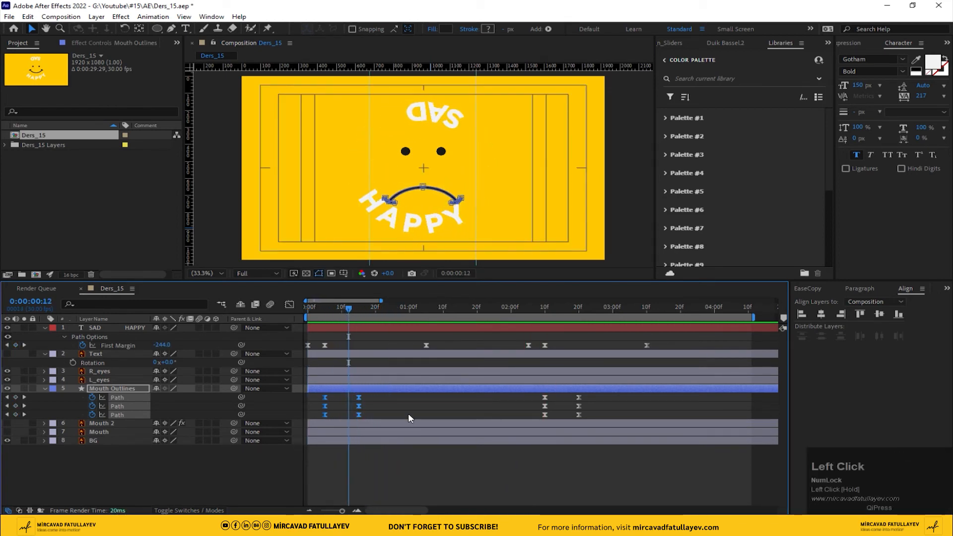
# Step: Enlarge the circular text path of the SAD HAPPY layer slightly, scaling it evenly about its centre
pyautogui.click(426, 476)
pyautogui.click(109, 328)
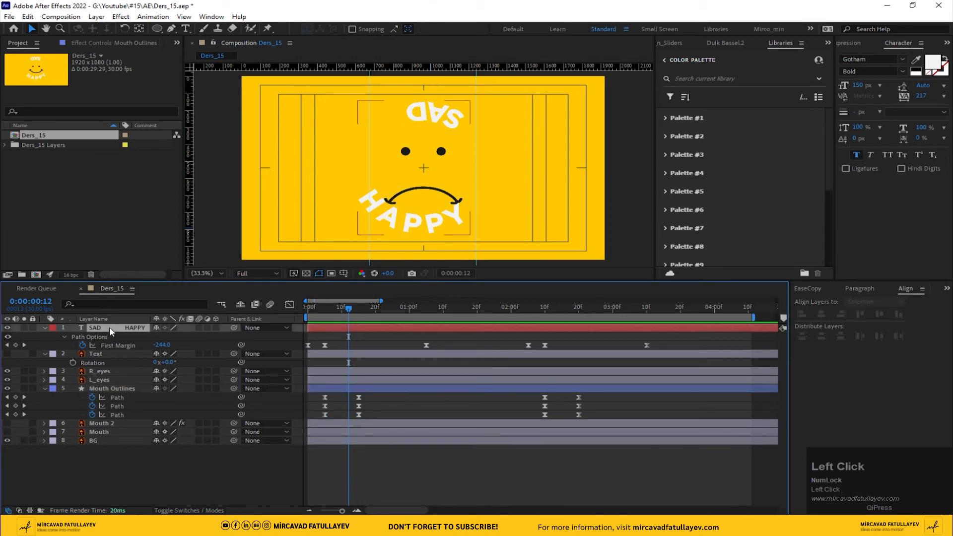
pyautogui.doubleClick(495, 168)
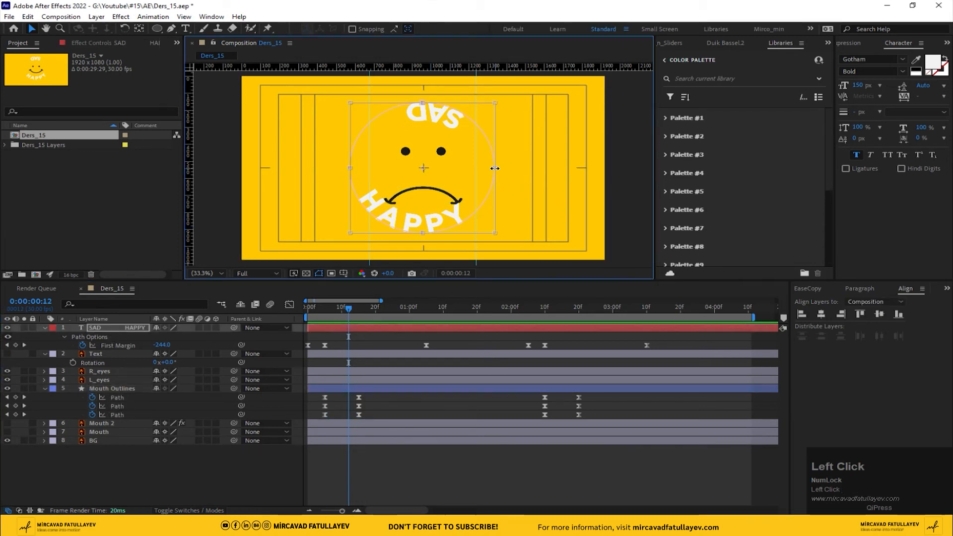
pyautogui.moveTo(495, 233); pyautogui.dragTo(504, 236)
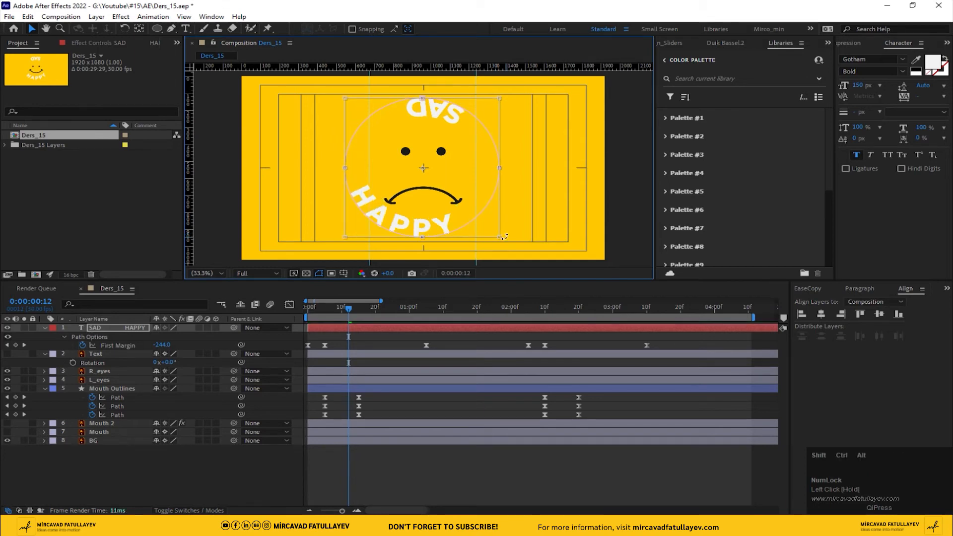
# Step: Try aligning the text layer to the composition's centre and undo the horizontal alignment
pyautogui.click(879, 314)
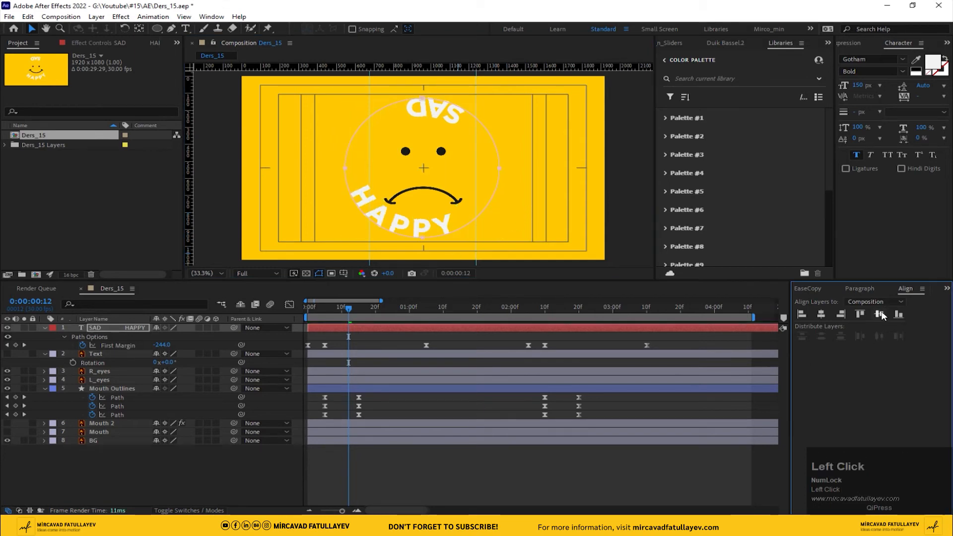
pyautogui.click(822, 314)
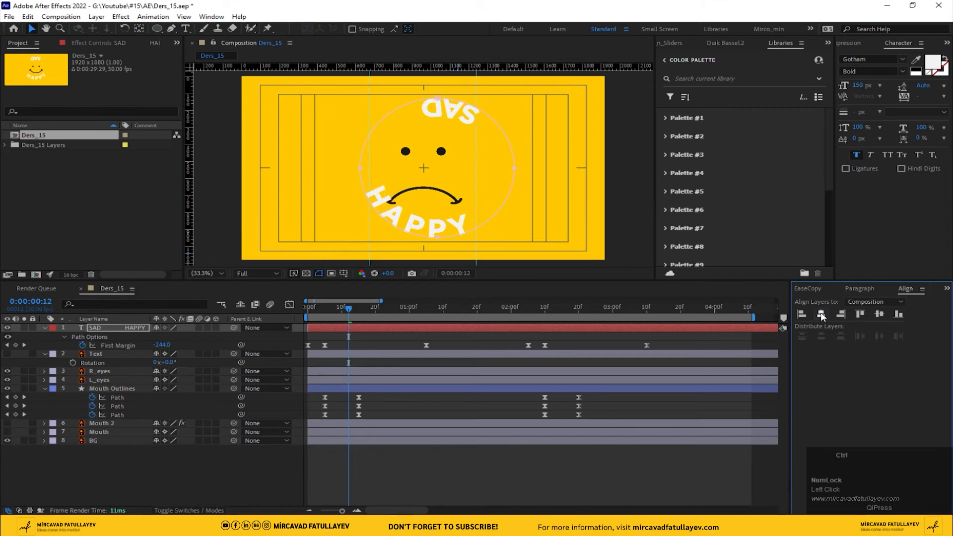
pyautogui.hotkey('ctrl', 'z')
pyautogui.click(121, 328)
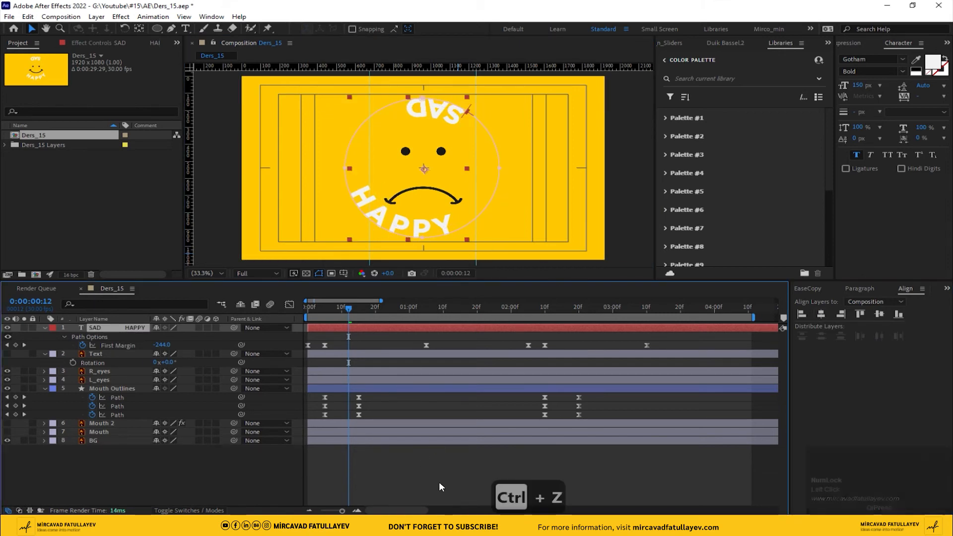
pyautogui.click(382, 467)
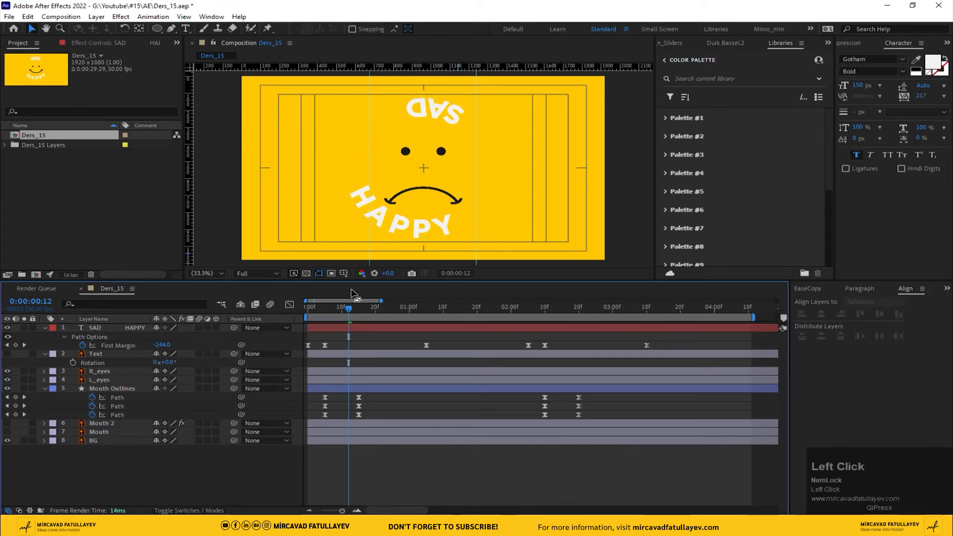
# Step: Insert an extra space between SAD and HAPPY, set First Margin at 0:00:00:00 to -165, and copy that value
pyautogui.moveTo(349, 308); pyautogui.dragTo(507, 319)
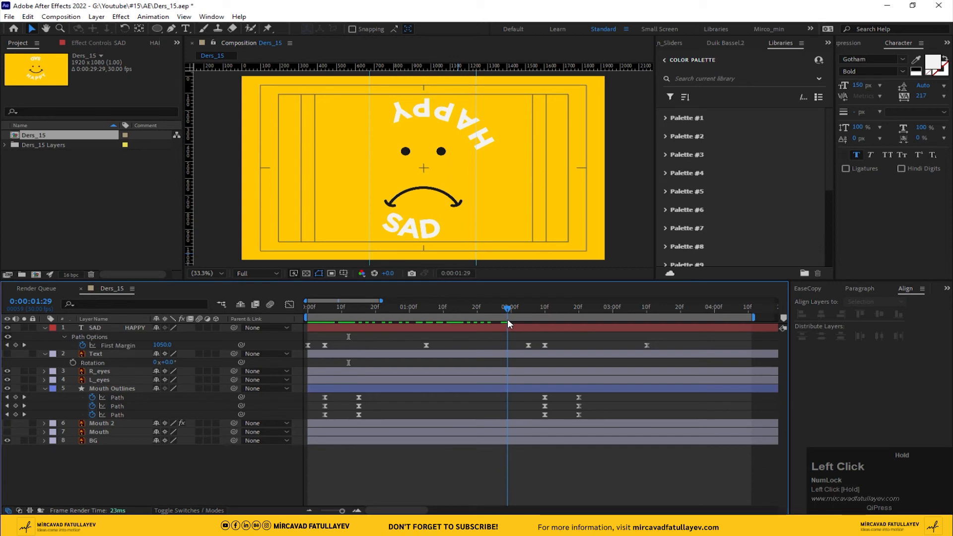
pyautogui.moveTo(335, 308); pyautogui.dragTo(284, 308)
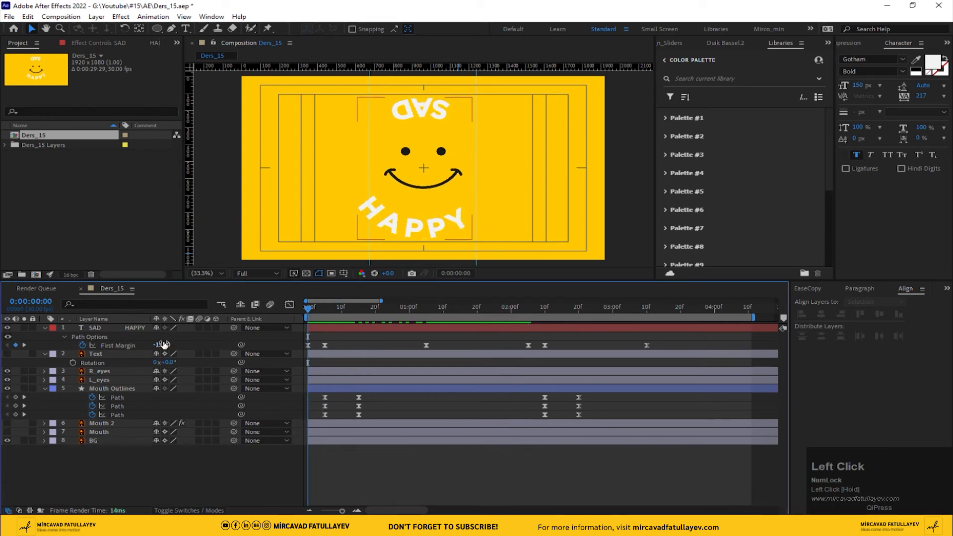
pyautogui.moveTo(163, 345); pyautogui.dragTo(124, 340)
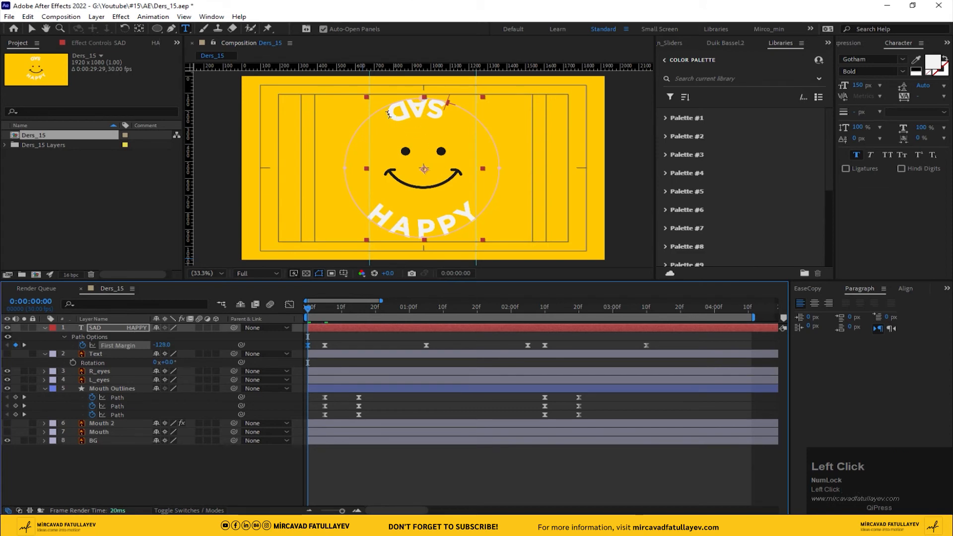
pyautogui.click(413, 114)
pyautogui.press('Right')
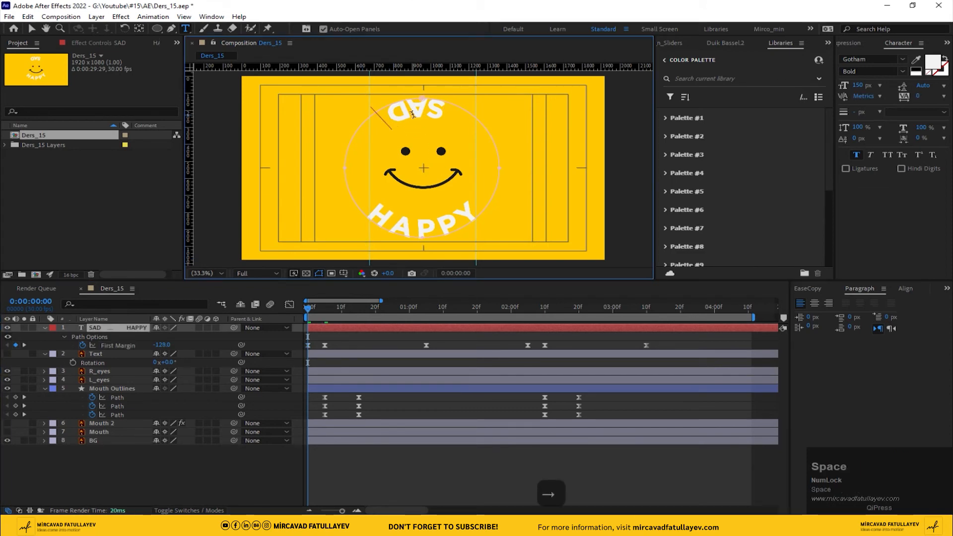
pyautogui.moveTo(164, 345); pyautogui.dragTo(137, 336)
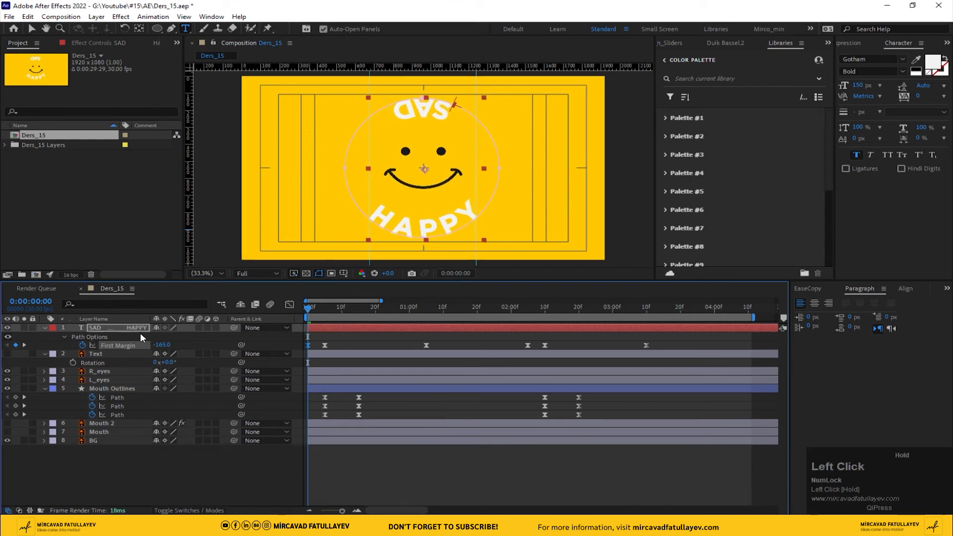
pyautogui.hotkey('ctrl', 'c')
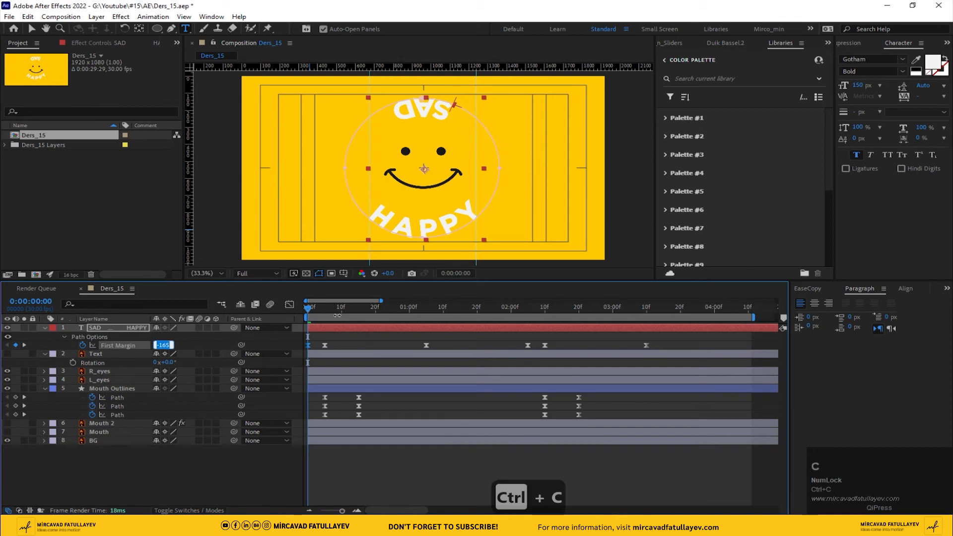
# Step: Set the text's First Margin to 1110 at 0:00:01:05 and copy the same value to the keyframe at 0:00:02:05
pyautogui.moveTo(325, 305); pyautogui.dragTo(429, 319)
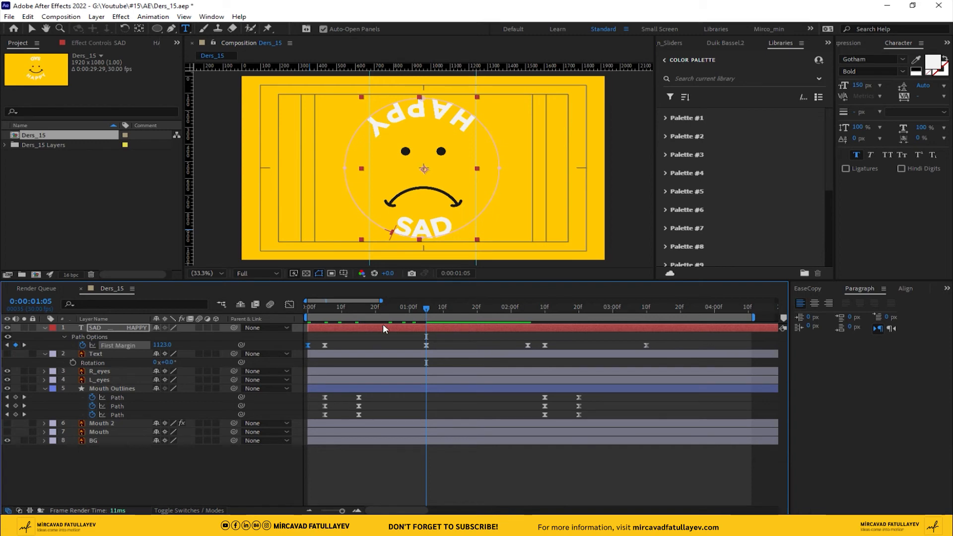
pyautogui.moveTo(159, 345); pyautogui.dragTo(154, 345)
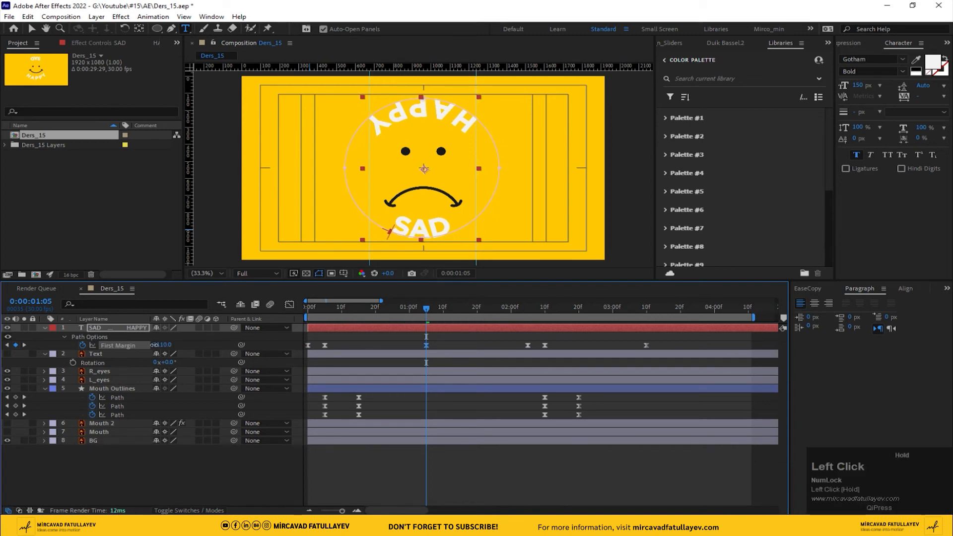
pyautogui.hotkey('ctrl', 'c')
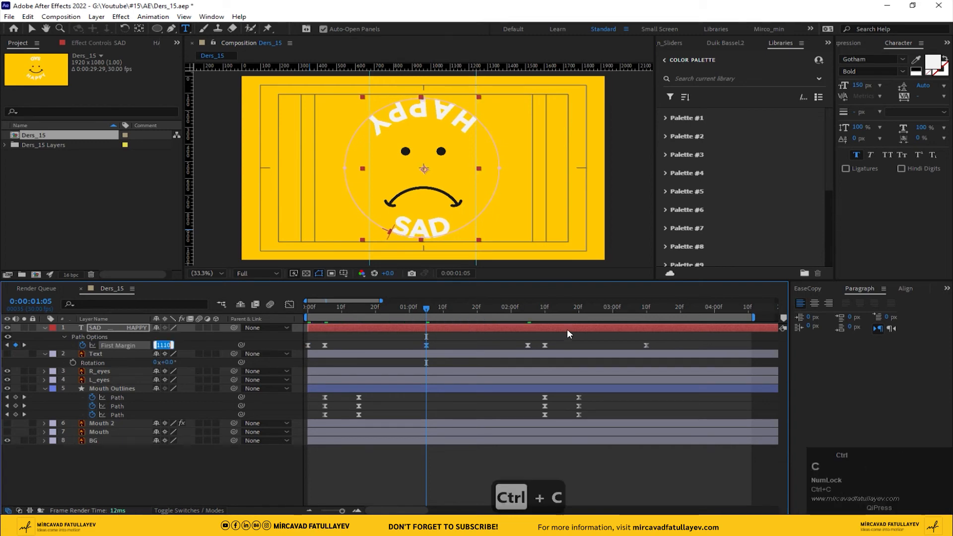
pyautogui.click(528, 309)
pyautogui.hotkey('ctrl', 'v')
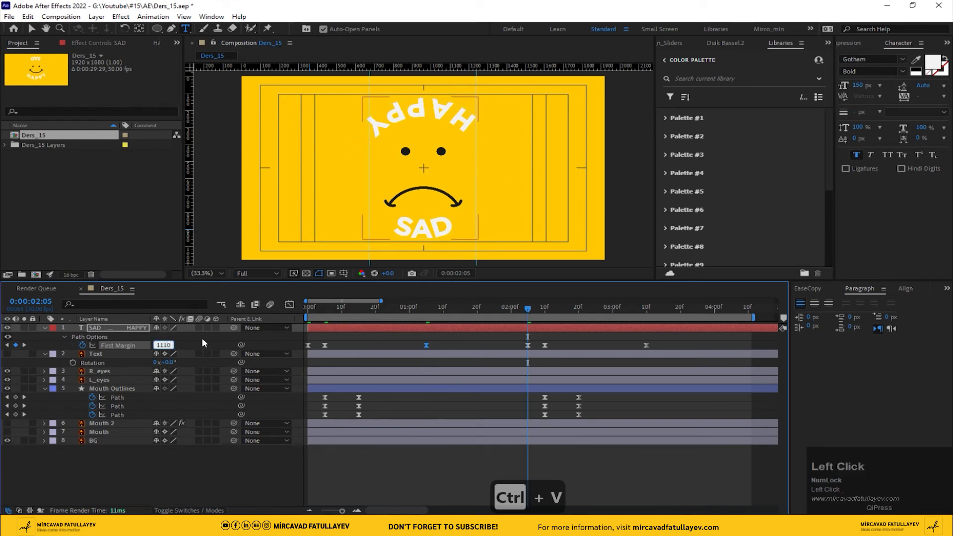
pyautogui.click(202, 338)
# Step: Set the text's First Margin at 0:00:03:10 to 2398 and preview the animation from the start
pyautogui.moveTo(528, 308); pyautogui.dragTo(651, 314)
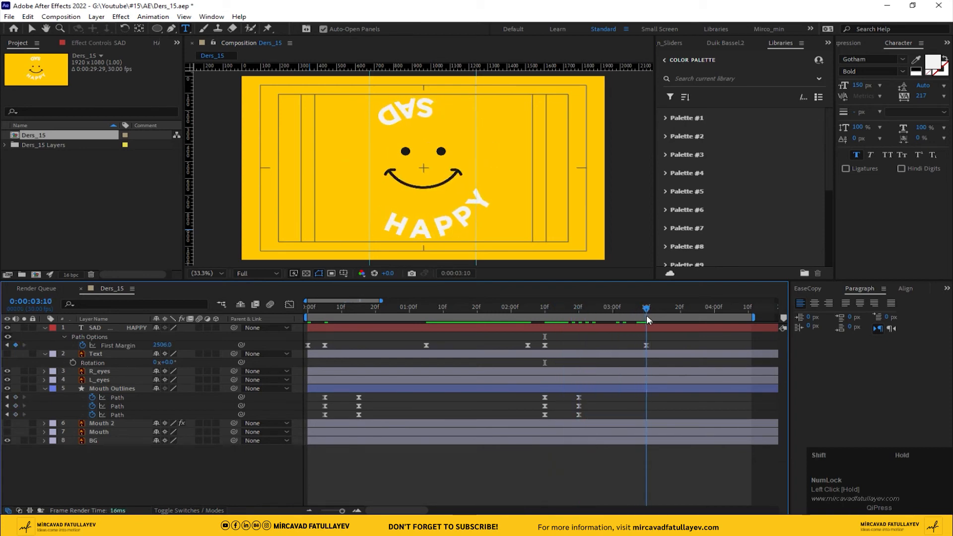
pyautogui.moveTo(160, 345); pyautogui.dragTo(96, 342)
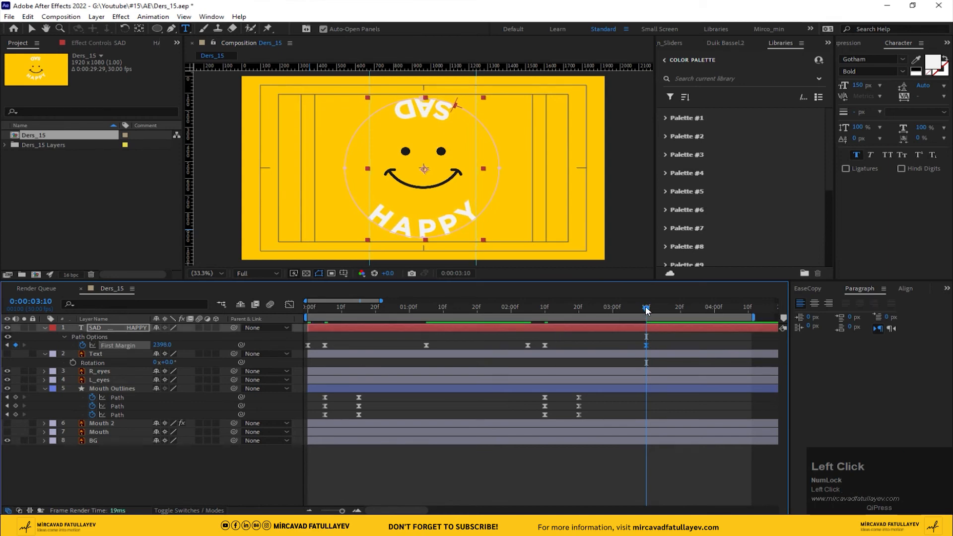
pyautogui.moveTo(646, 308); pyautogui.dragTo(226, 322)
pyautogui.press('space')
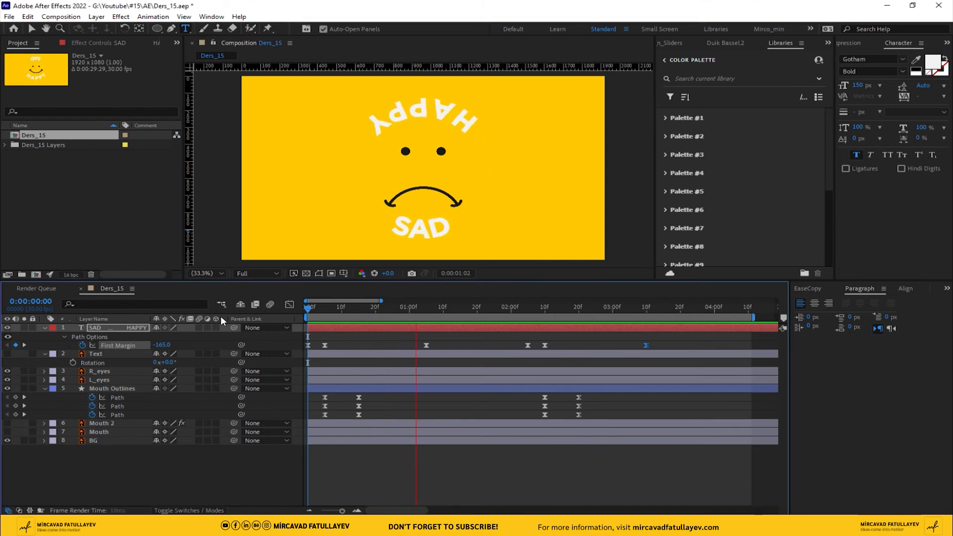
pyautogui.press('space')
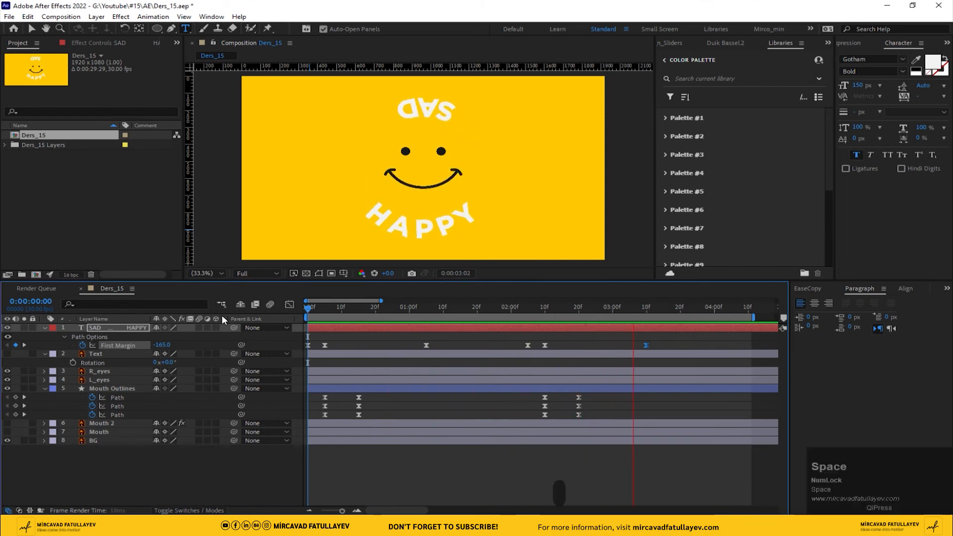
pyautogui.moveTo(386, 314); pyautogui.dragTo(197, 343)
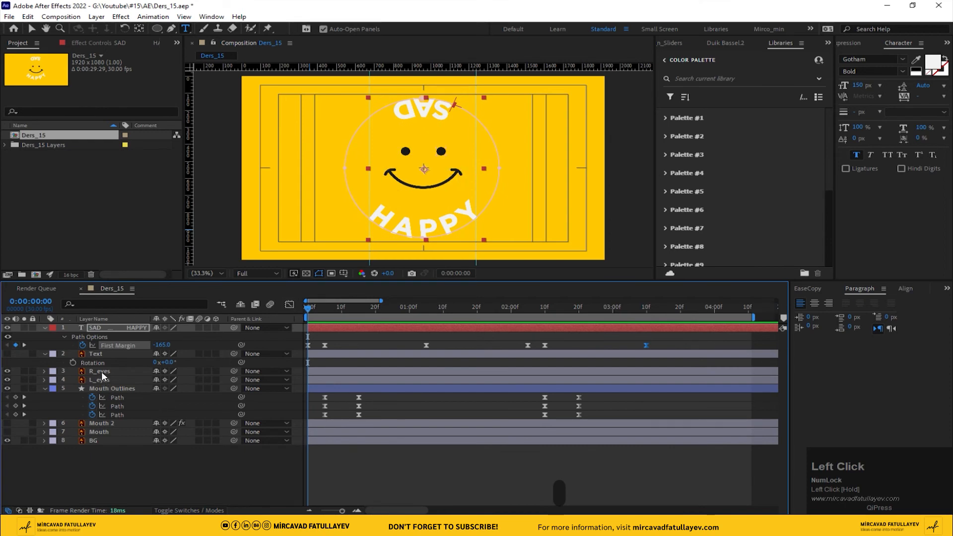
# Step: Unlink the R_eyes scale proportions and add Scale keyframes to R_eyes and L_eyes at 0:00:00:10 and 0:00:00:00
pyautogui.click(101, 372)
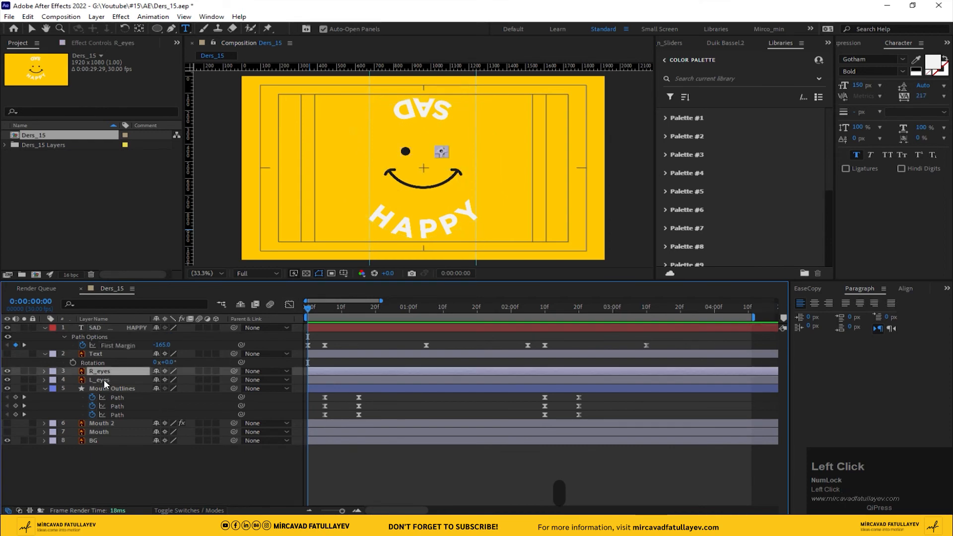
pyautogui.keyDown('shift'); pyautogui.click(103, 379); pyautogui.keyUp('shift')
pyautogui.press('s')
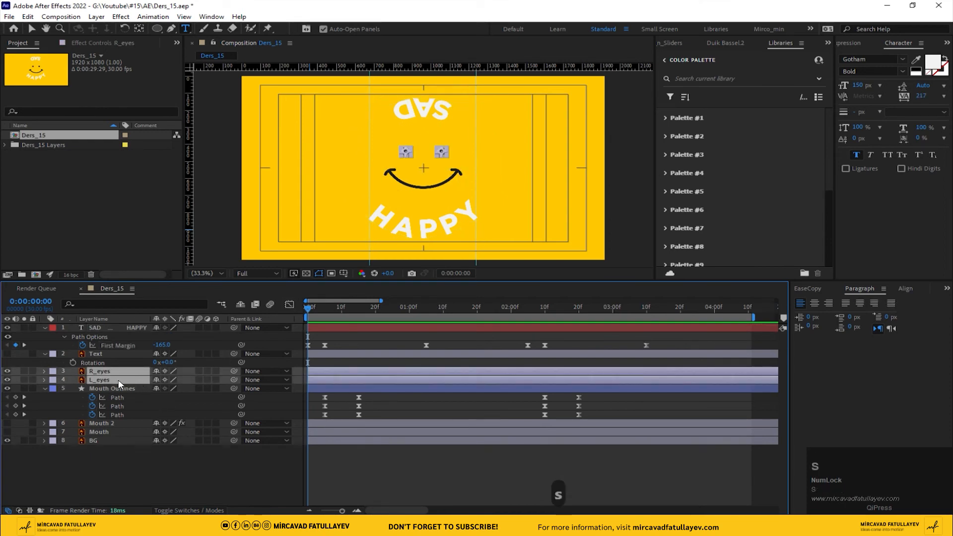
pyautogui.click(156, 381)
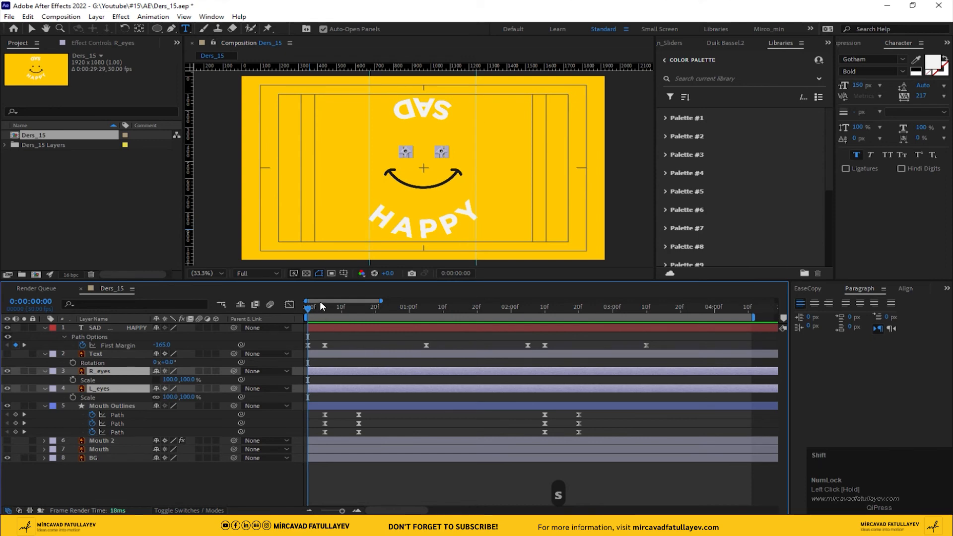
pyautogui.hotkey('shift', 'pagedown')
pyautogui.click(73, 380)
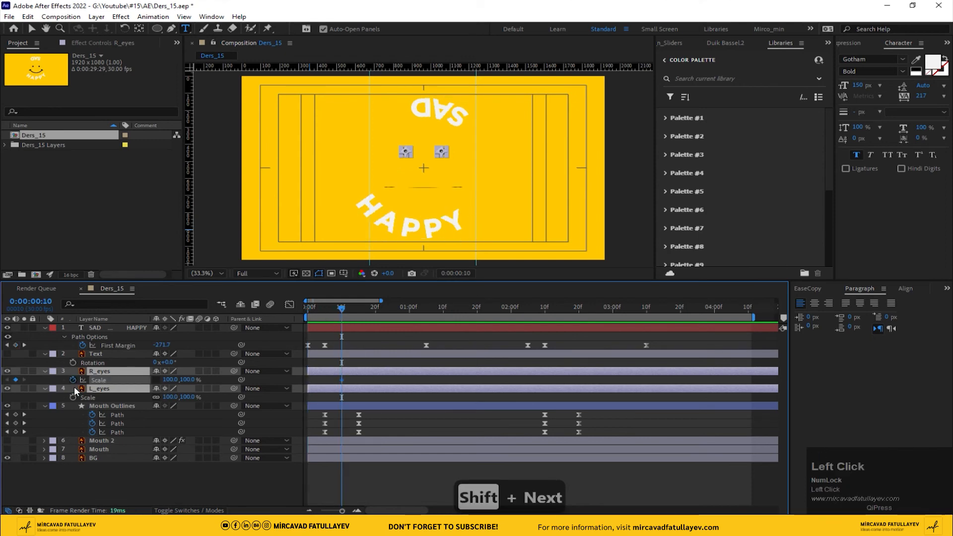
pyautogui.click(73, 397)
pyautogui.moveTo(341, 310); pyautogui.dragTo(307, 311)
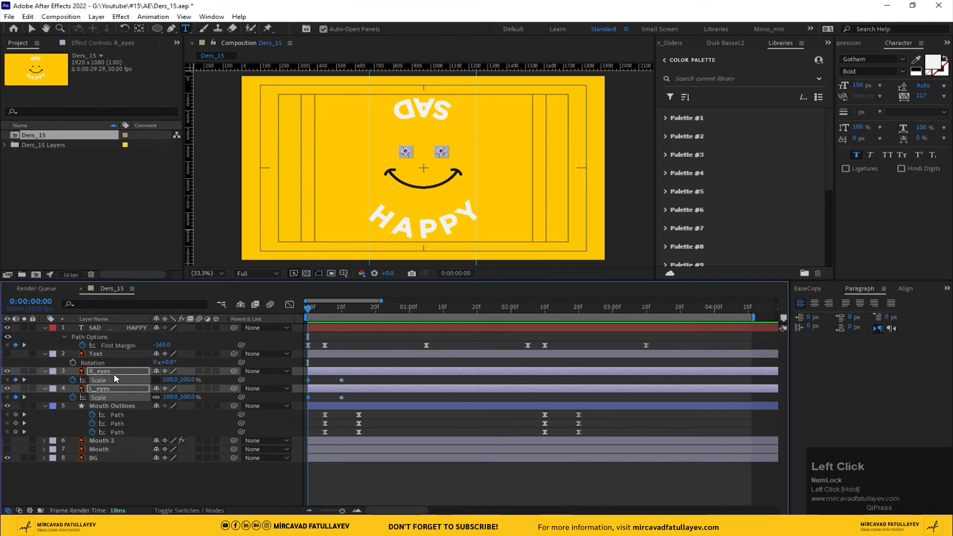
# Step: Set the vertical Scale of R_eyes to 10% at 0:00:00:05, between its two Scale keyframes
pyautogui.press('=')
pyautogui.click(402, 399)
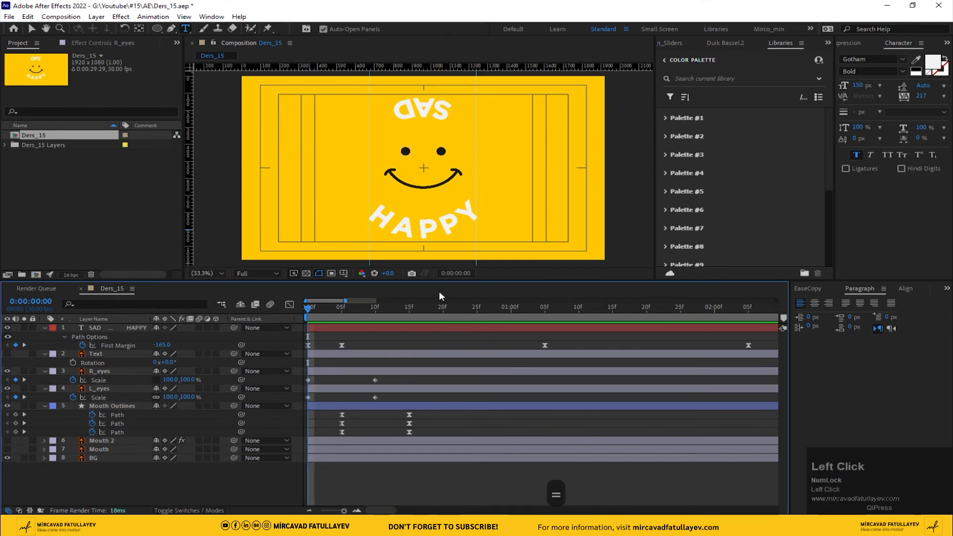
pyautogui.scroll(3, 396, 112)
pyautogui.moveTo(395, 112); pyautogui.dragTo(400, 172)
pyautogui.scroll(-4, 400, 173)
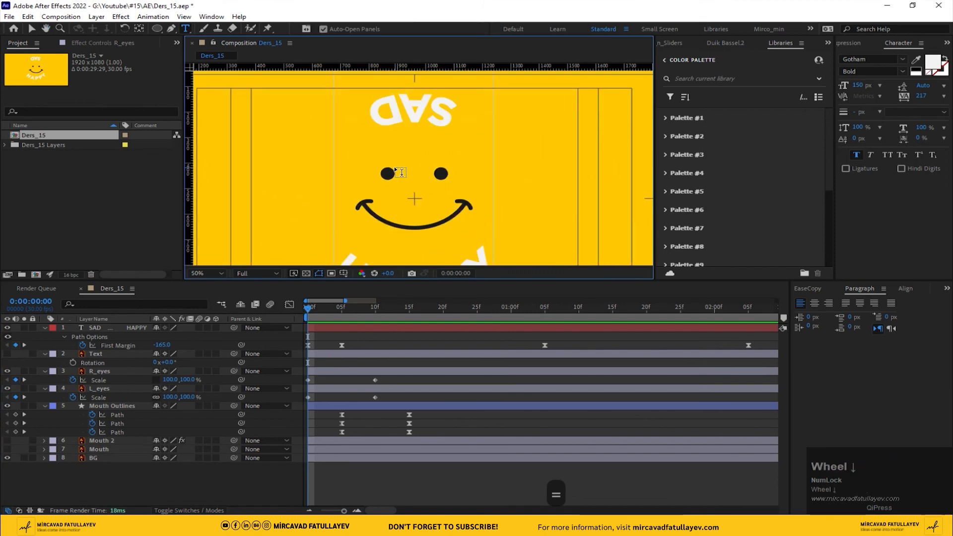
pyautogui.click(124, 370)
pyautogui.press('/')
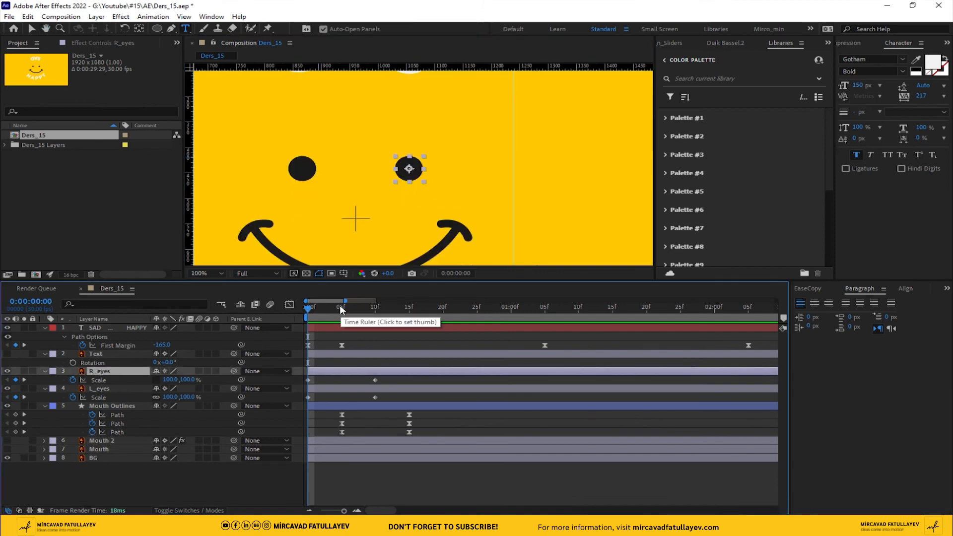
pyautogui.click(342, 308)
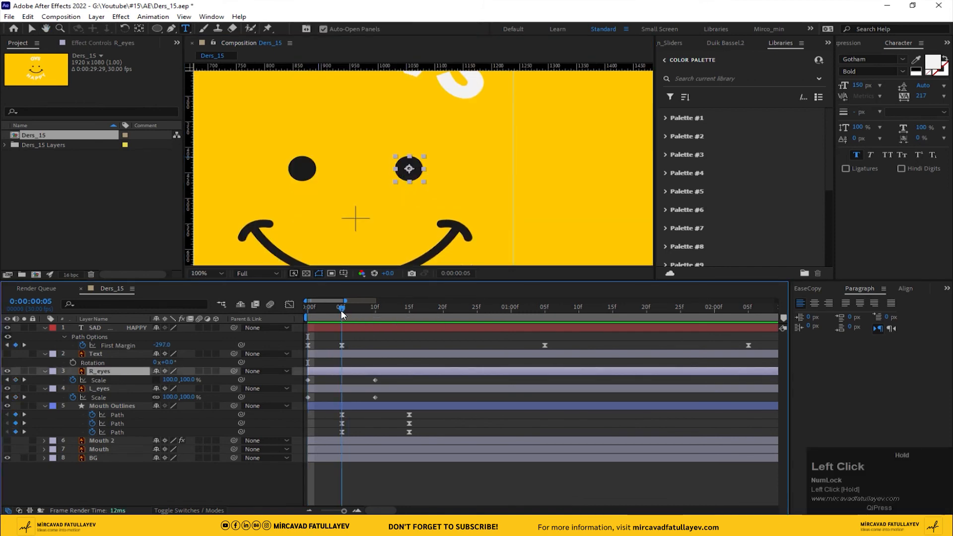
pyautogui.click(188, 380)
pyautogui.write('10')
pyautogui.press('Return')
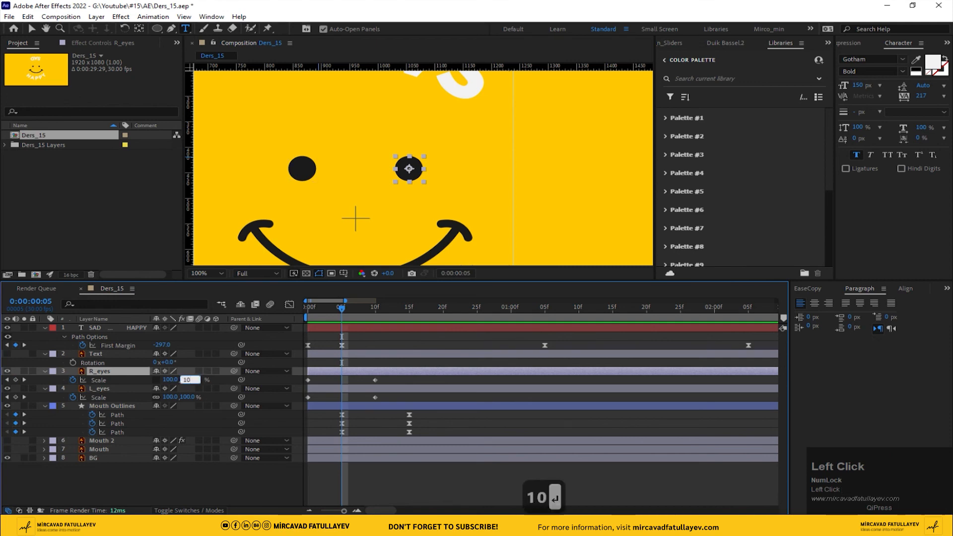
# Step: Apply Easy Ease to the three Scale keyframes of R_eyes and preview the blink from the start
pyautogui.moveTo(342, 309); pyautogui.dragTo(271, 309)
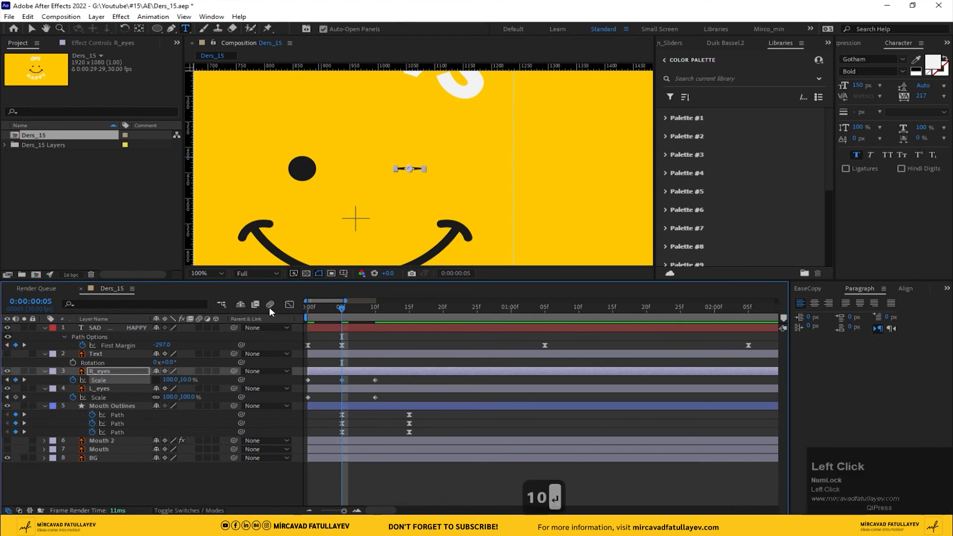
pyautogui.moveTo(362, 382); pyautogui.dragTo(294, 379)
pyautogui.press('F9')
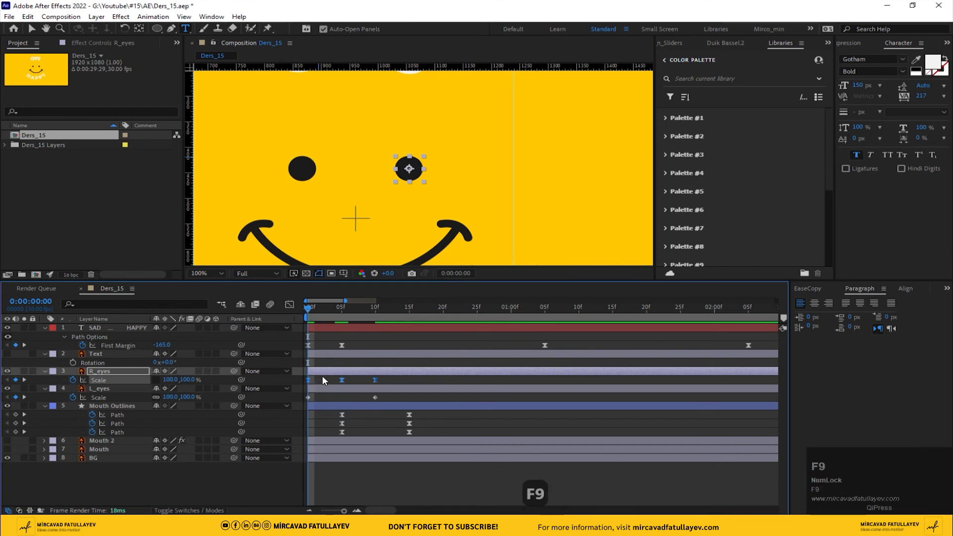
pyautogui.press('space')
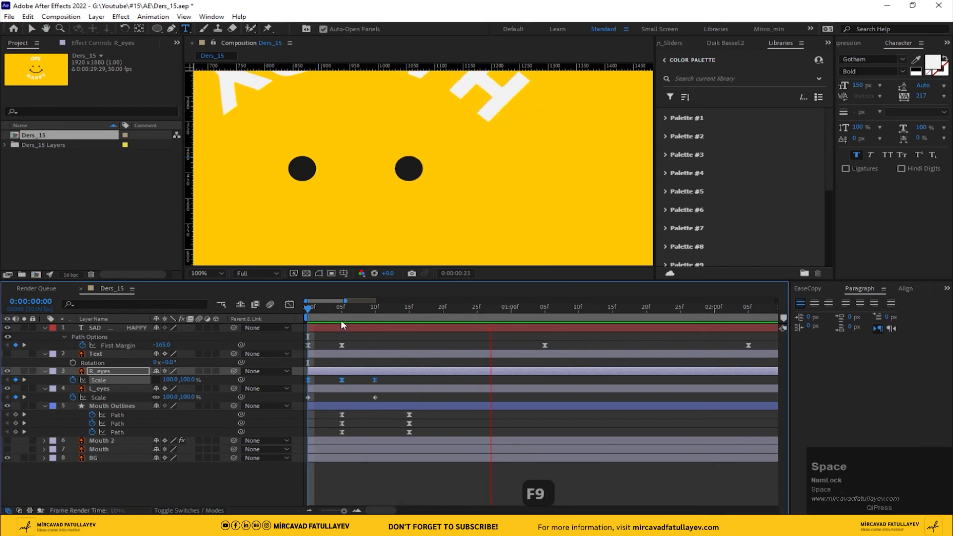
pyautogui.click(242, 324)
# Step: Copy the eased Scale keyframes of R_eyes to L_eyes at 0:00:00:00 and preview both eyes blinking
pyautogui.click(107, 380)
pyautogui.hotkey('ctrl', 'c')
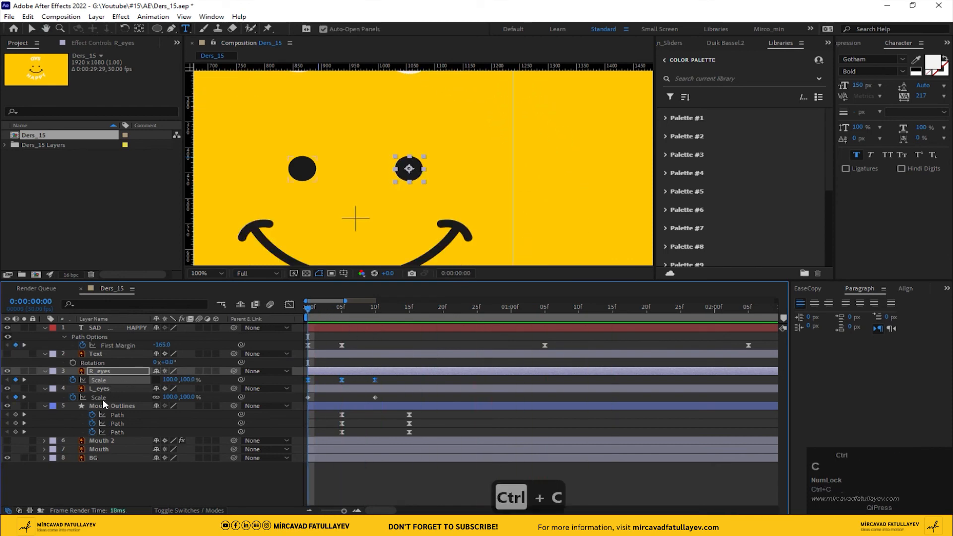
pyautogui.click(102, 398)
pyautogui.hotkey('ctrl', 'v')
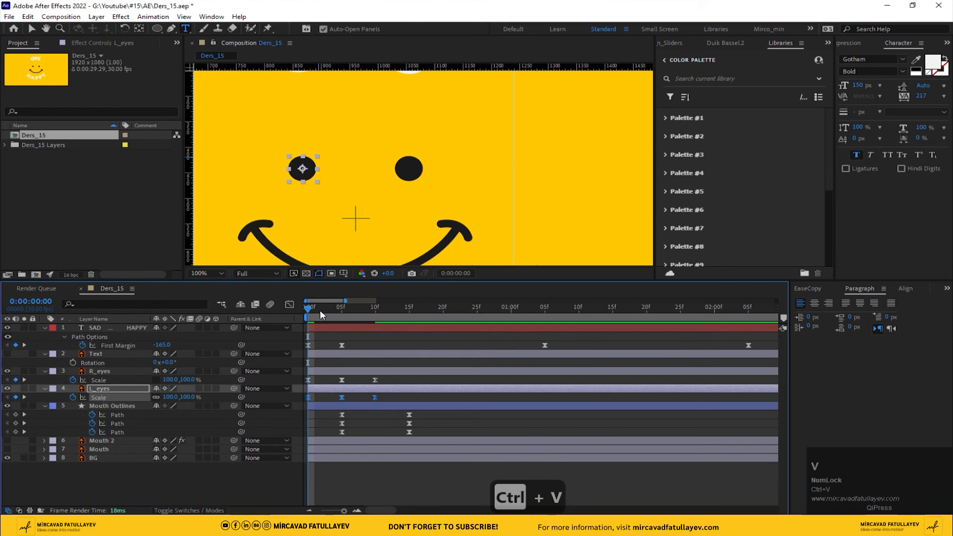
pyautogui.click(172, 326)
pyautogui.press('space')
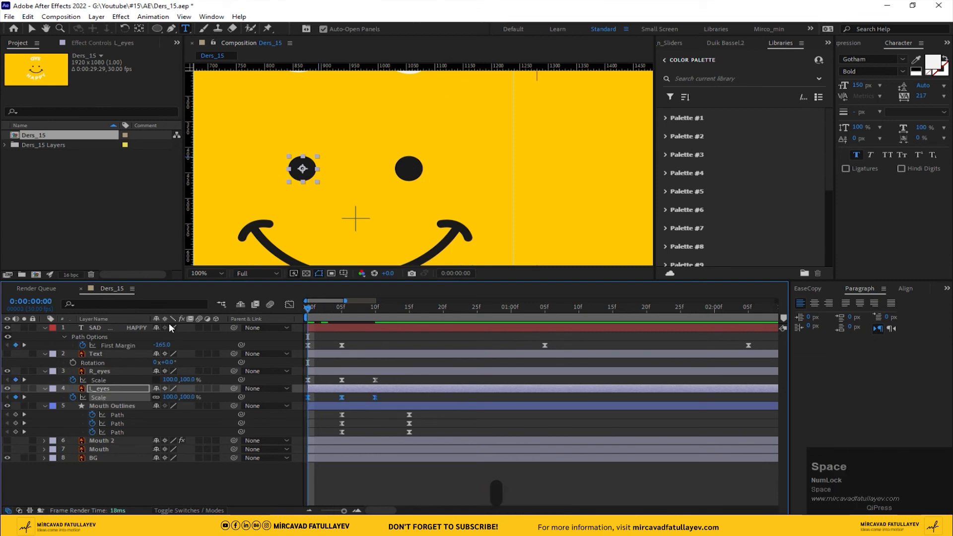
# Step: Fit the composition in the viewer, repeat the blink Scale keyframes on L_eyes and R_eyes at 0:00:02:05, and preview
pyautogui.click(204, 274)
pyautogui.click(242, 295)
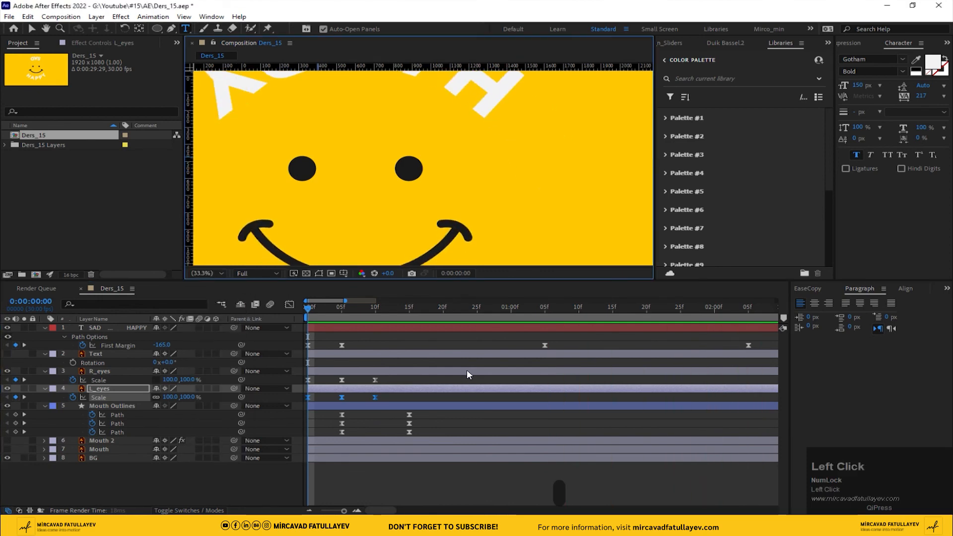
pyautogui.press('-')
pyautogui.moveTo(523, 309); pyautogui.dragTo(532, 311)
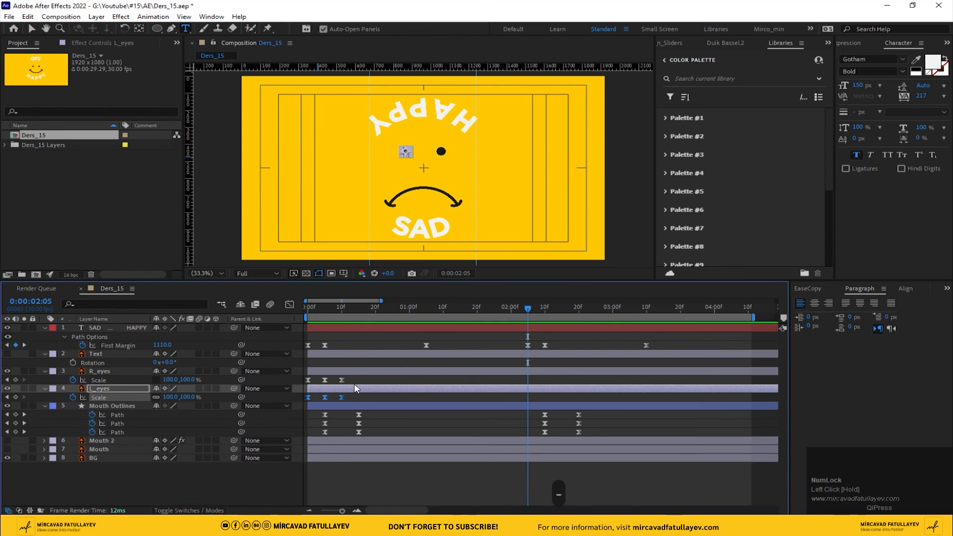
pyautogui.hotkey('ctrl', 'v')
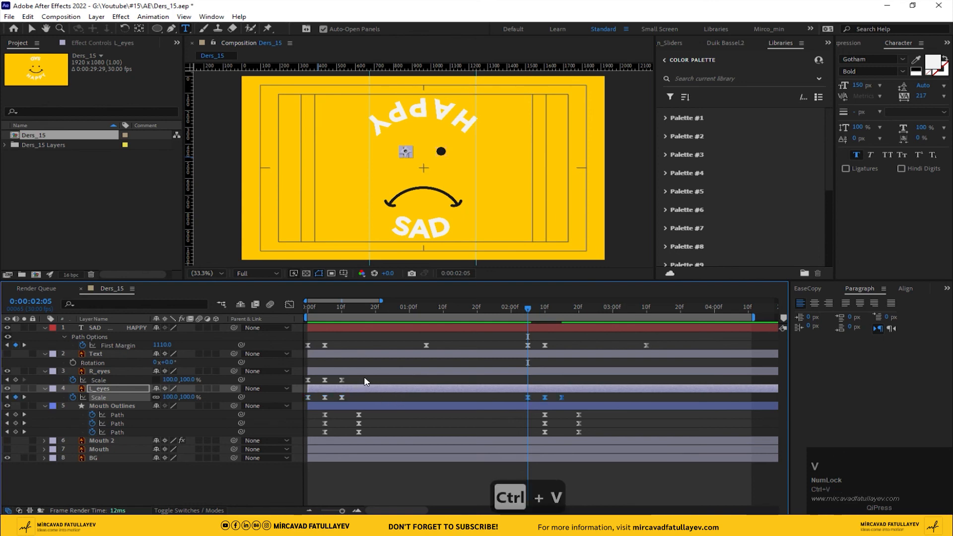
pyautogui.moveTo(364, 376); pyautogui.dragTo(305, 382)
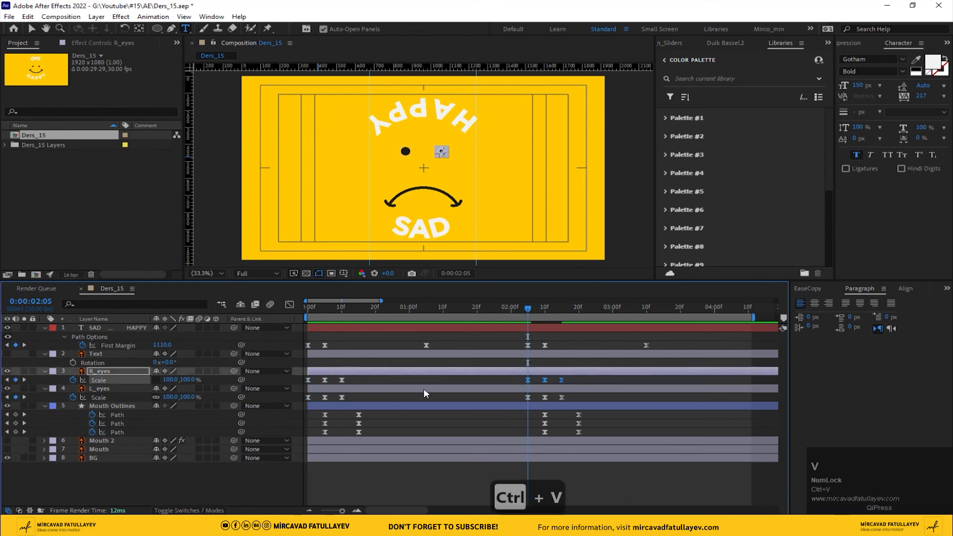
pyautogui.press('space')
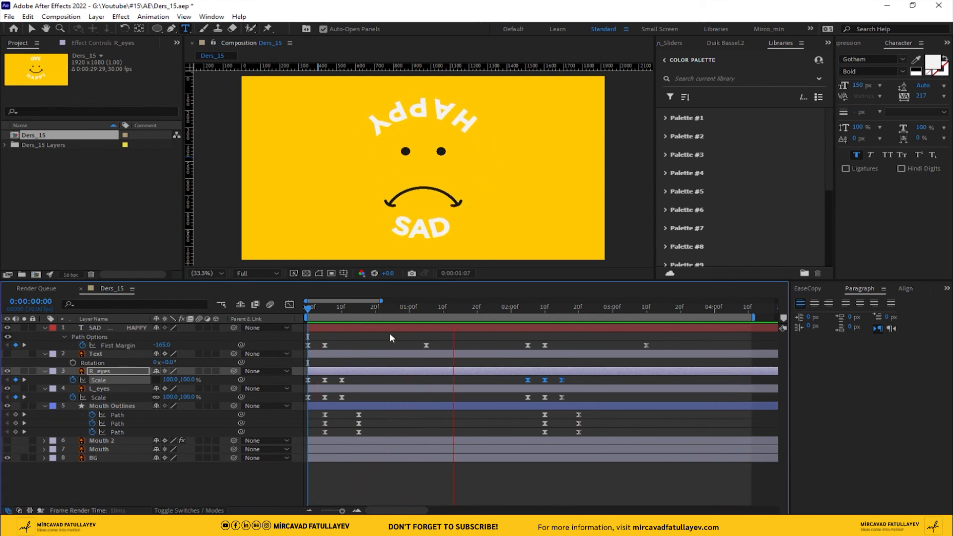
# Step: Paste the blink Scale keyframes onto R_eyes and L_eyes at 0:00:01:05 and preview the animation from the start
pyautogui.click(427, 311)
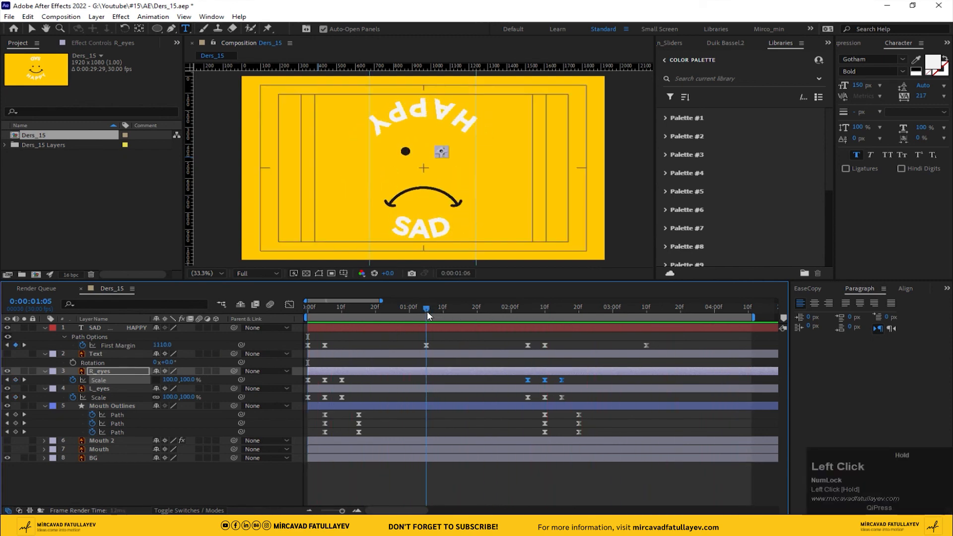
pyautogui.hotkey('ctrl', 'v')
pyautogui.click(431, 390)
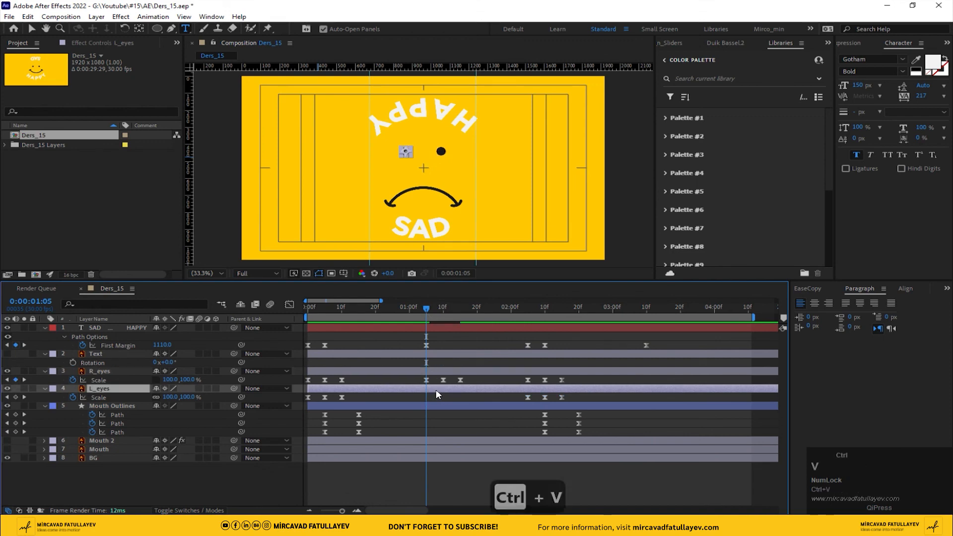
pyautogui.press('space')
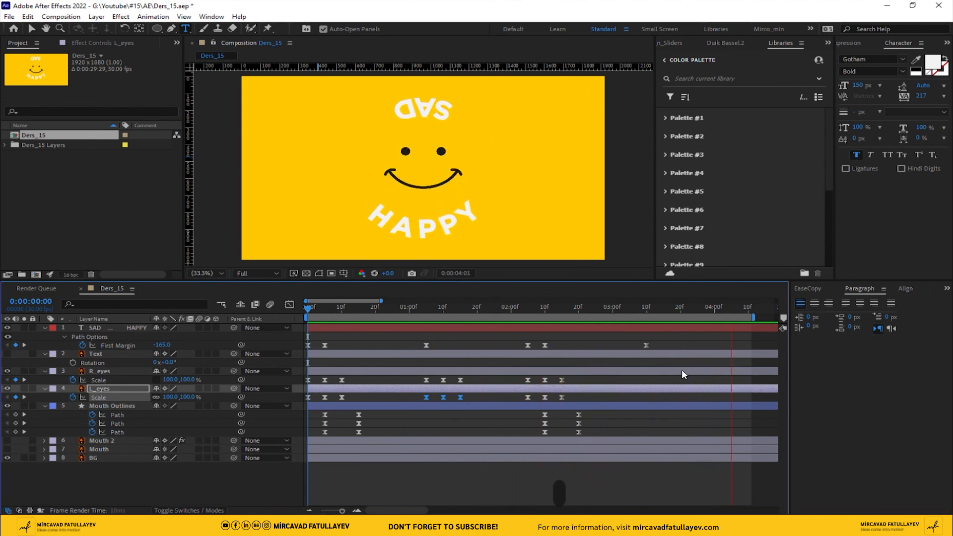
# Step: Paste the blink Scale keyframes onto L_eyes and R_eyes at 0:00:03:10 and play the animation from the start
pyautogui.click(646, 309)
pyautogui.hotkey('ctrl', 'v')
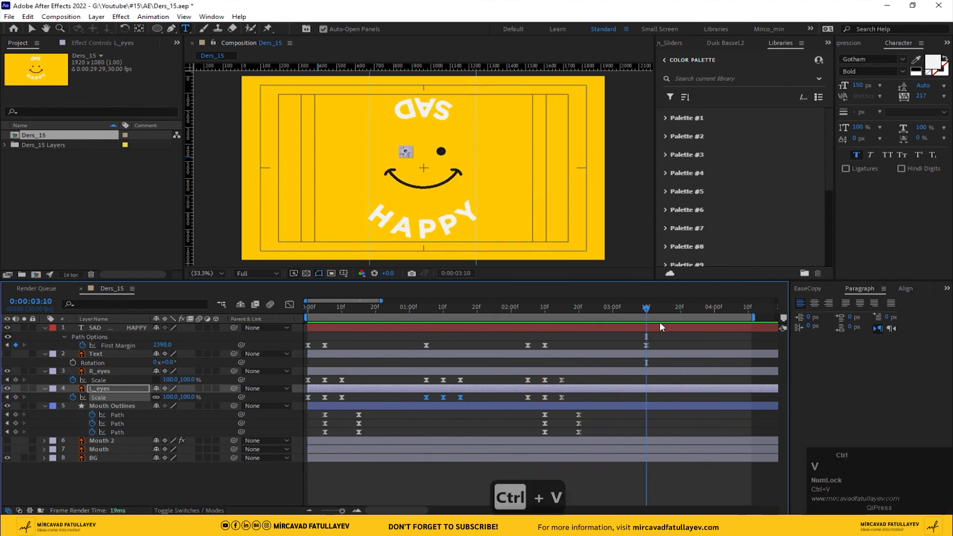
pyautogui.click(650, 371)
pyautogui.hotkey('ctrl', 'v')
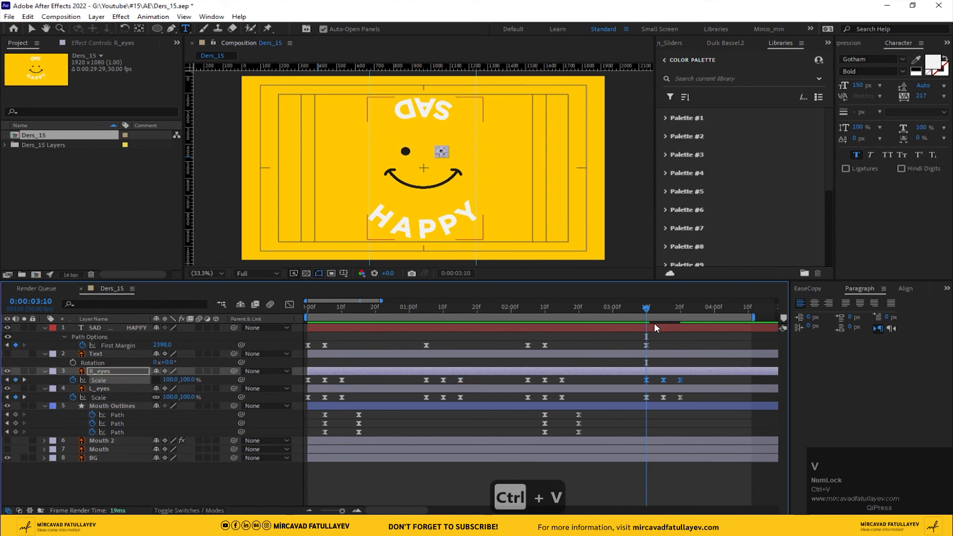
pyautogui.moveTo(648, 309); pyautogui.dragTo(155, 352)
pyautogui.press('space')
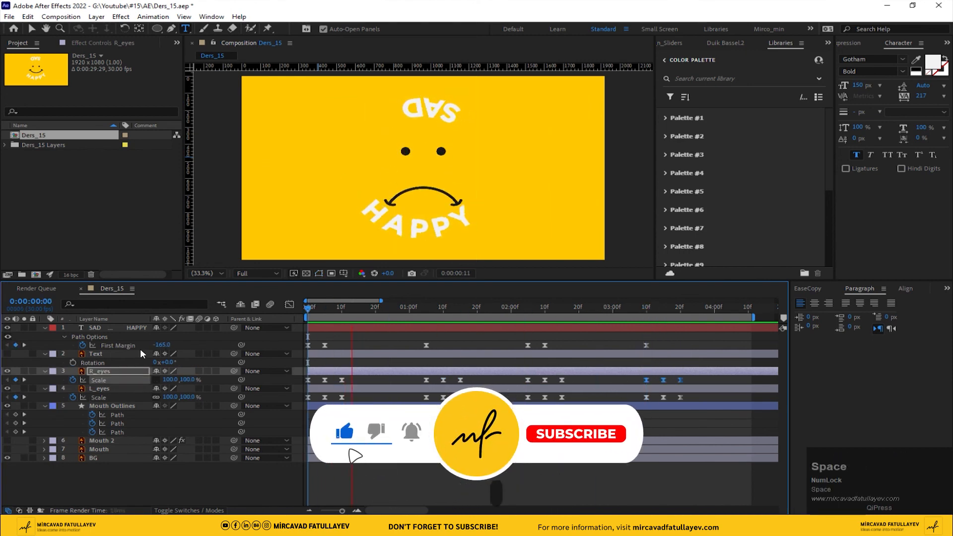